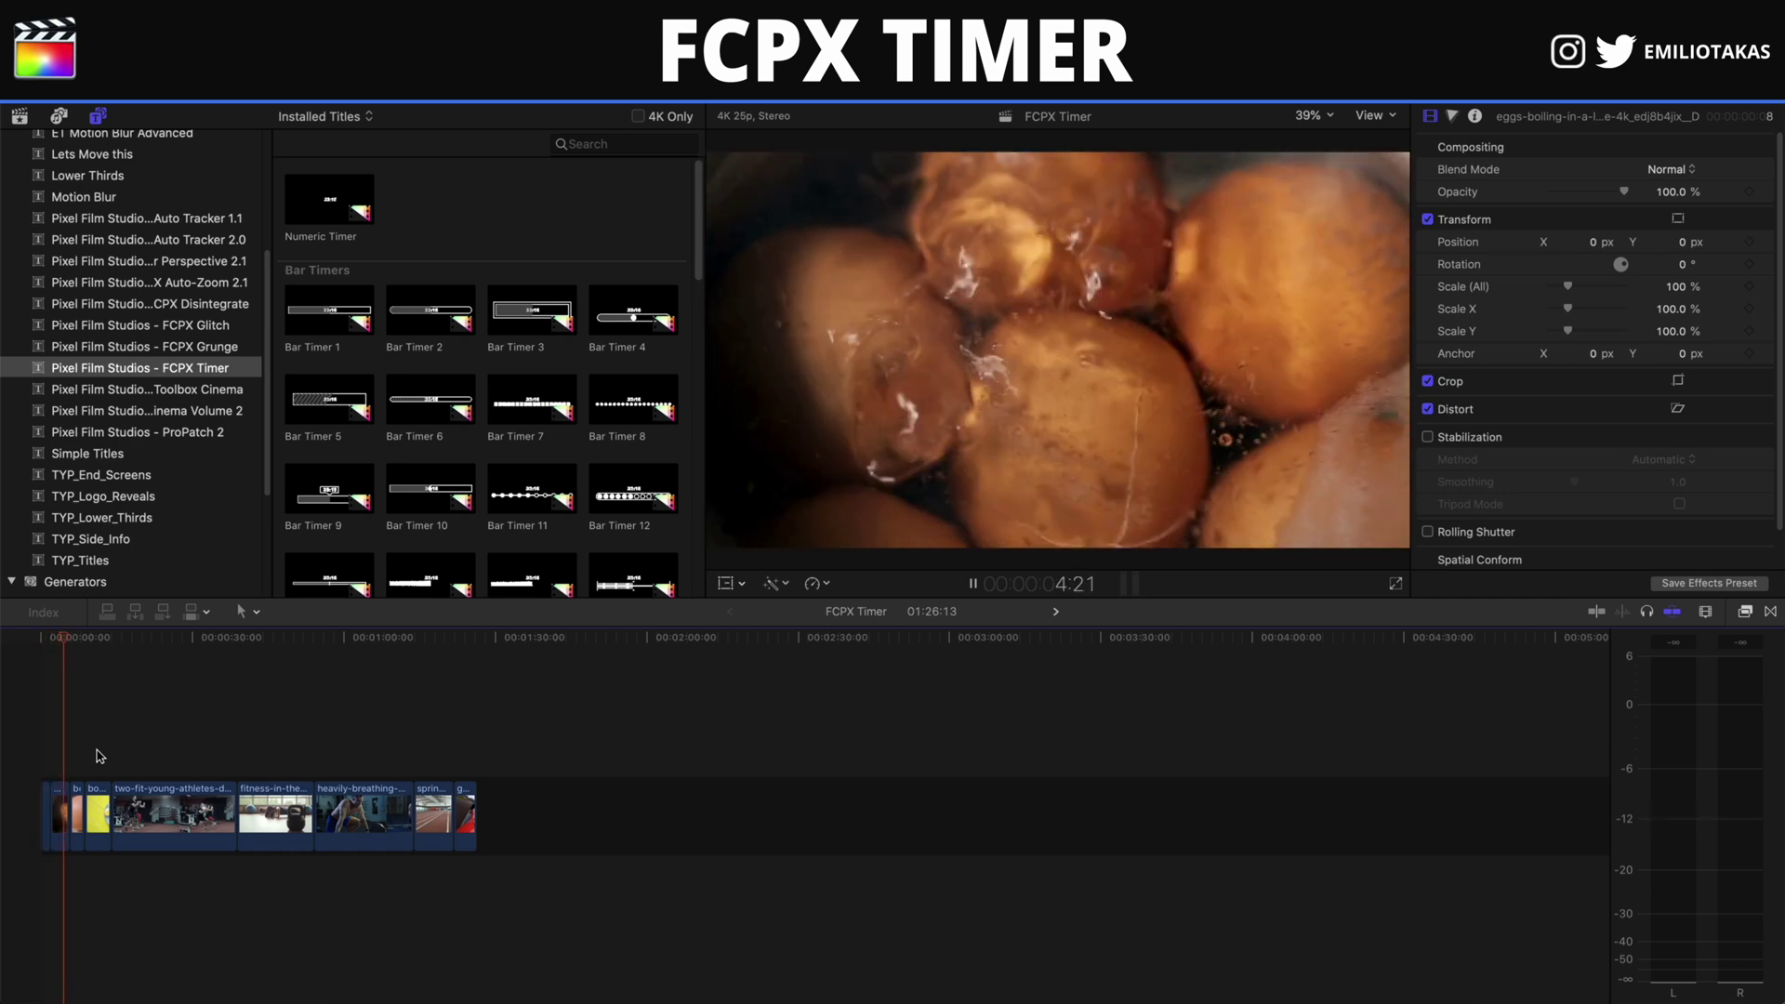
# Place the Circle Timer 2 title from the Titles browser above the footage start, over the egg shot
pyautogui.press('space')
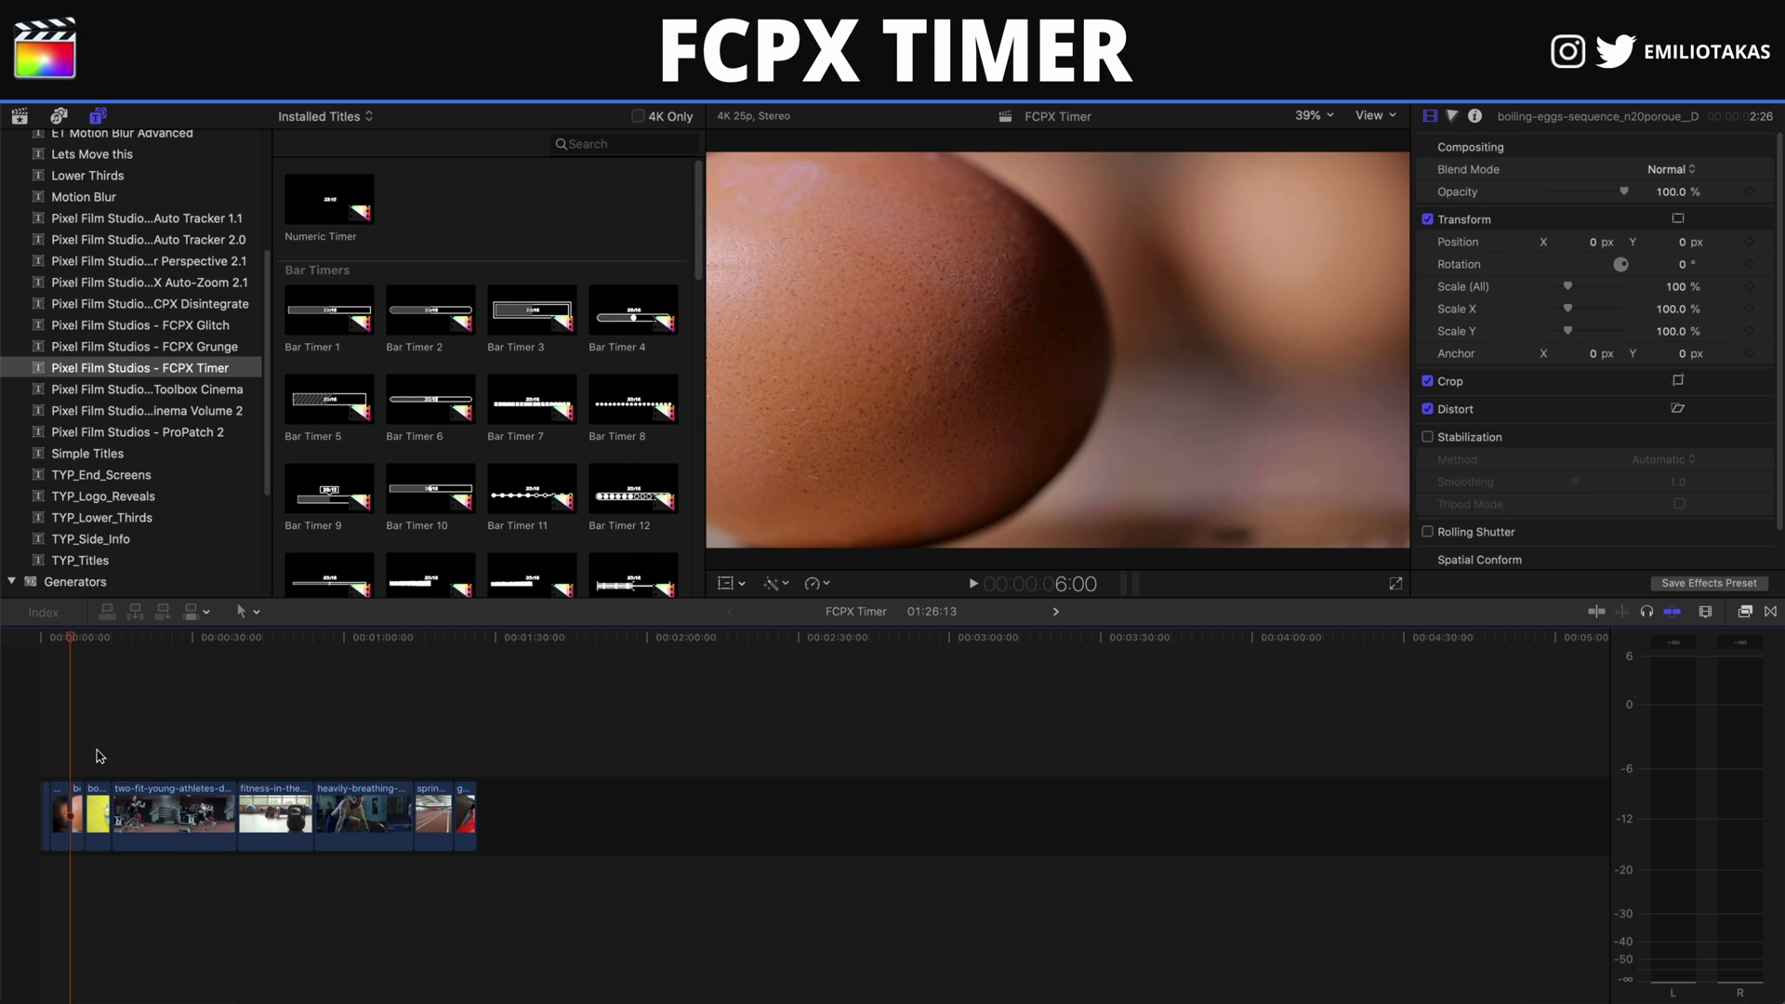
pyautogui.scroll(-10, 481, 571)
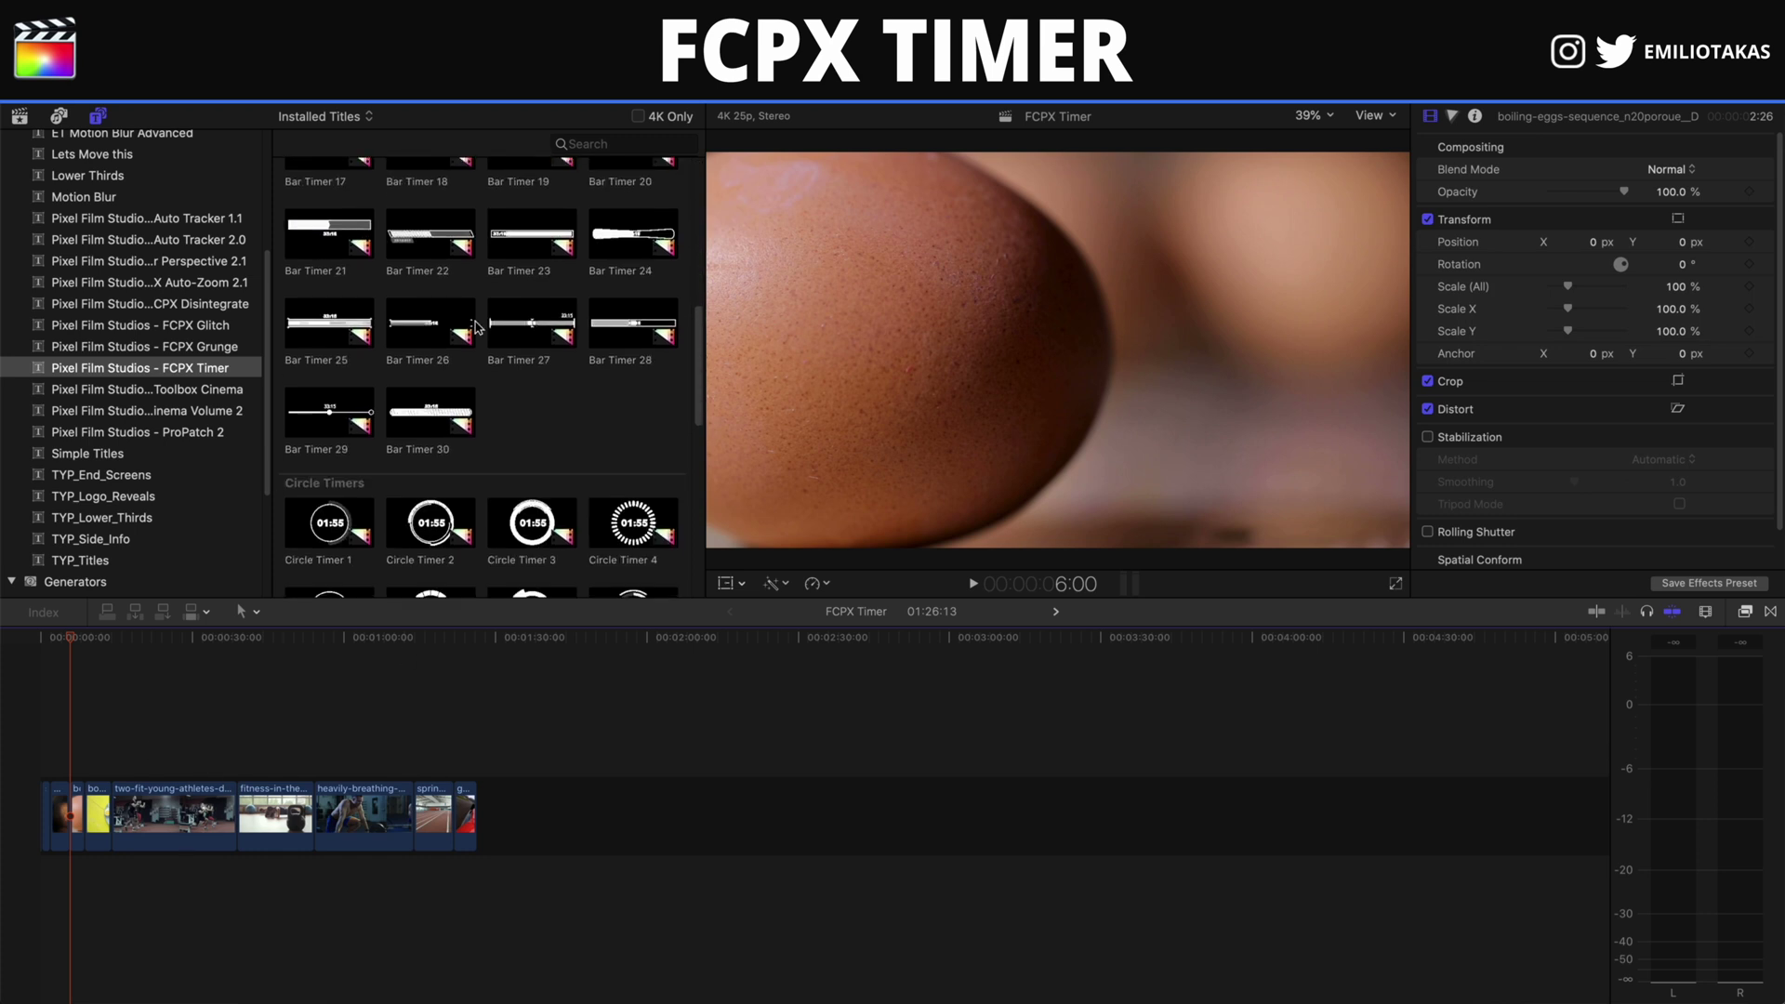
pyautogui.scroll(-1, 448, 440)
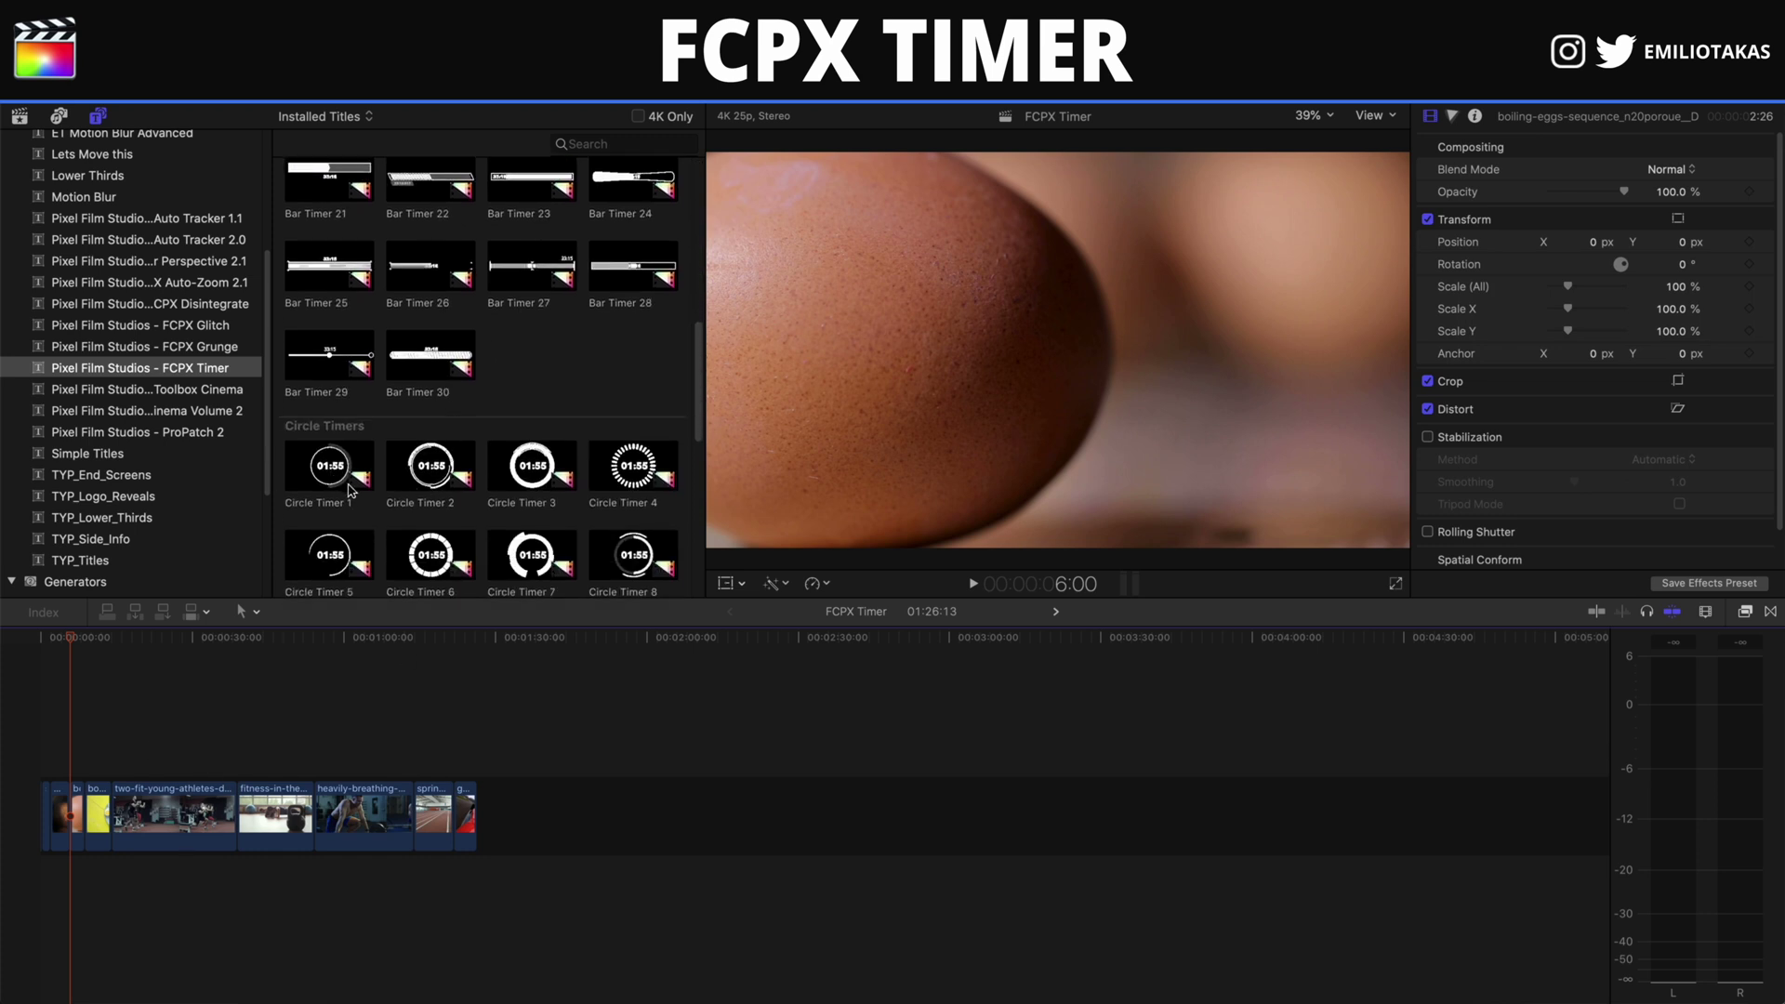
pyautogui.click(429, 484)
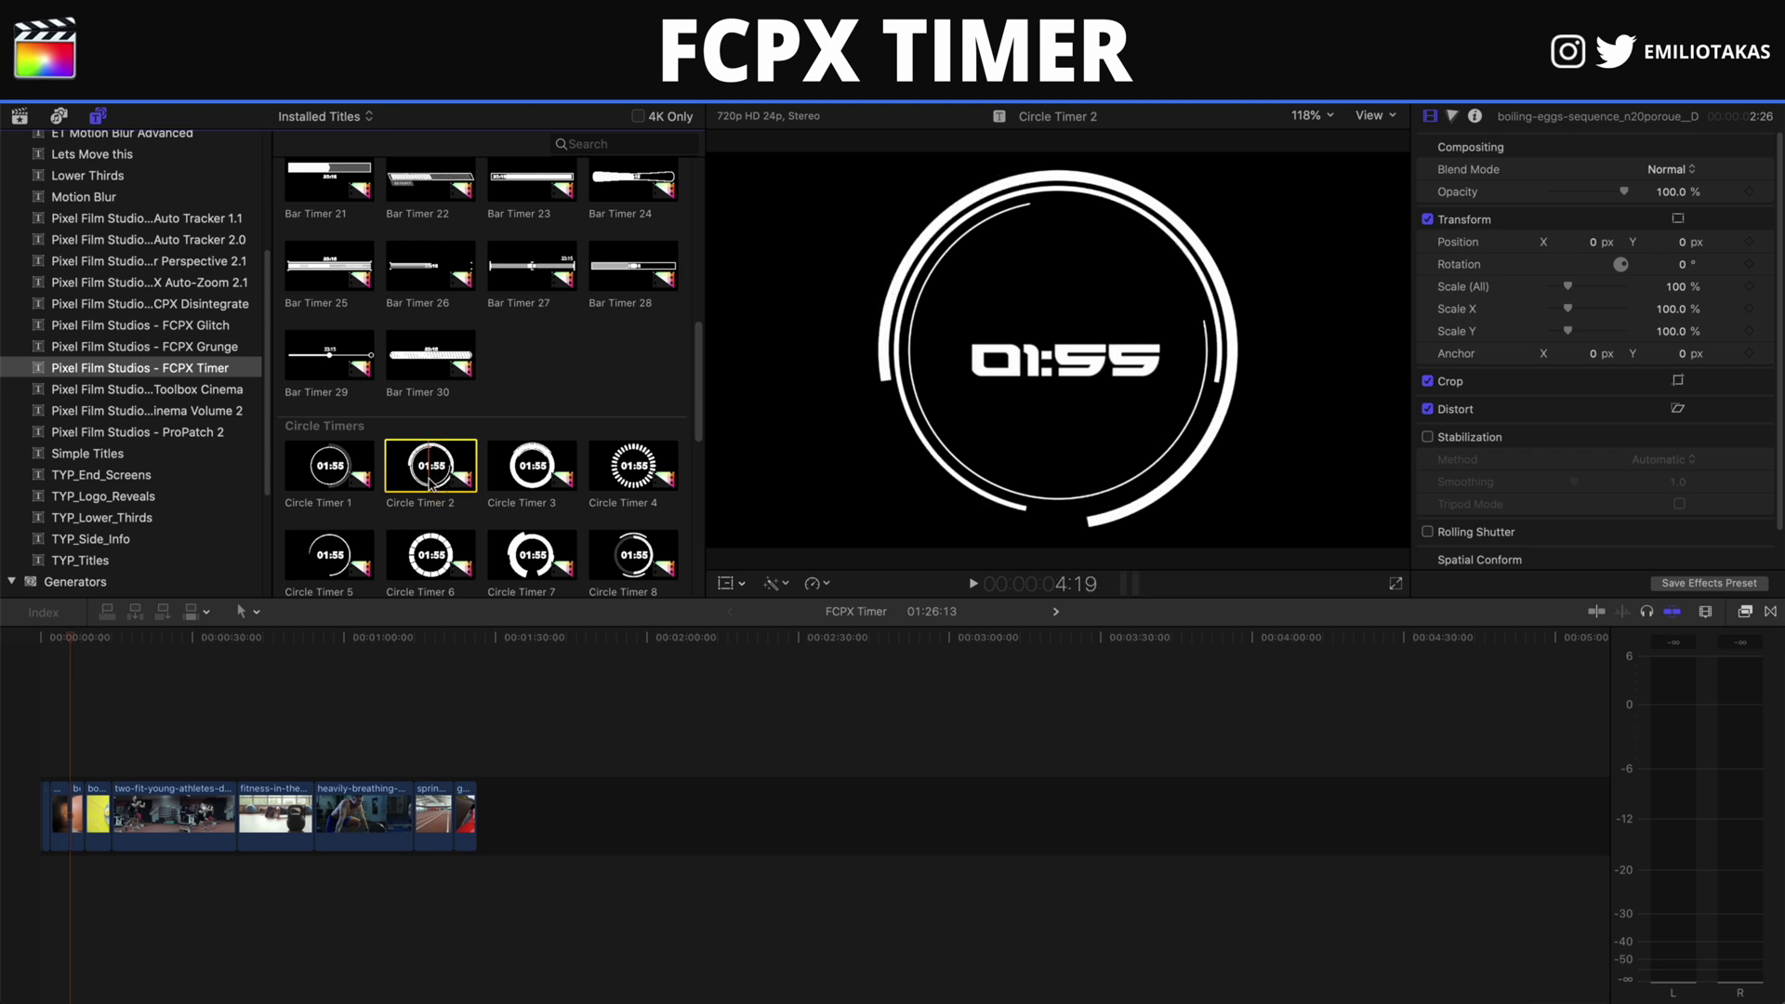
pyautogui.moveTo(429, 484); pyautogui.dragTo(100, 736)
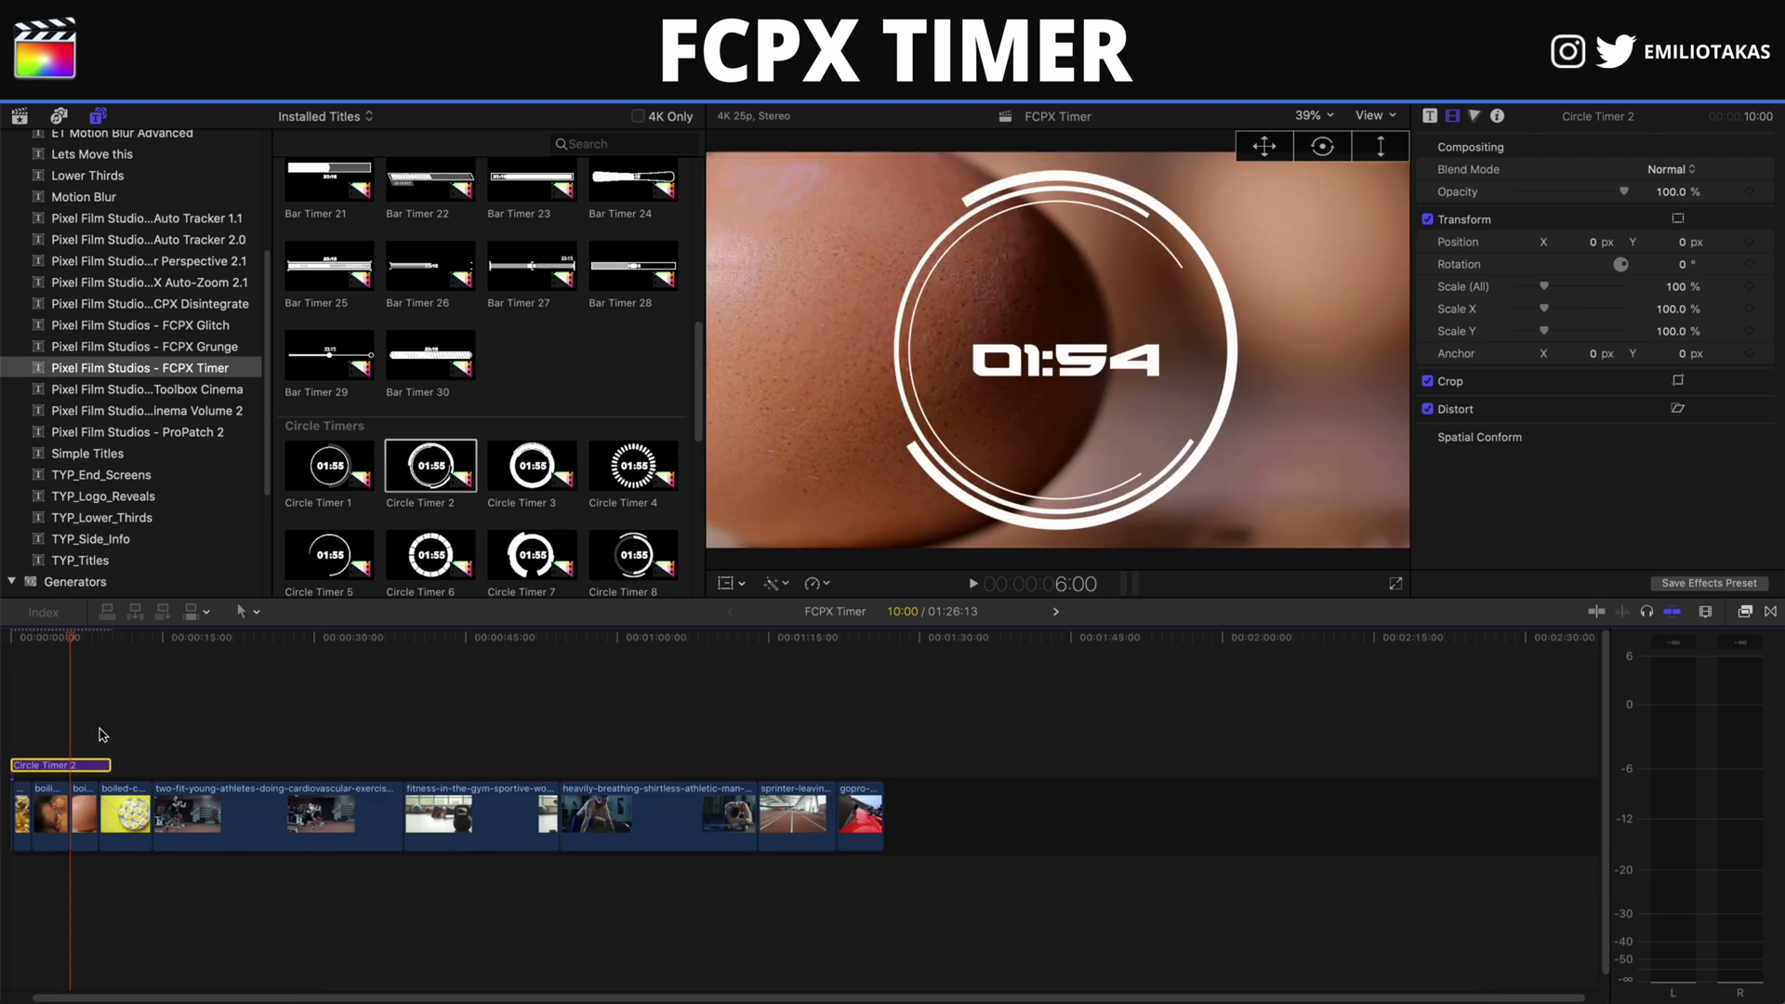
pyautogui.press('super+equal')
# Trim the Circle Timer 2 title's end so it lasts 8:19
pyautogui.click(146, 766)
pyautogui.moveTo(146, 767); pyautogui.dragTo(121, 765)
pyautogui.press('super+minus')
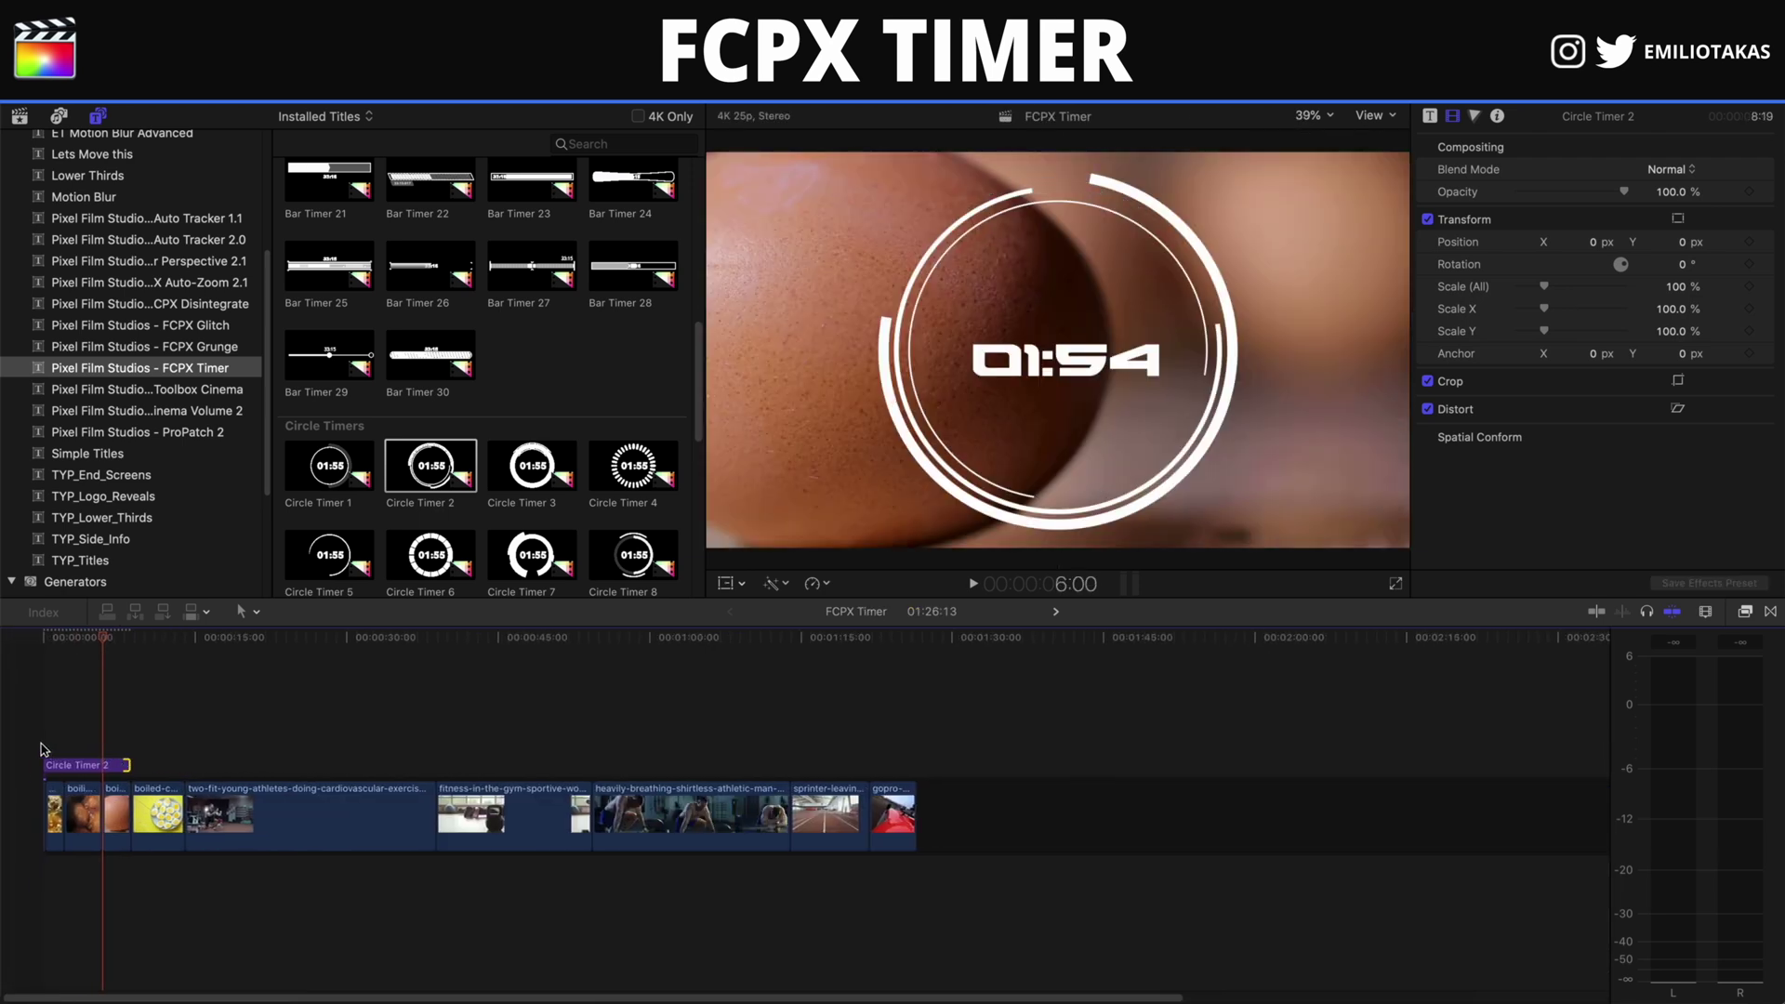
# Select the title at the sequence start and show its published timer parameters in the Title inspector
pyautogui.press('Home')
pyautogui.click(68, 768)
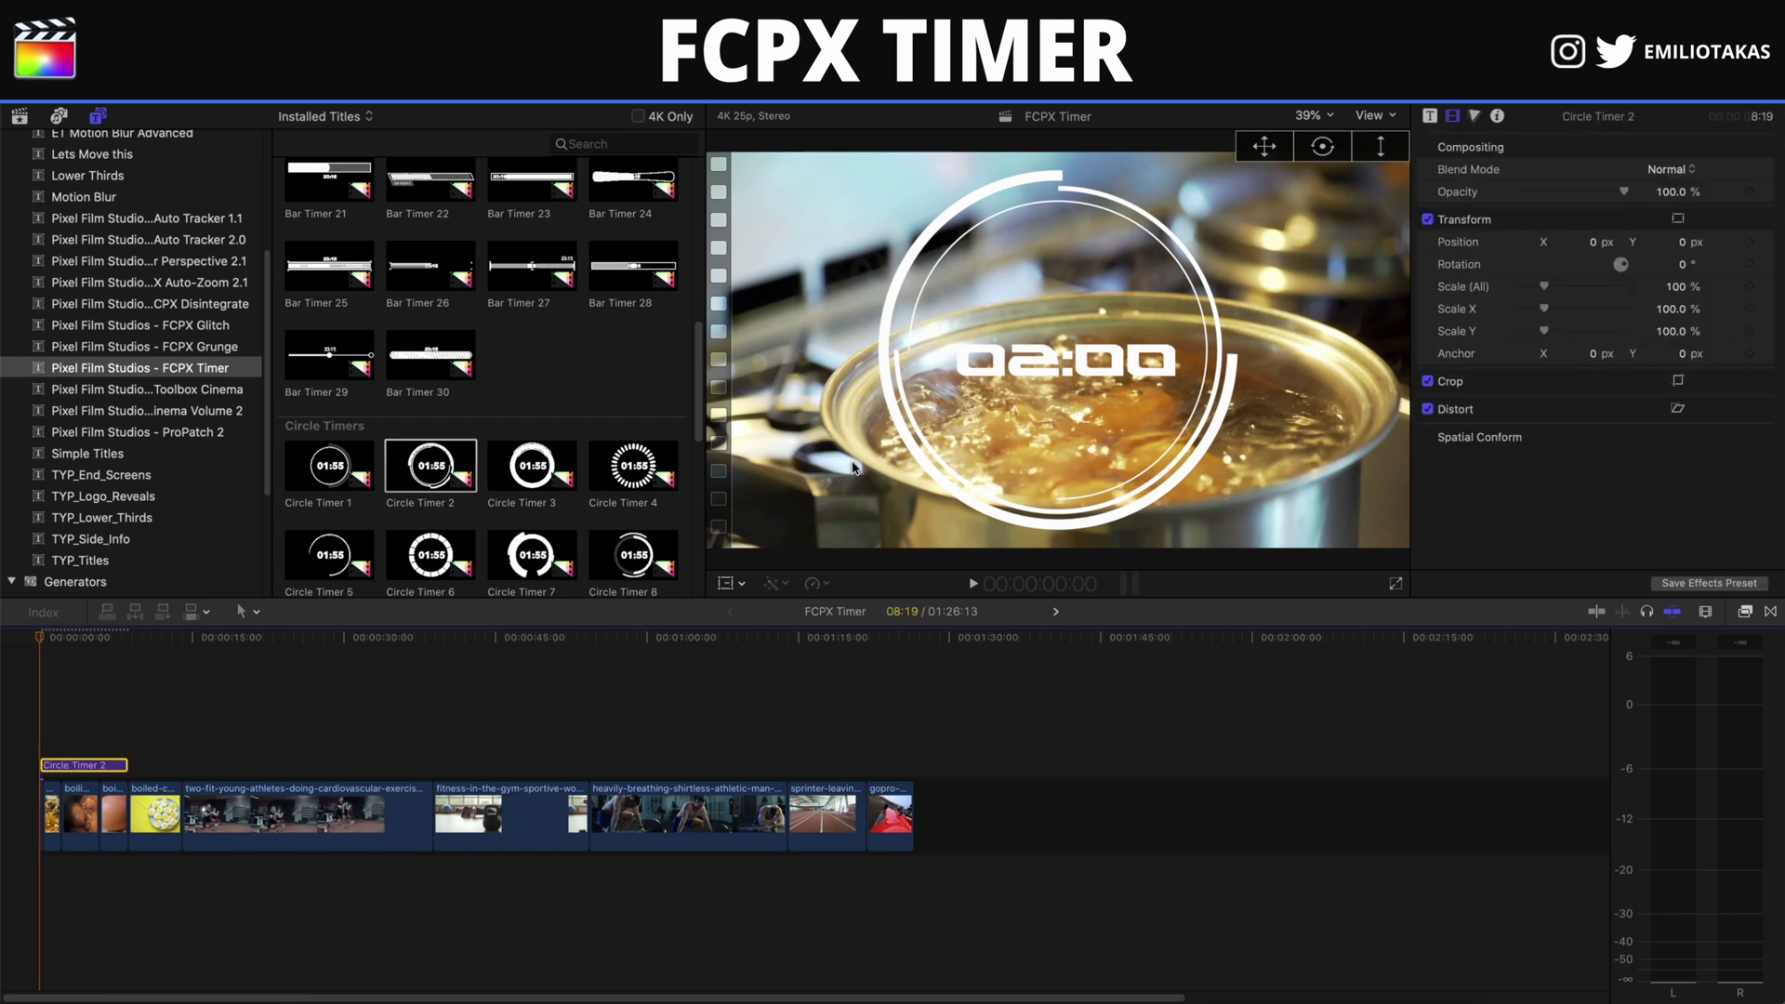
pyautogui.click(1434, 118)
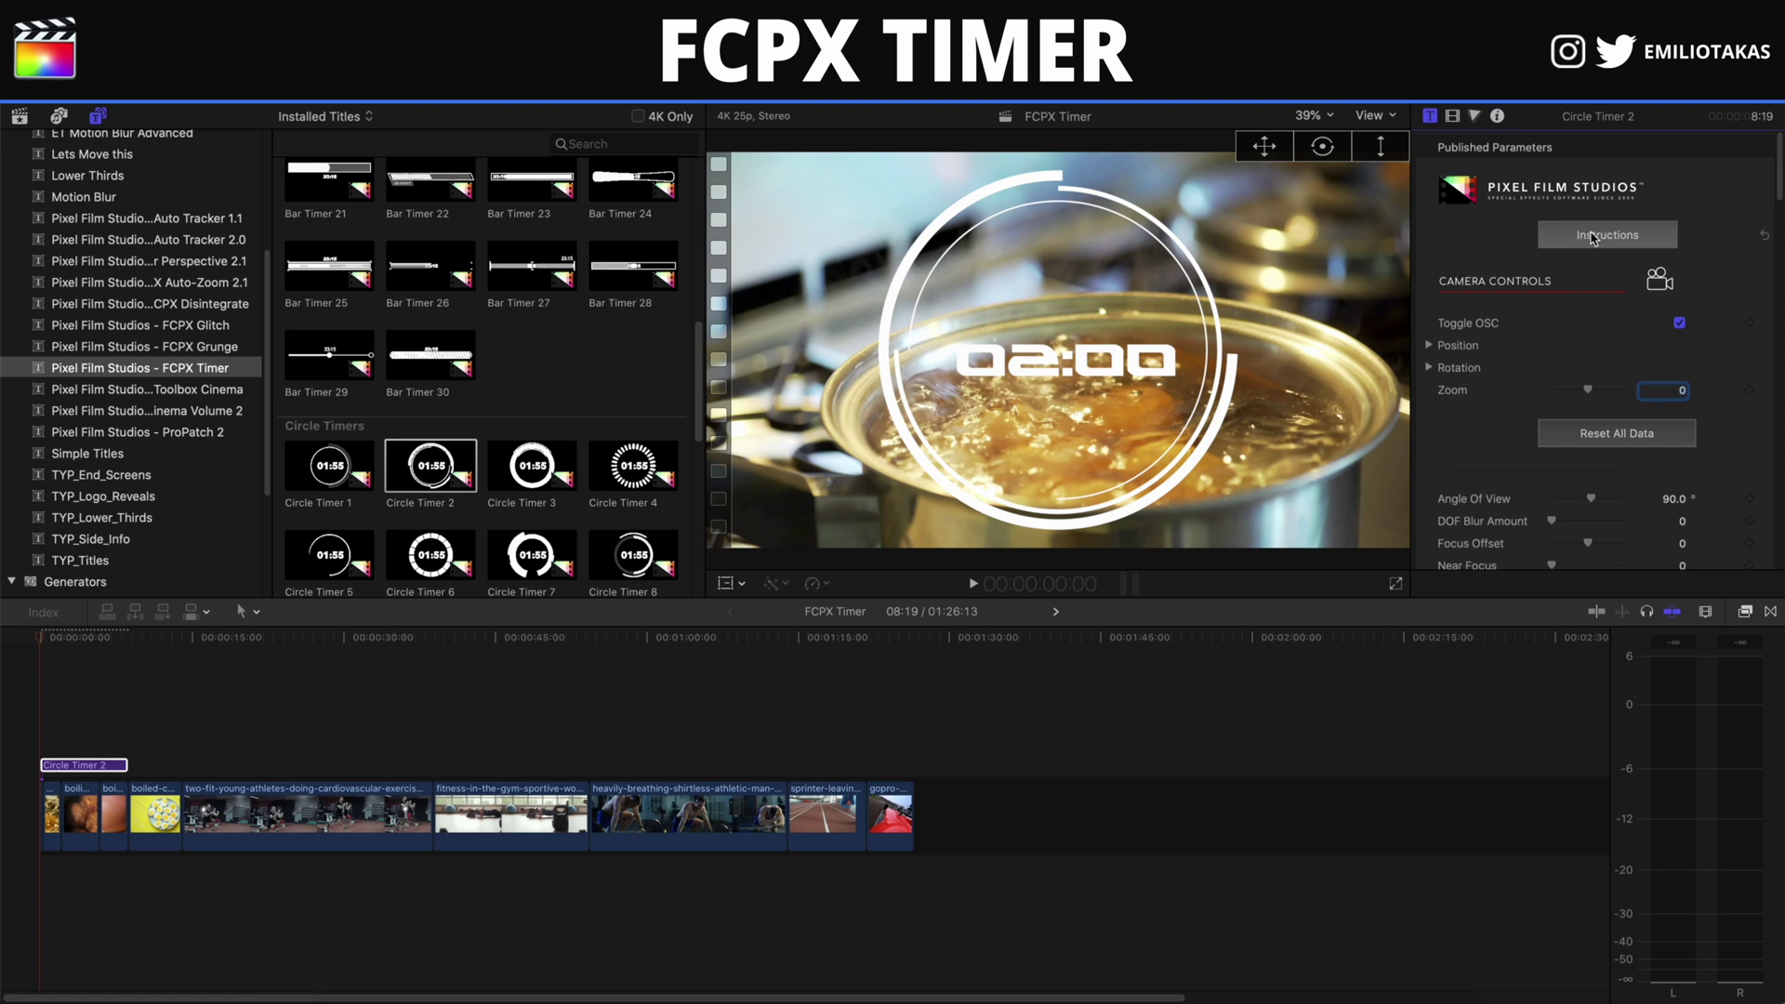
pyautogui.click(1594, 237)
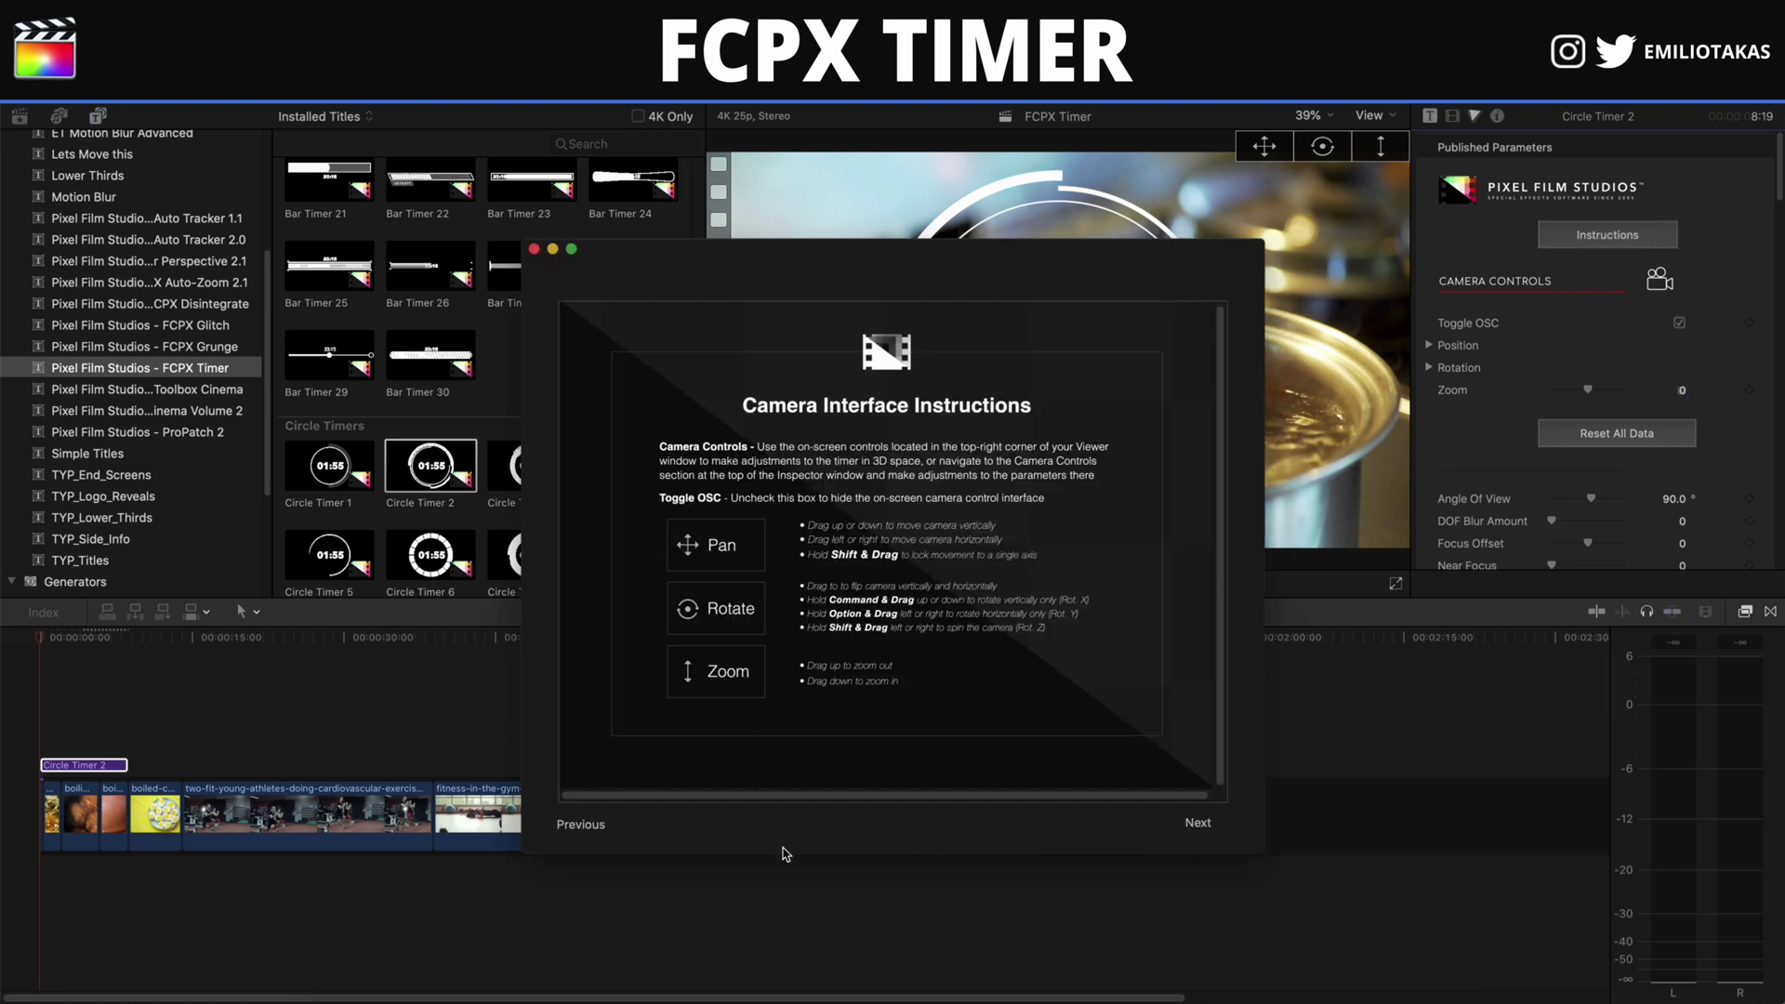
pyautogui.click(835, 892)
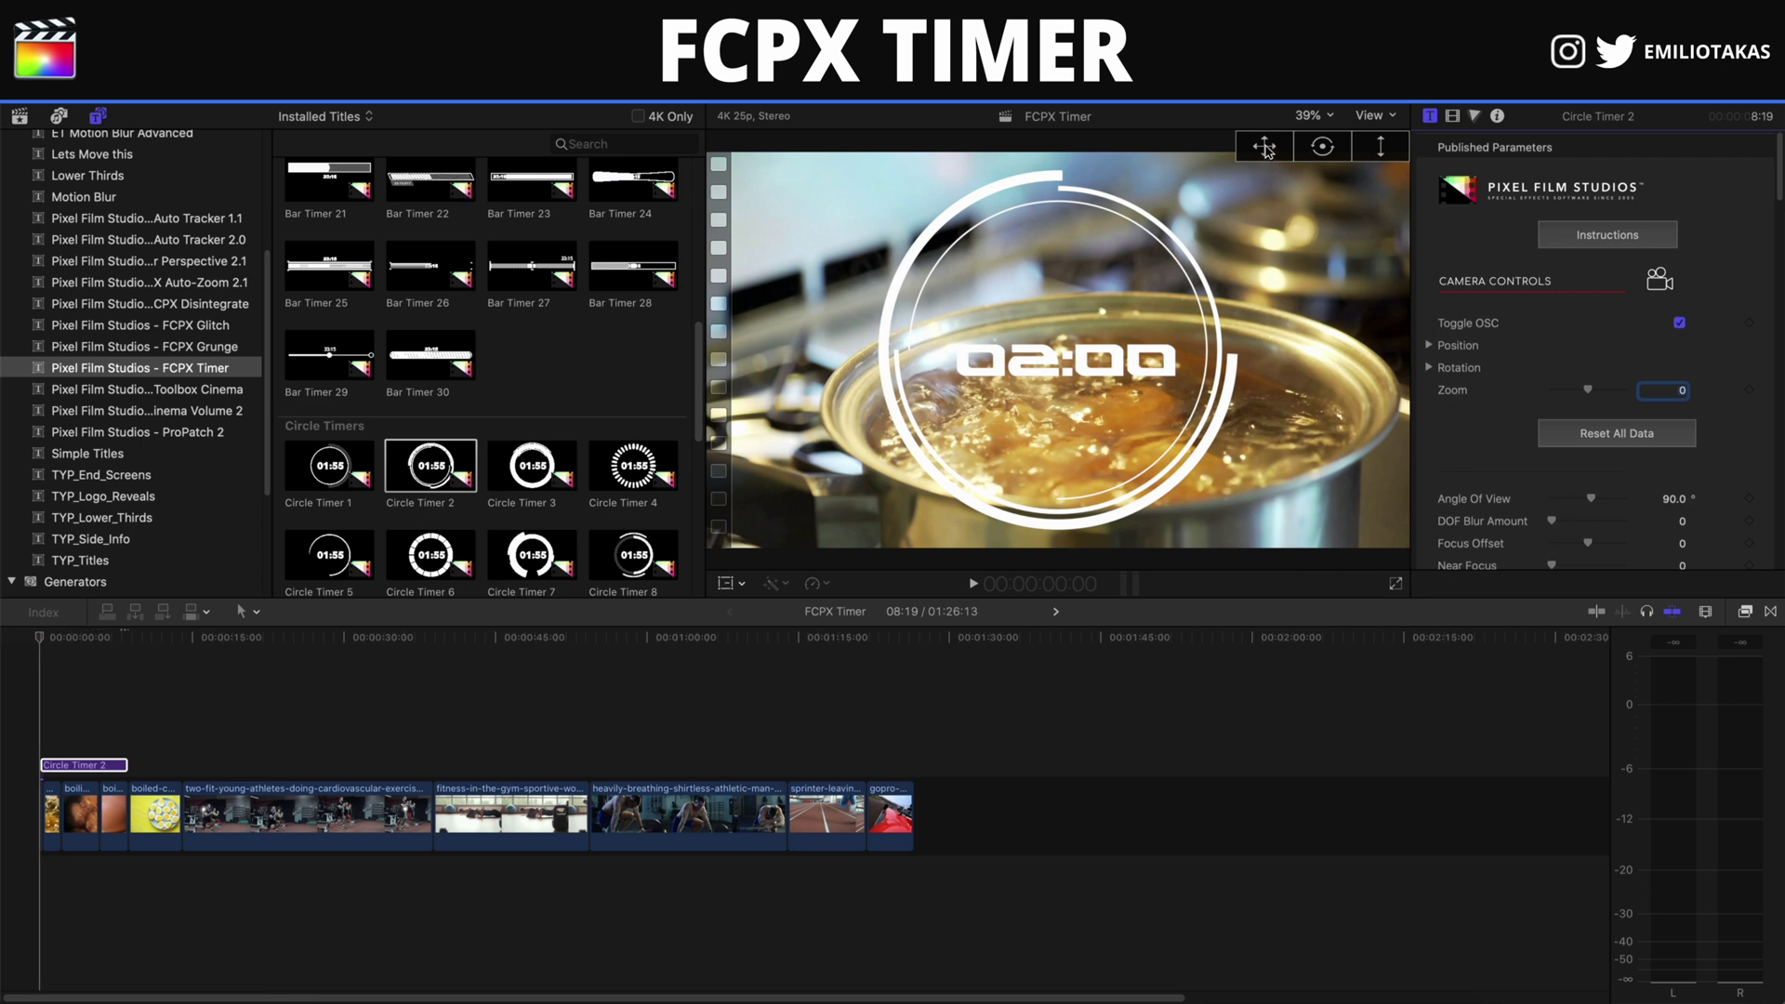
pyautogui.moveTo(1264, 147)
pyautogui.mouseDown()
pyautogui.moveTo(1339, 156)
pyautogui.moveTo(1237, 158)
pyautogui.moveTo(1376, 158)
pyautogui.moveTo(1246, 158)
pyautogui.moveTo(1260, 152)
pyautogui.mouseUp()
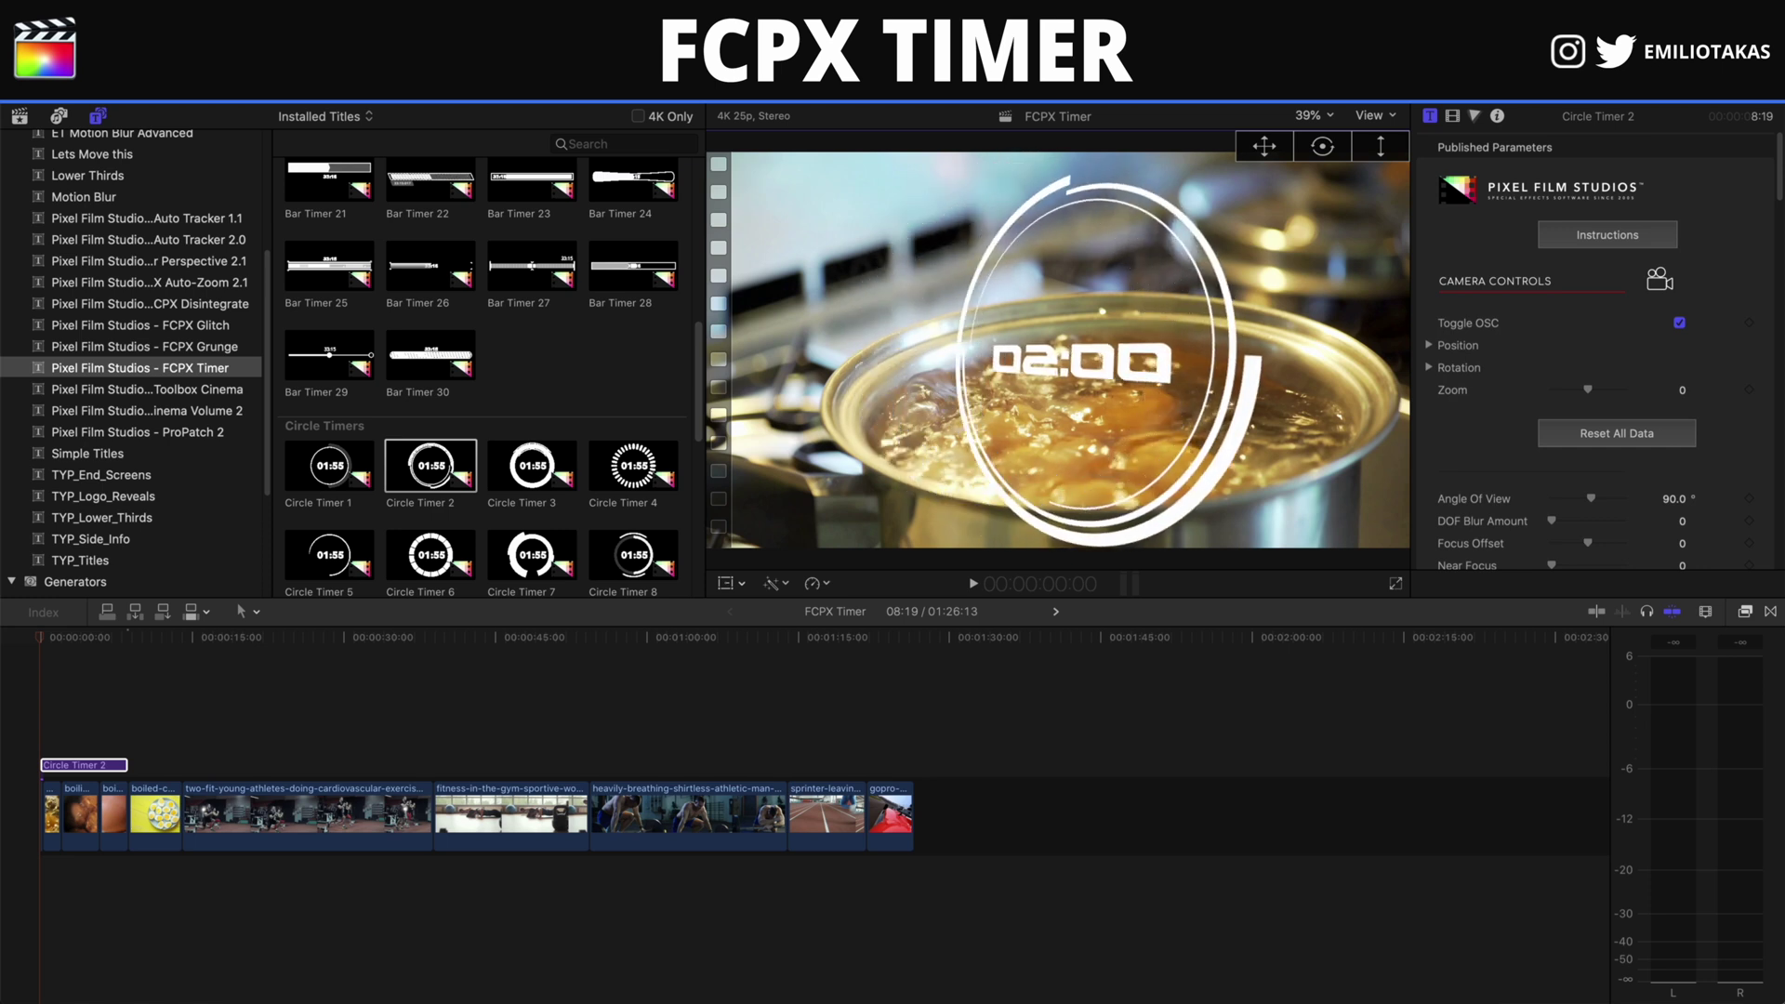
pyautogui.moveTo(1588, 389); pyautogui.dragTo(1575, 389)
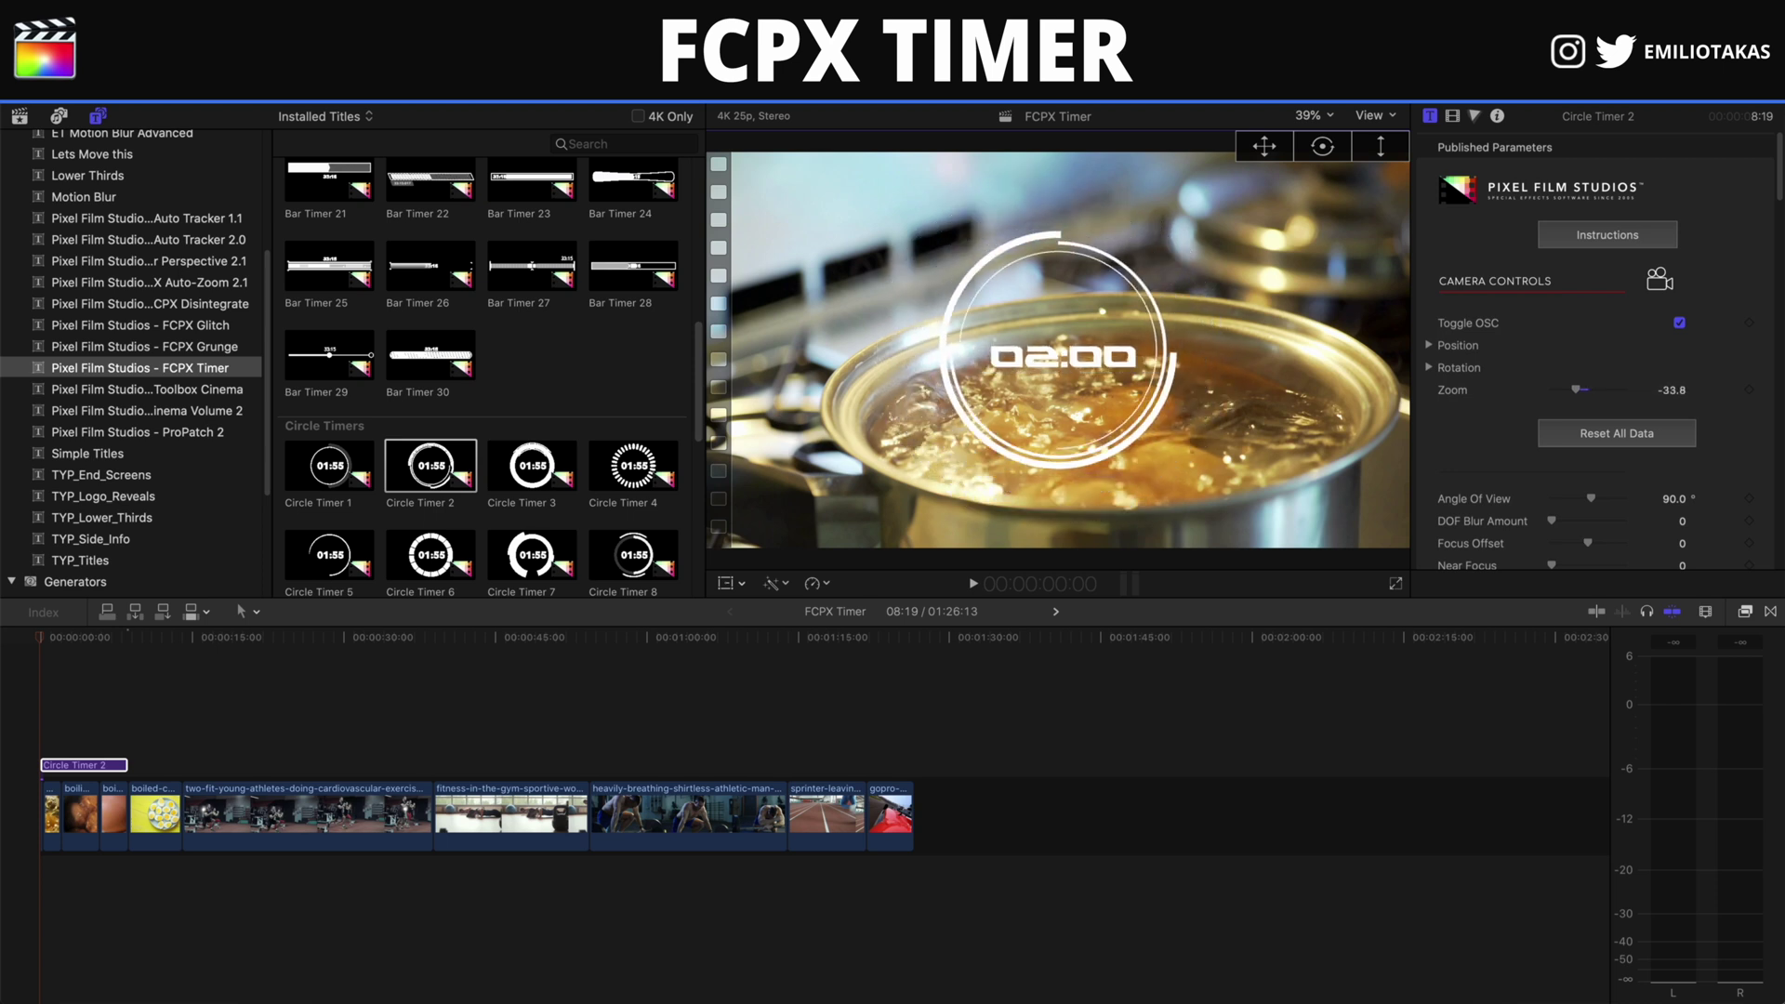
pyautogui.moveTo(1116, 262); pyautogui.dragTo(1026, 265)
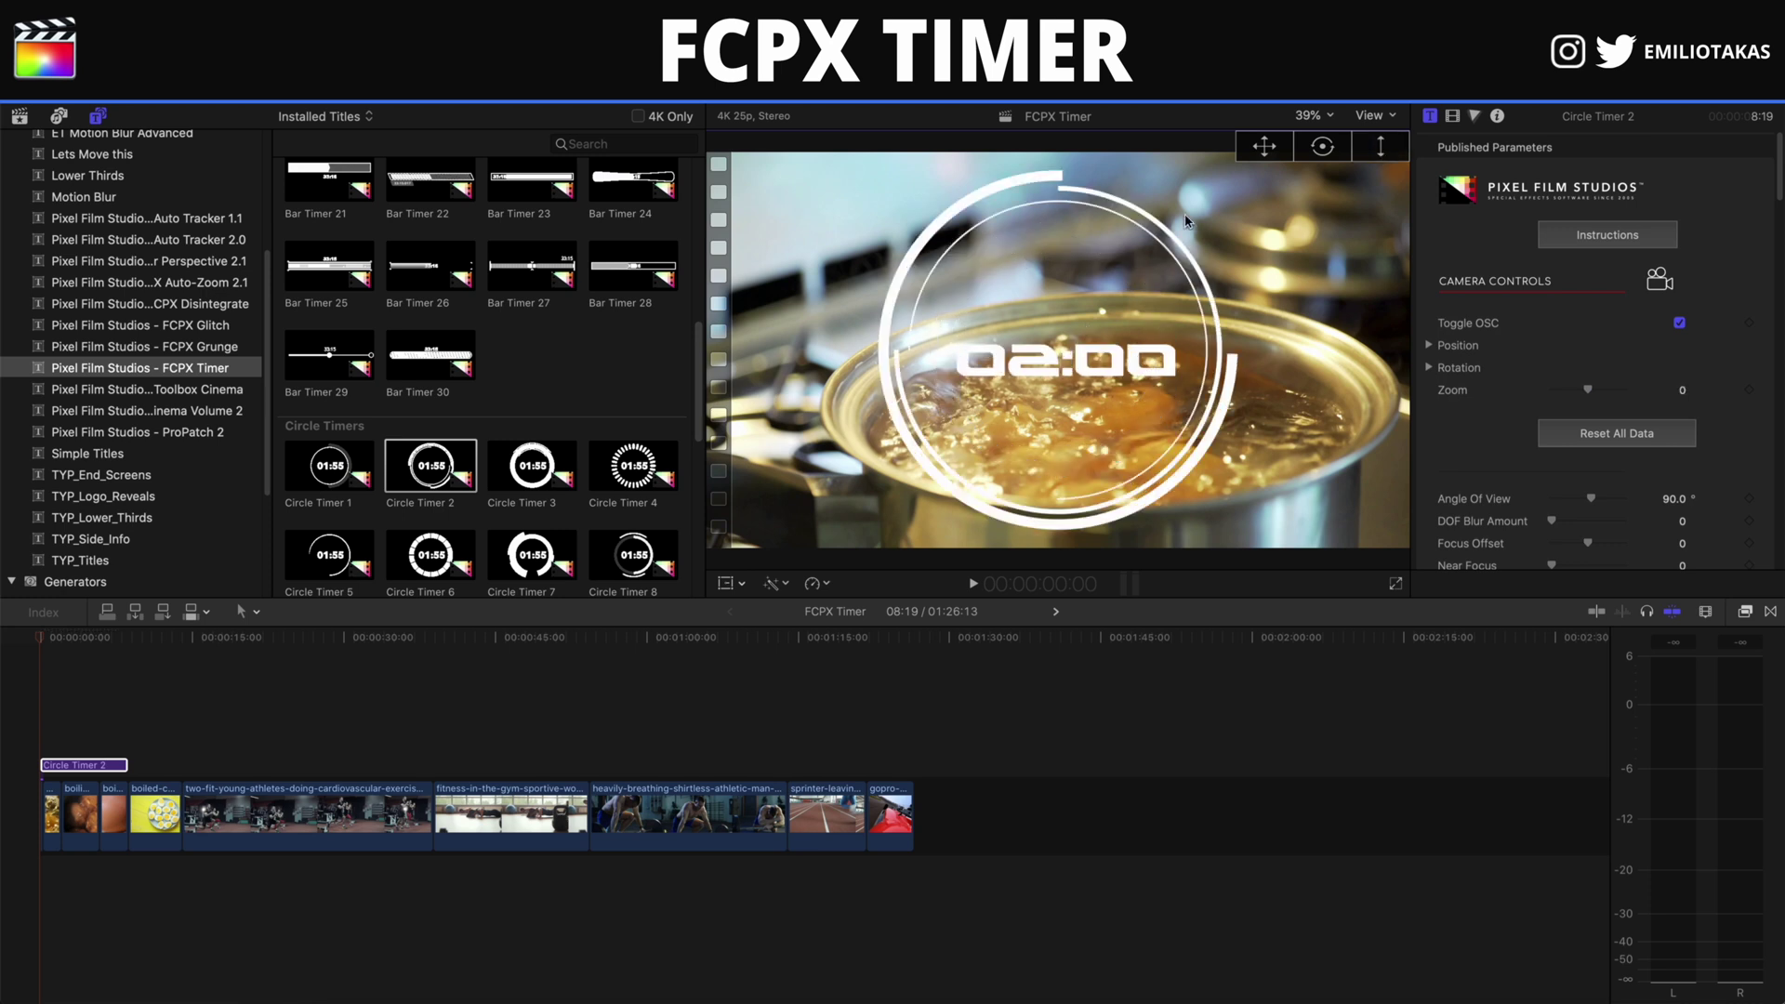
pyautogui.click(1322, 146)
# Hide the browser and expand the timer's Position X, Y and Z settings
pyautogui.press('ctrl+super+1')
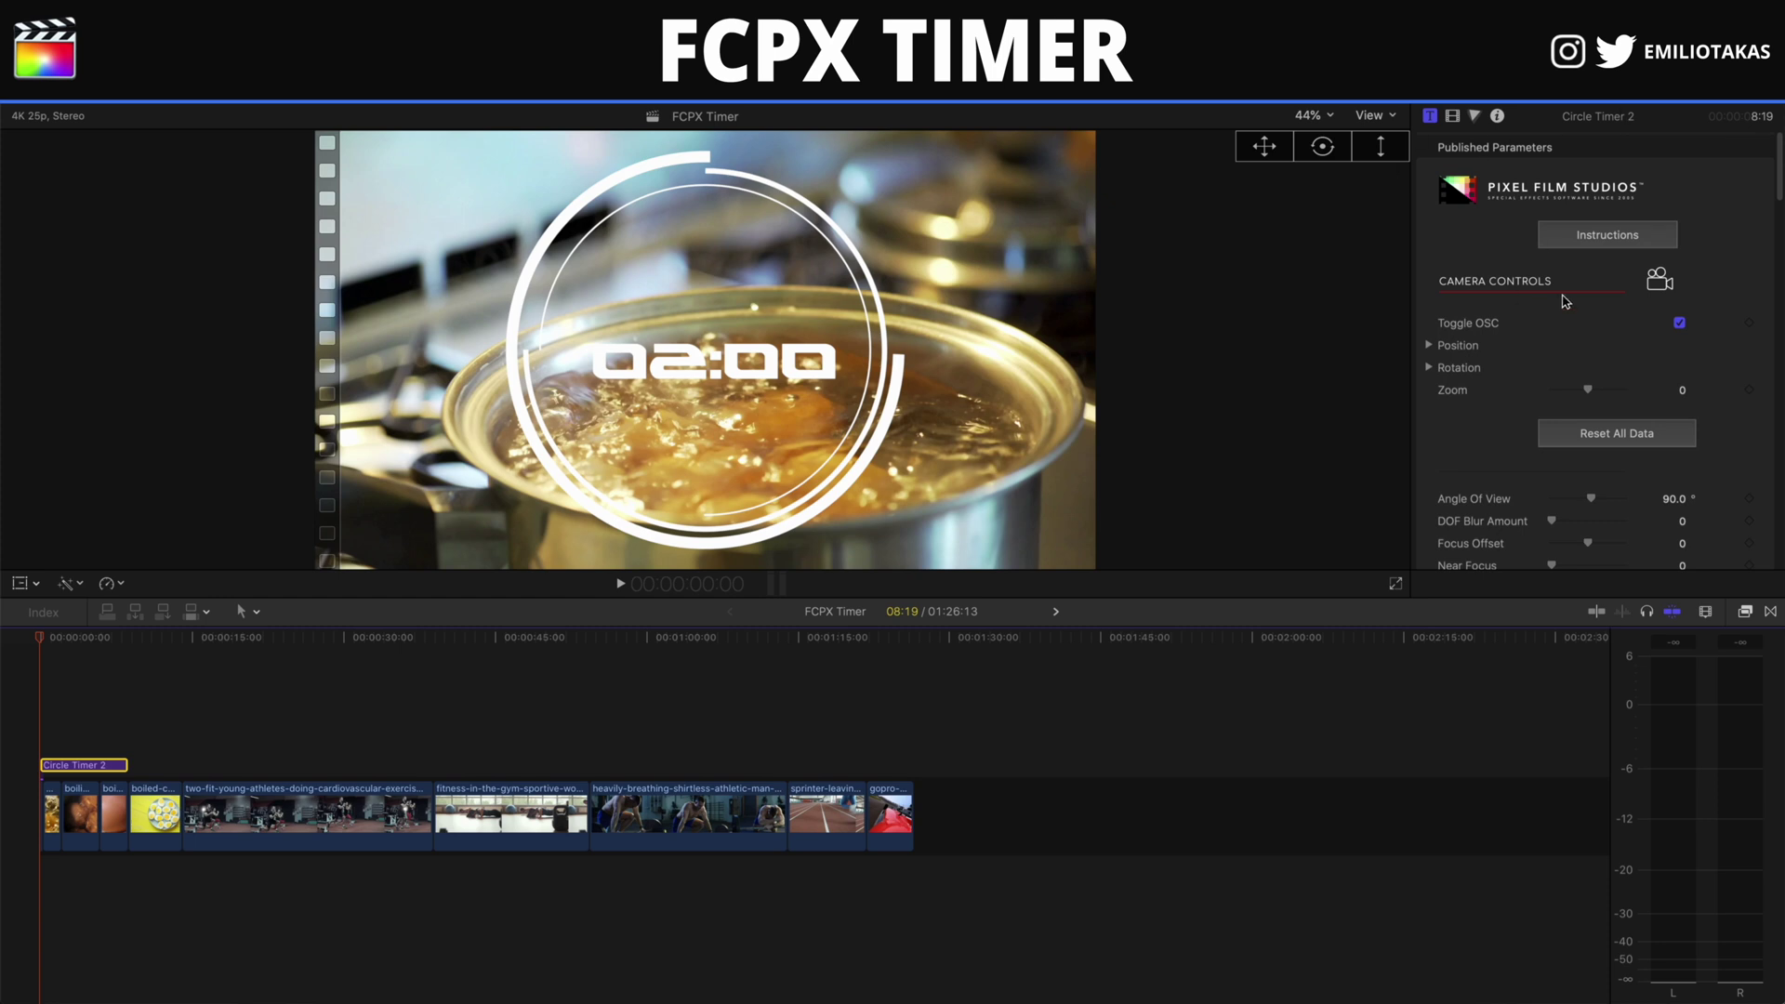
pyautogui.scroll(-2, 1620, 336)
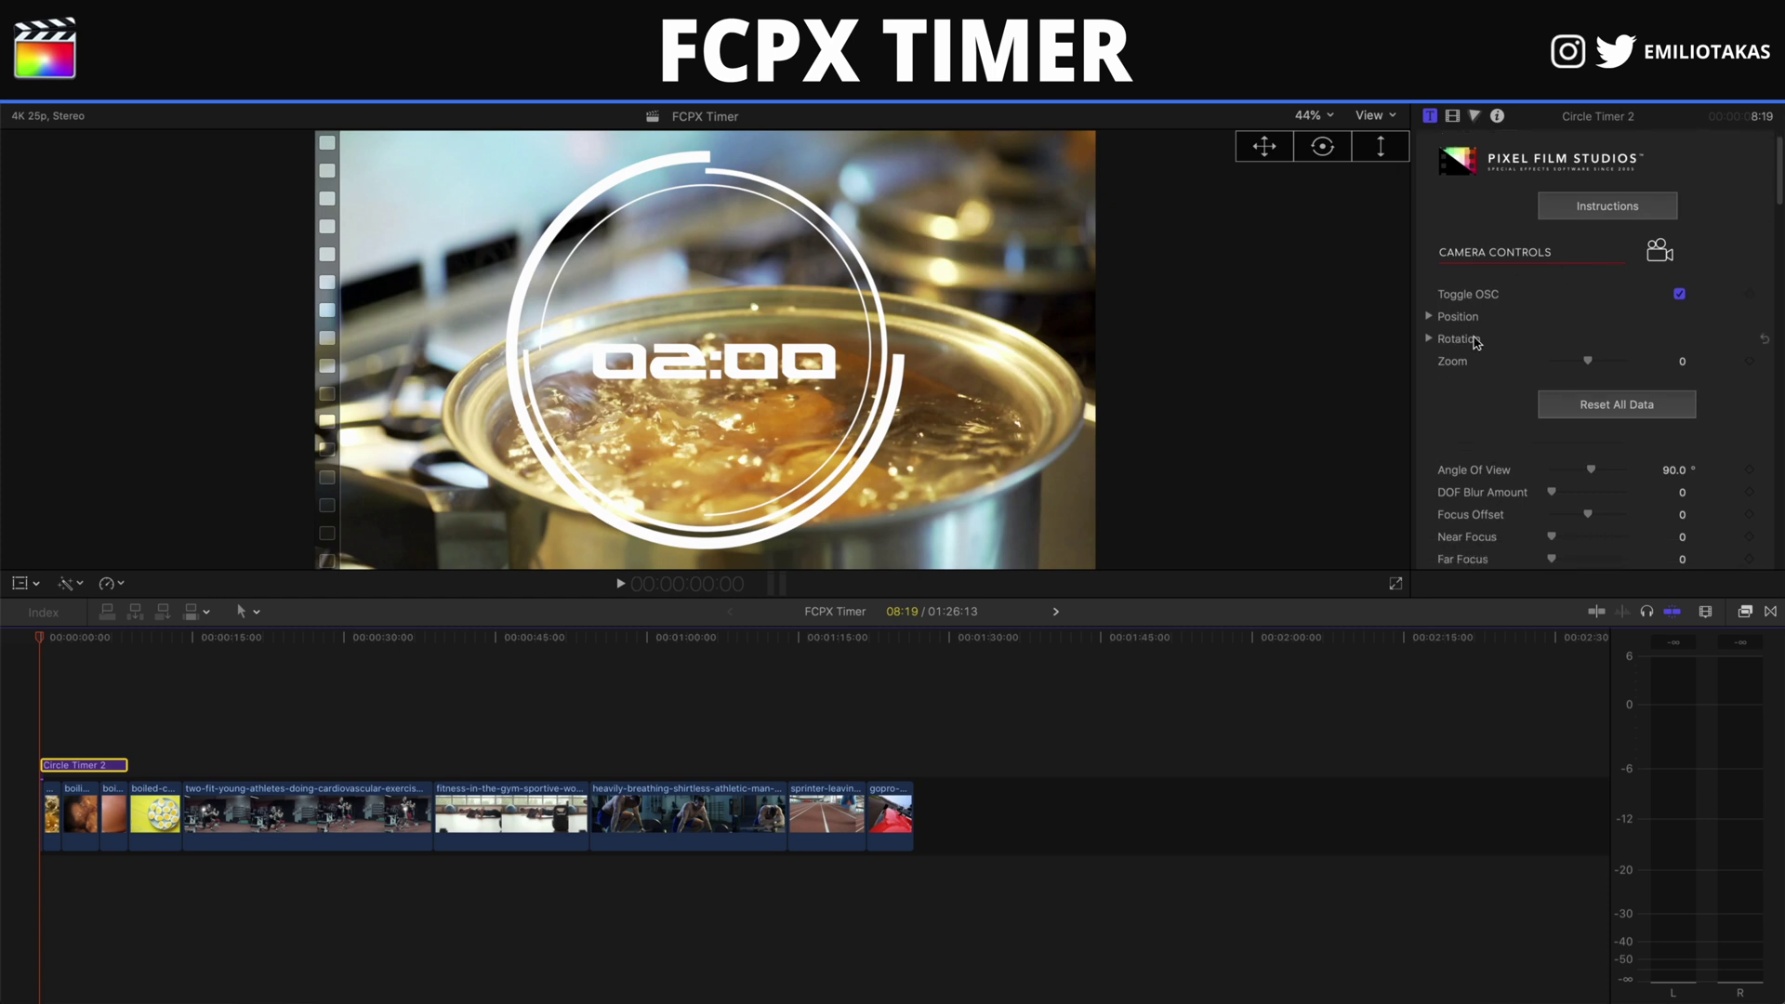
pyautogui.moveTo(1590, 363)
pyautogui.mouseDown()
pyautogui.moveTo(1558, 366)
pyautogui.moveTo(1588, 363)
pyautogui.mouseUp()
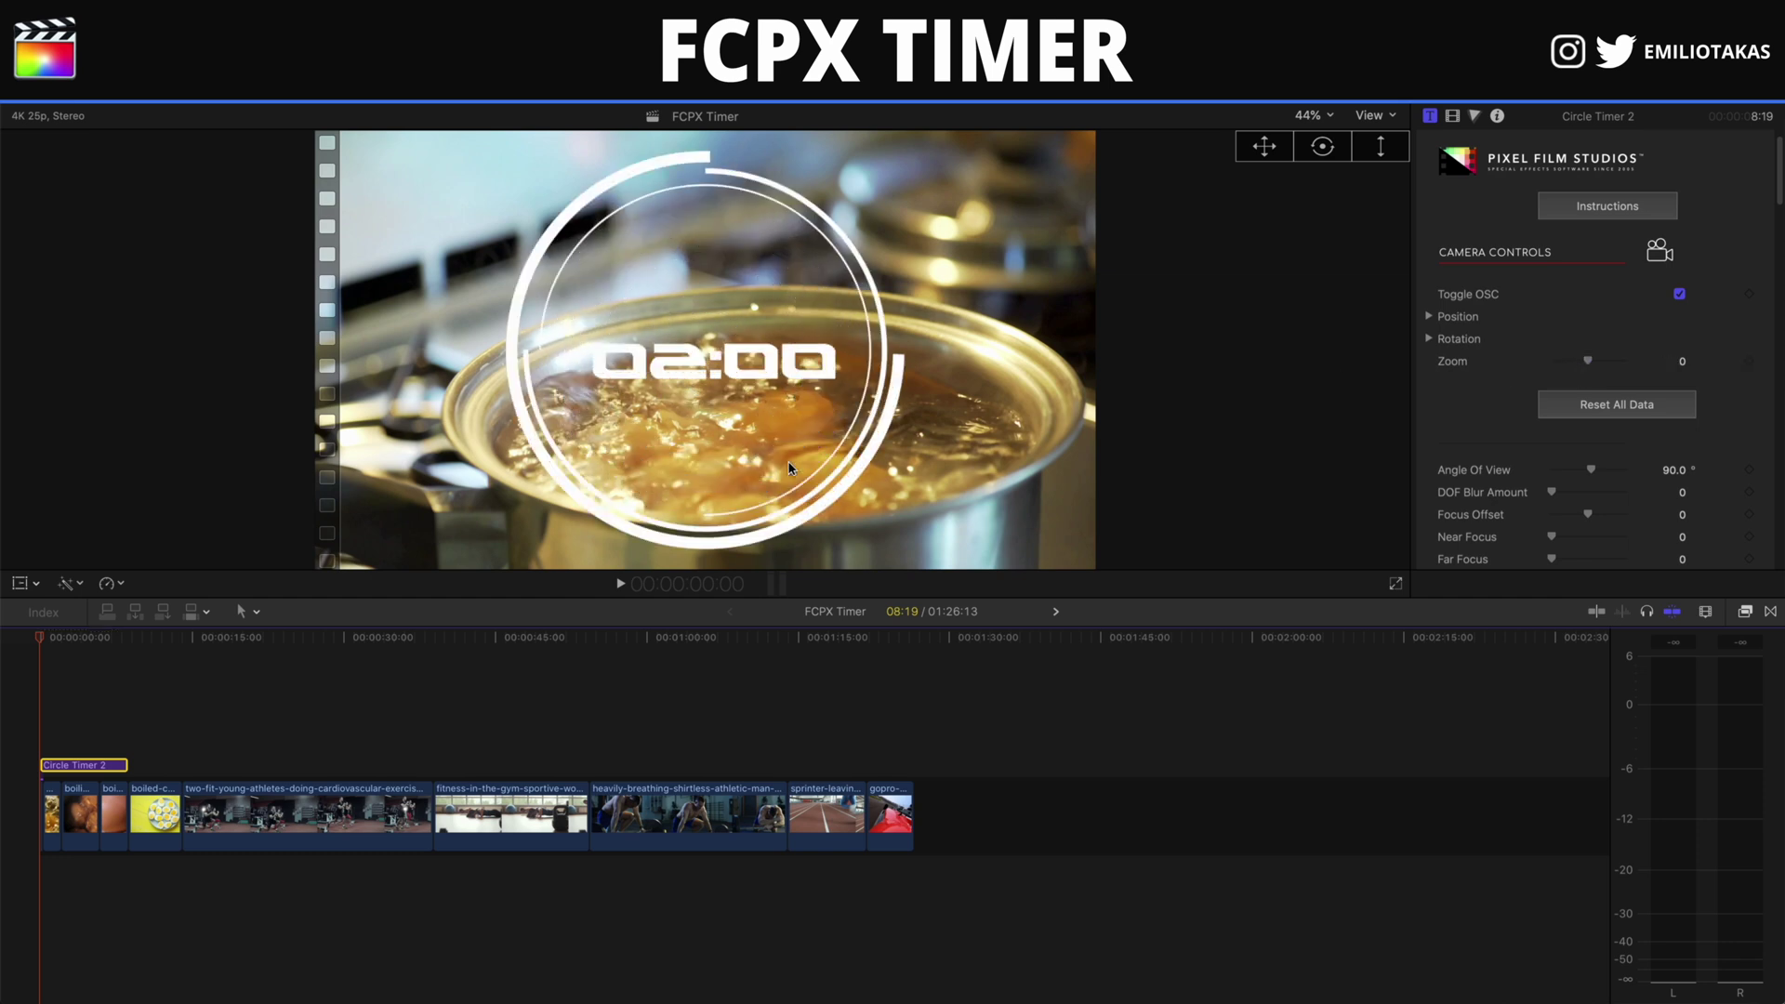
pyautogui.click(1439, 320)
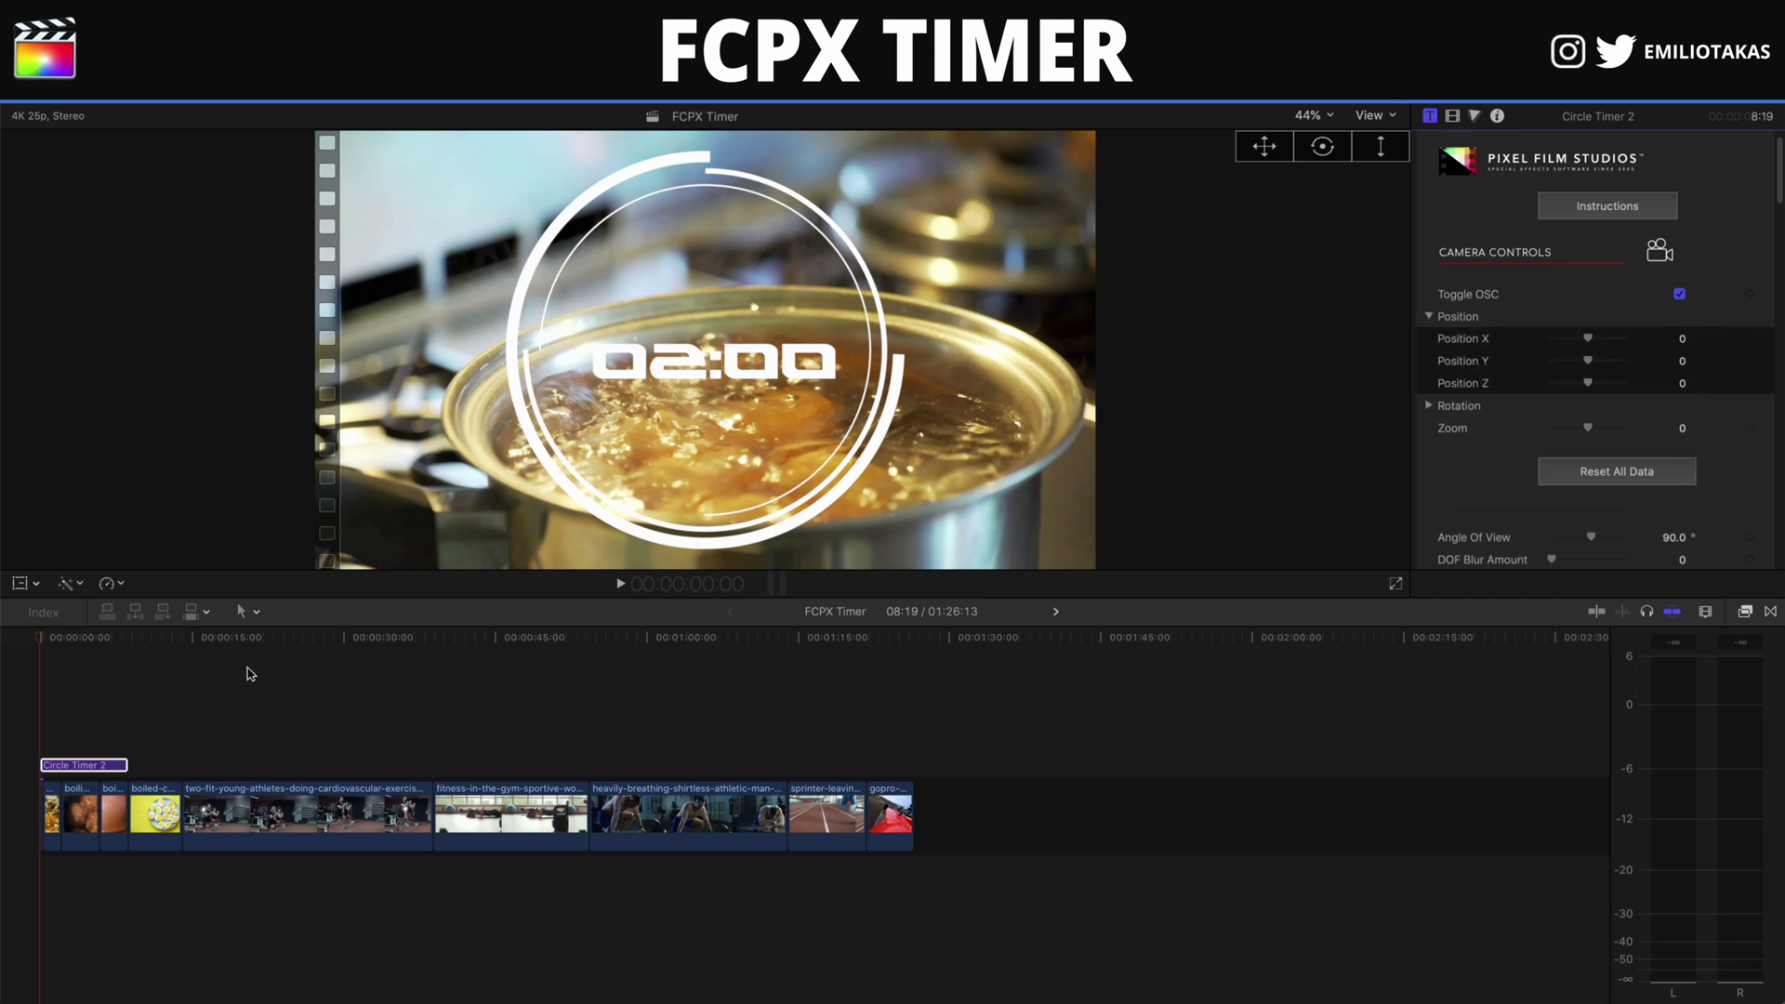
# Keyframe Position X from 0 at the start to 0.23 at 8:19 so the timer drifts left
pyautogui.click(110, 765)
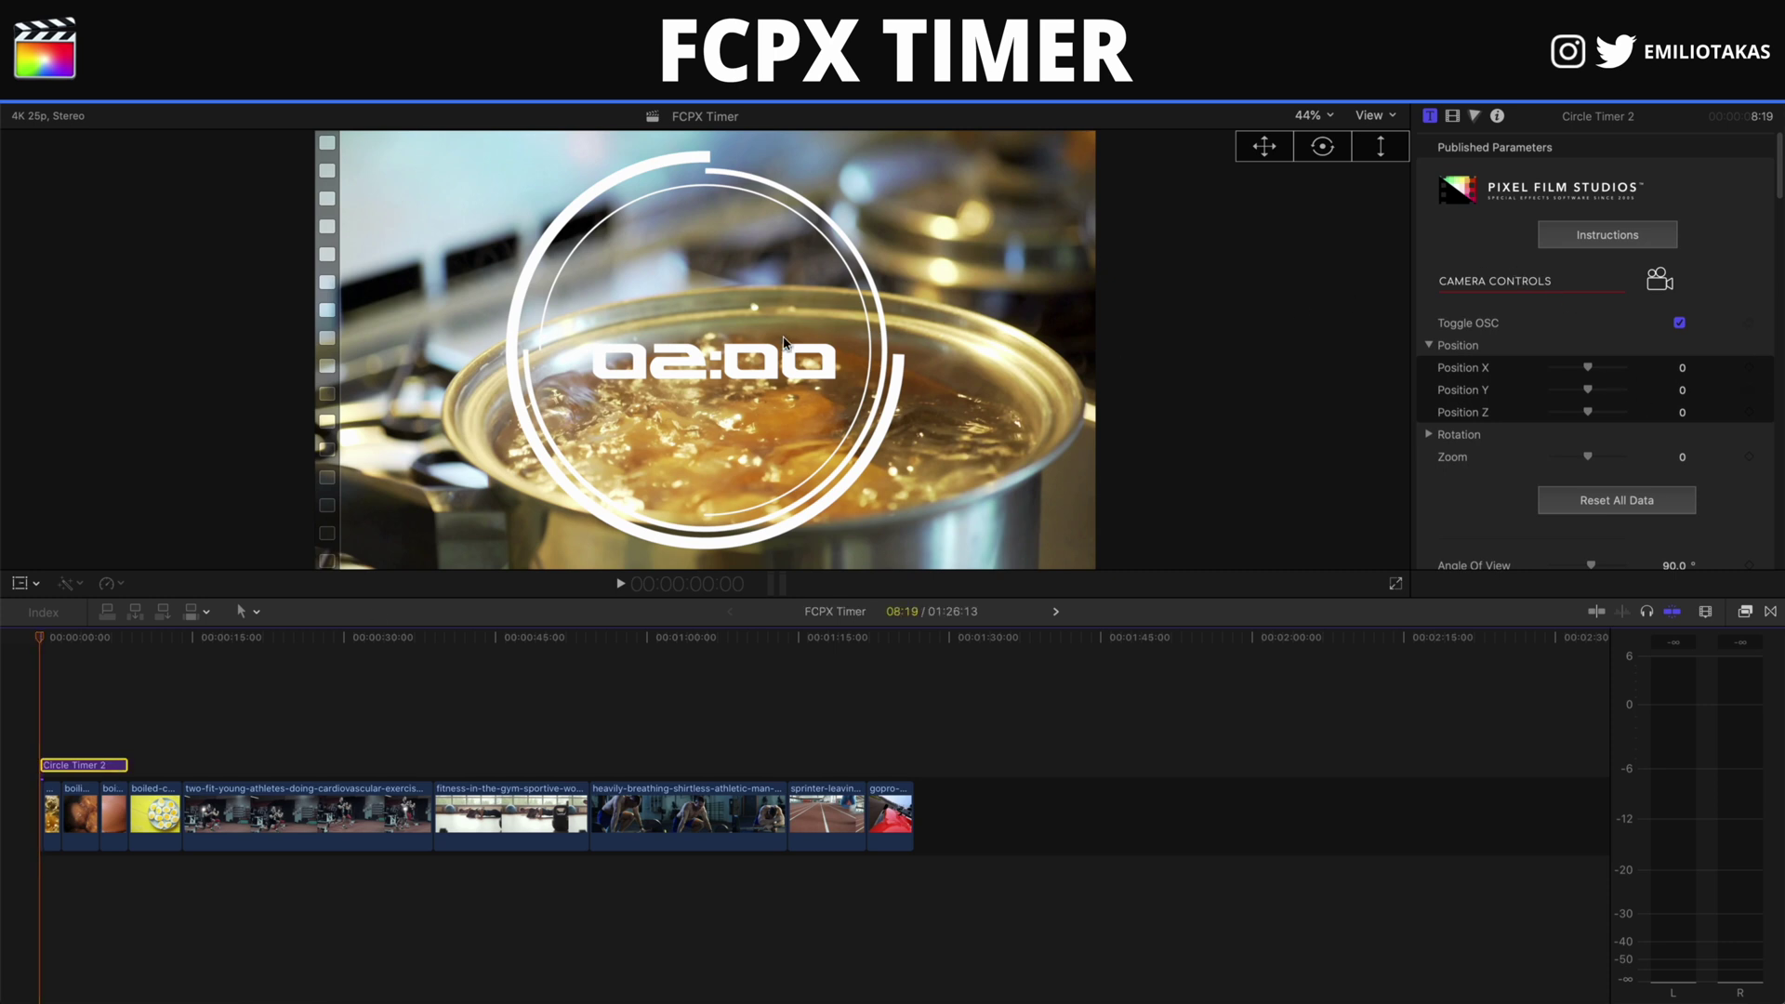
pyautogui.click(1749, 367)
pyautogui.click(129, 731)
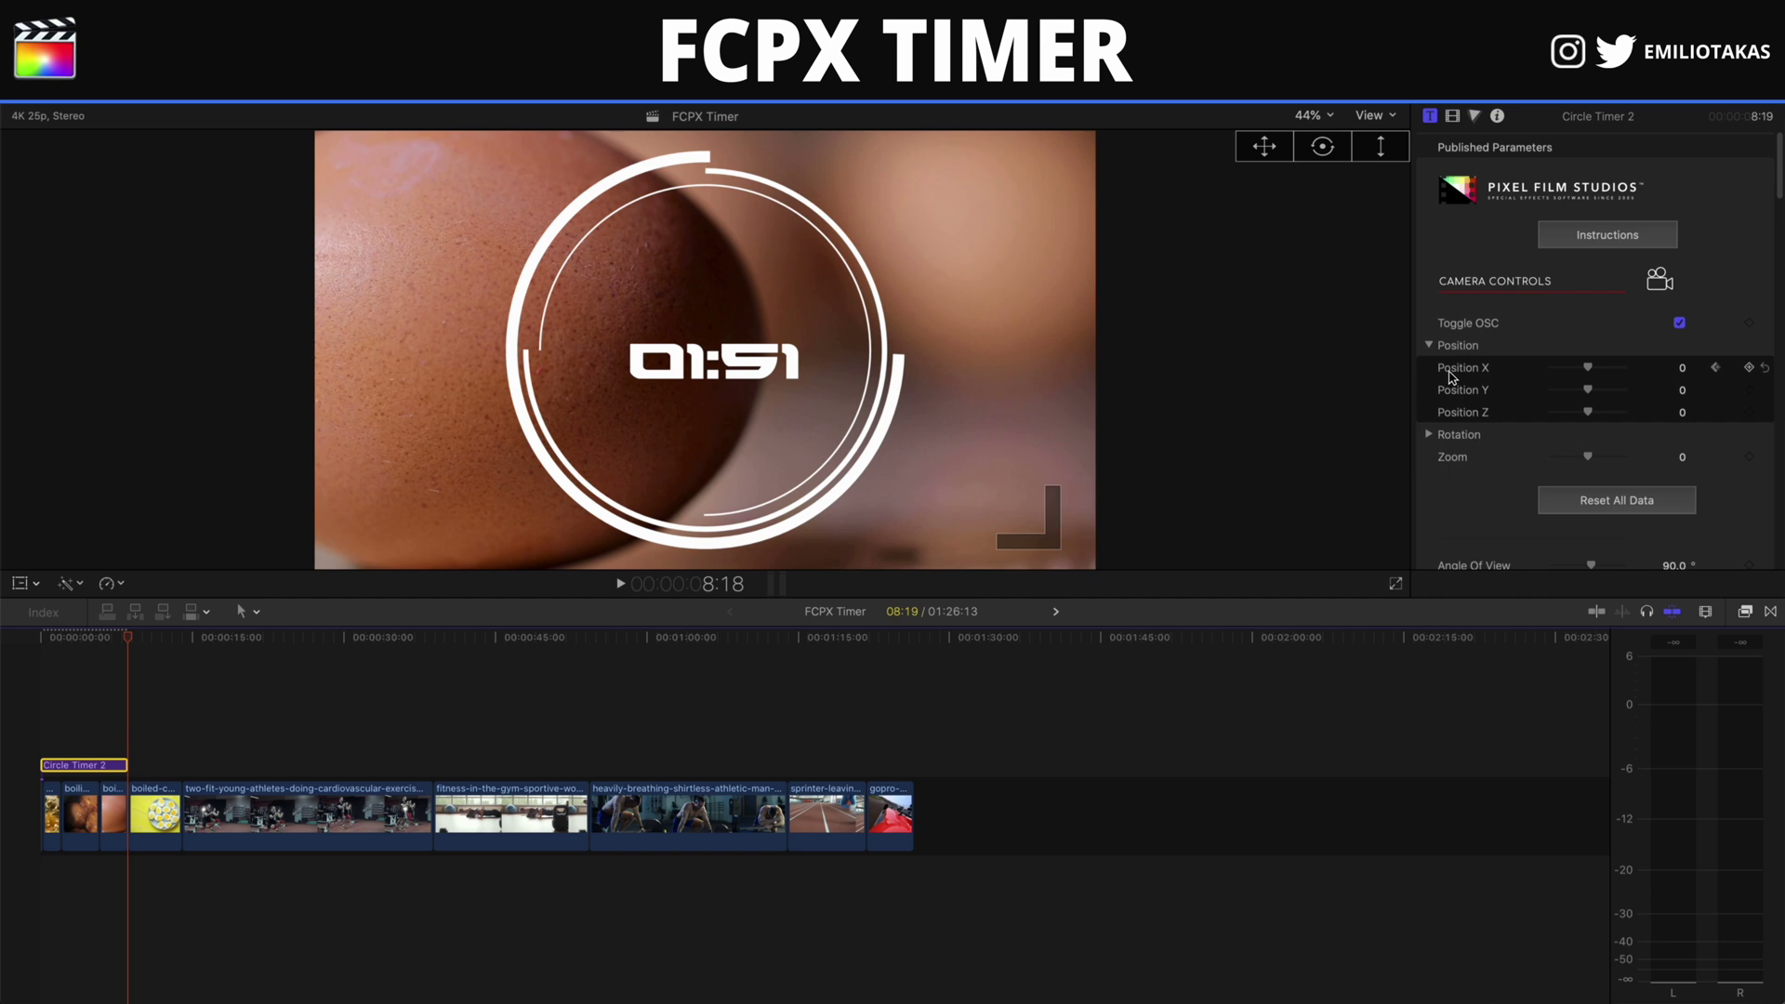
pyautogui.moveTo(1593, 372); pyautogui.dragTo(1598, 371)
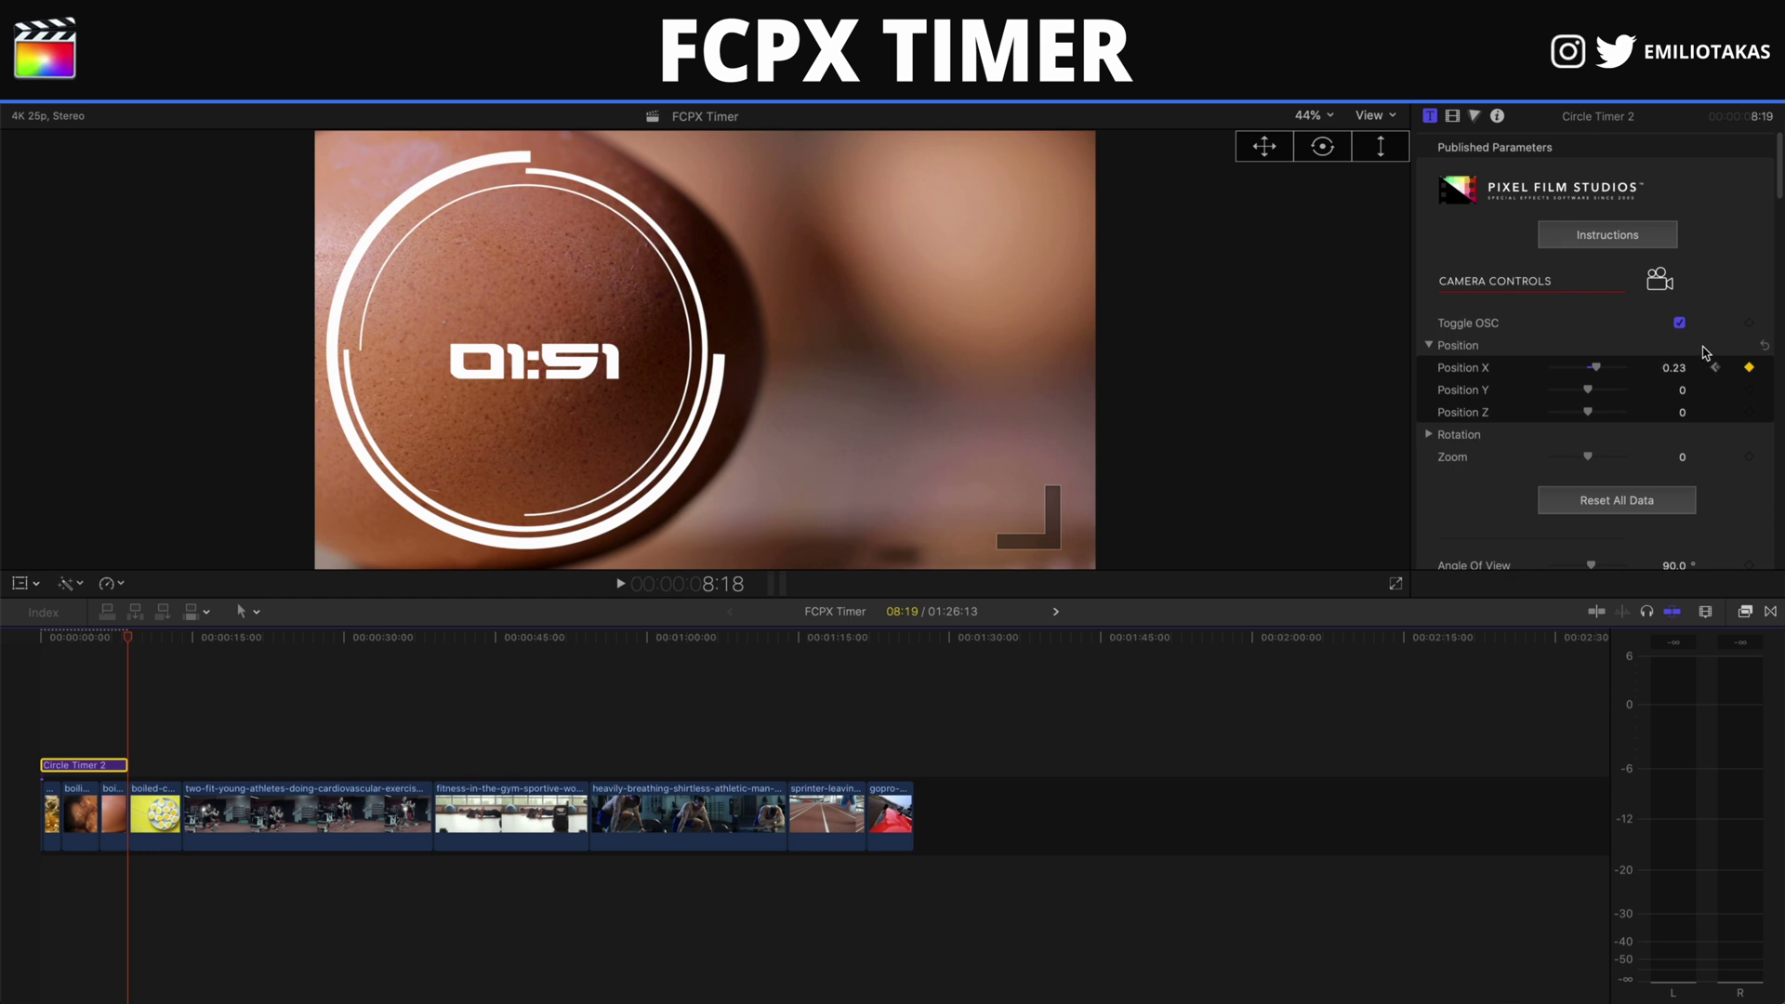
pyautogui.click(45, 737)
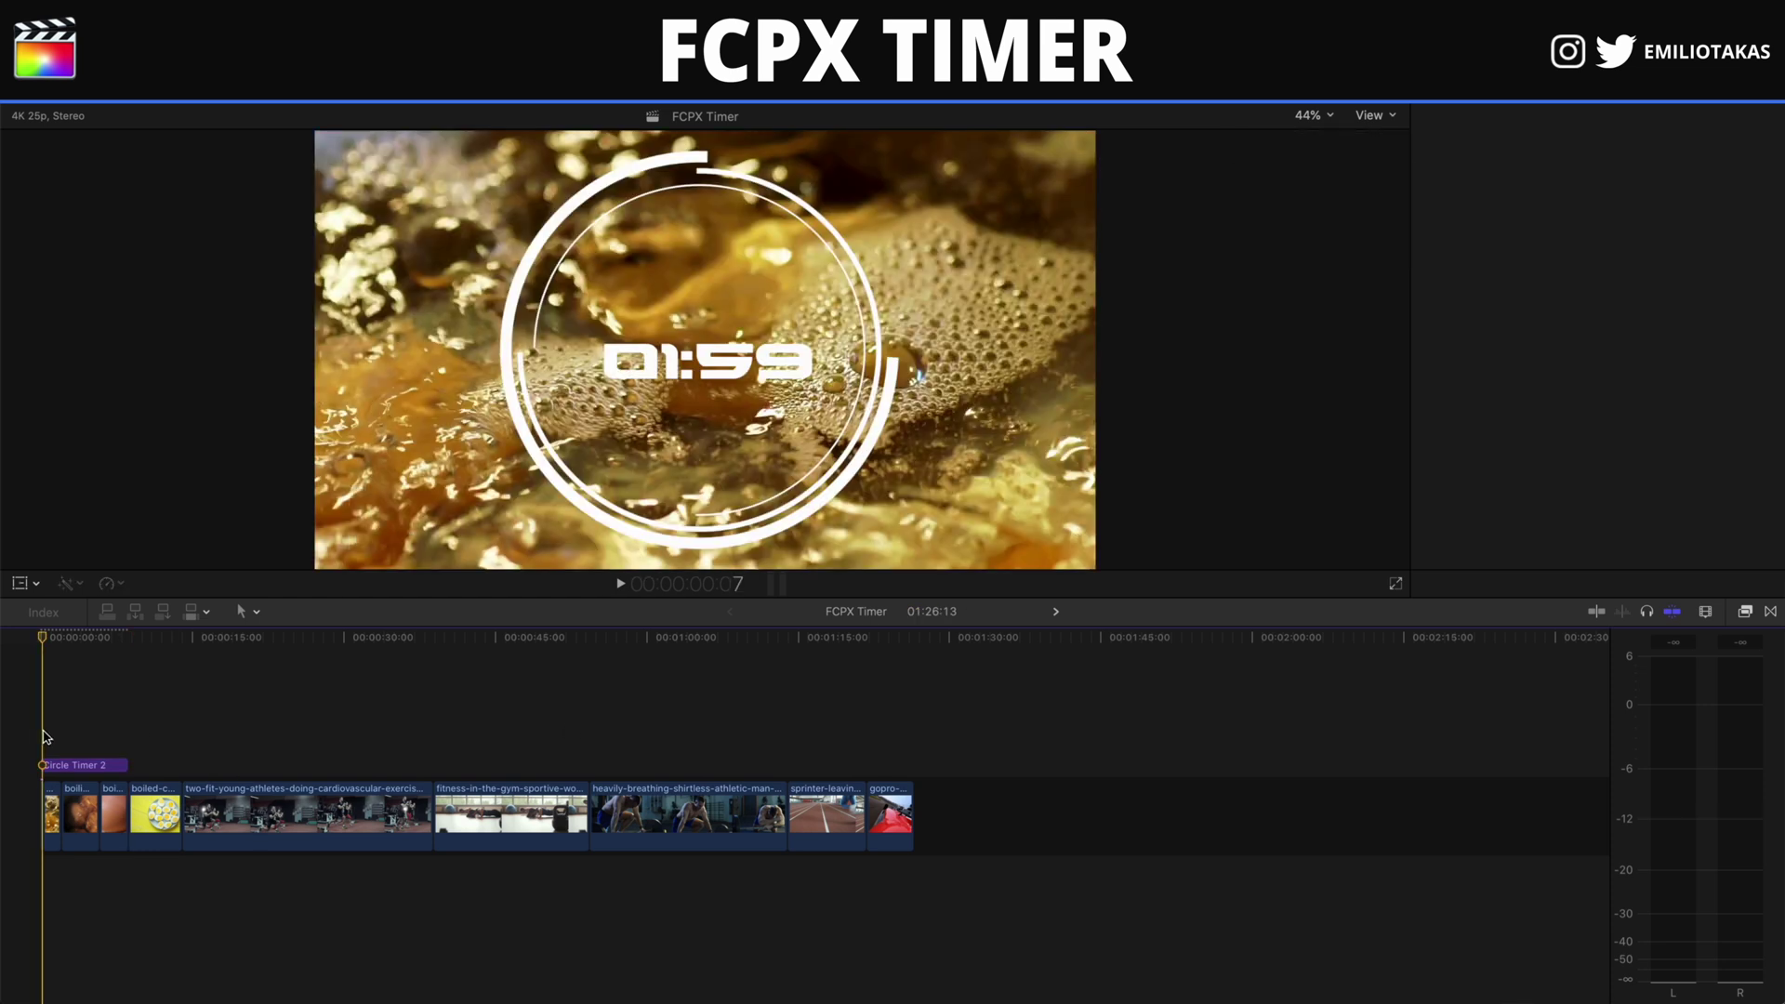
# Preview the animated timer, then try and undo an Angle Of View change
pyautogui.press('space')
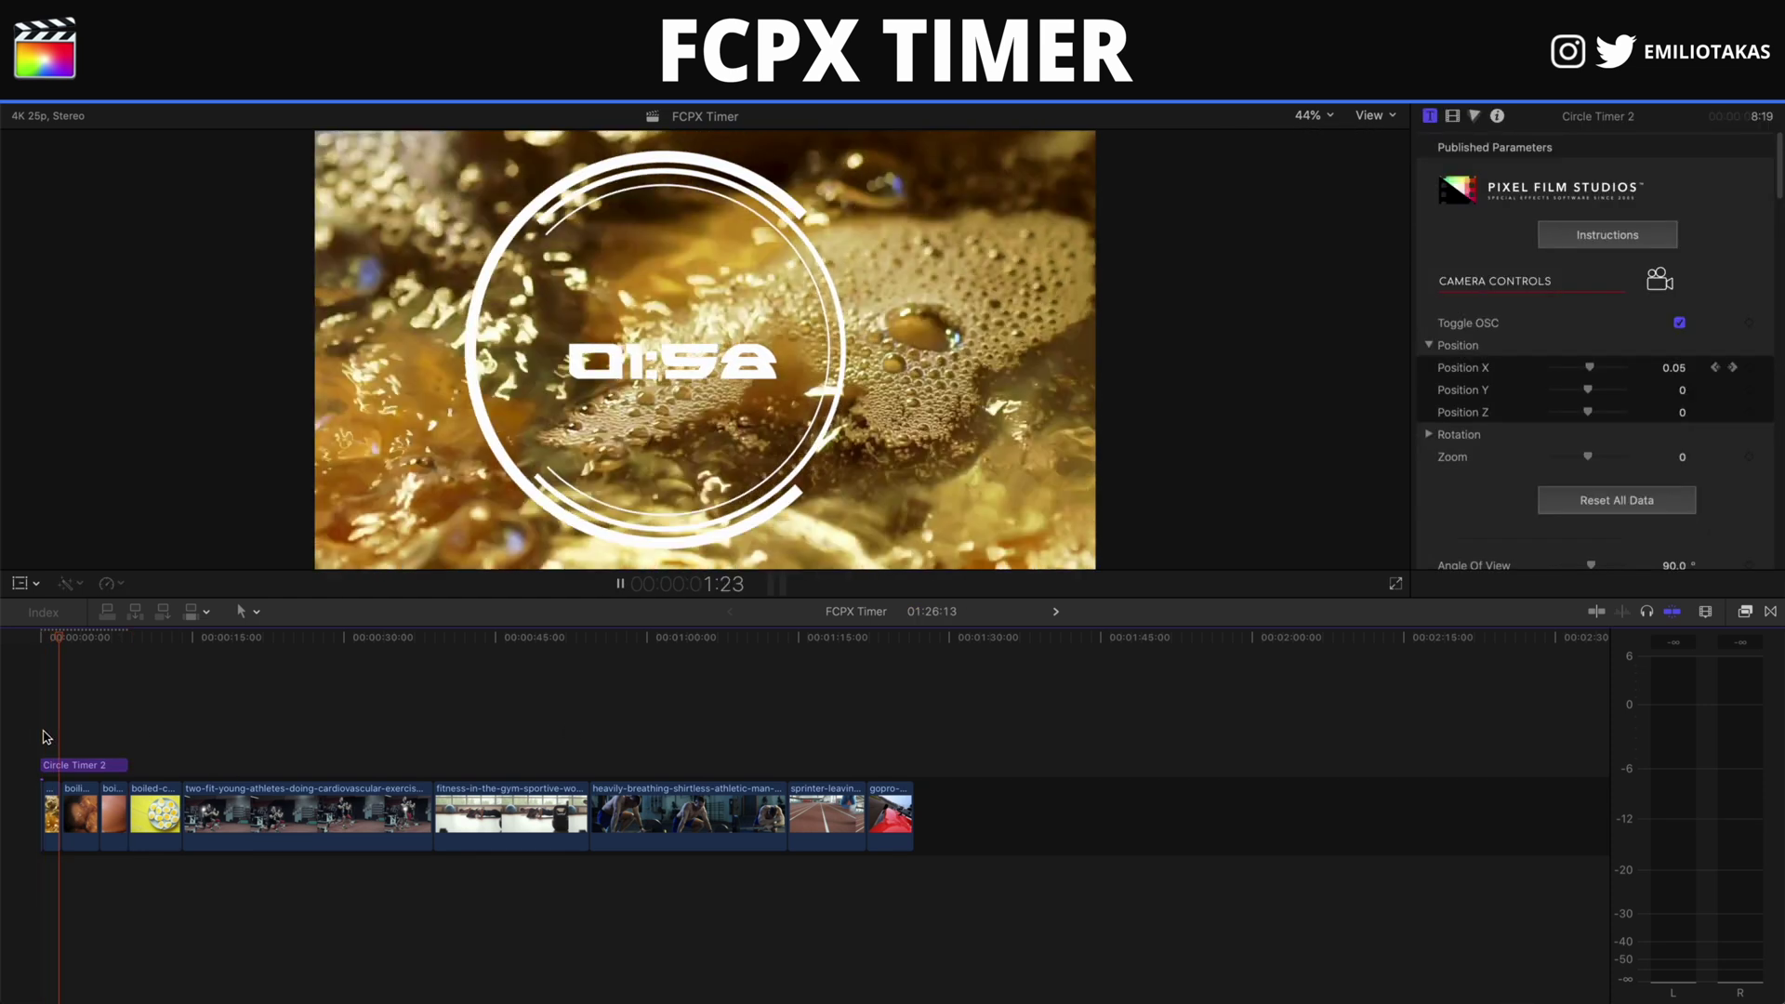
pyautogui.click(103, 763)
pyautogui.click(90, 758)
pyautogui.scroll(-3, 1599, 385)
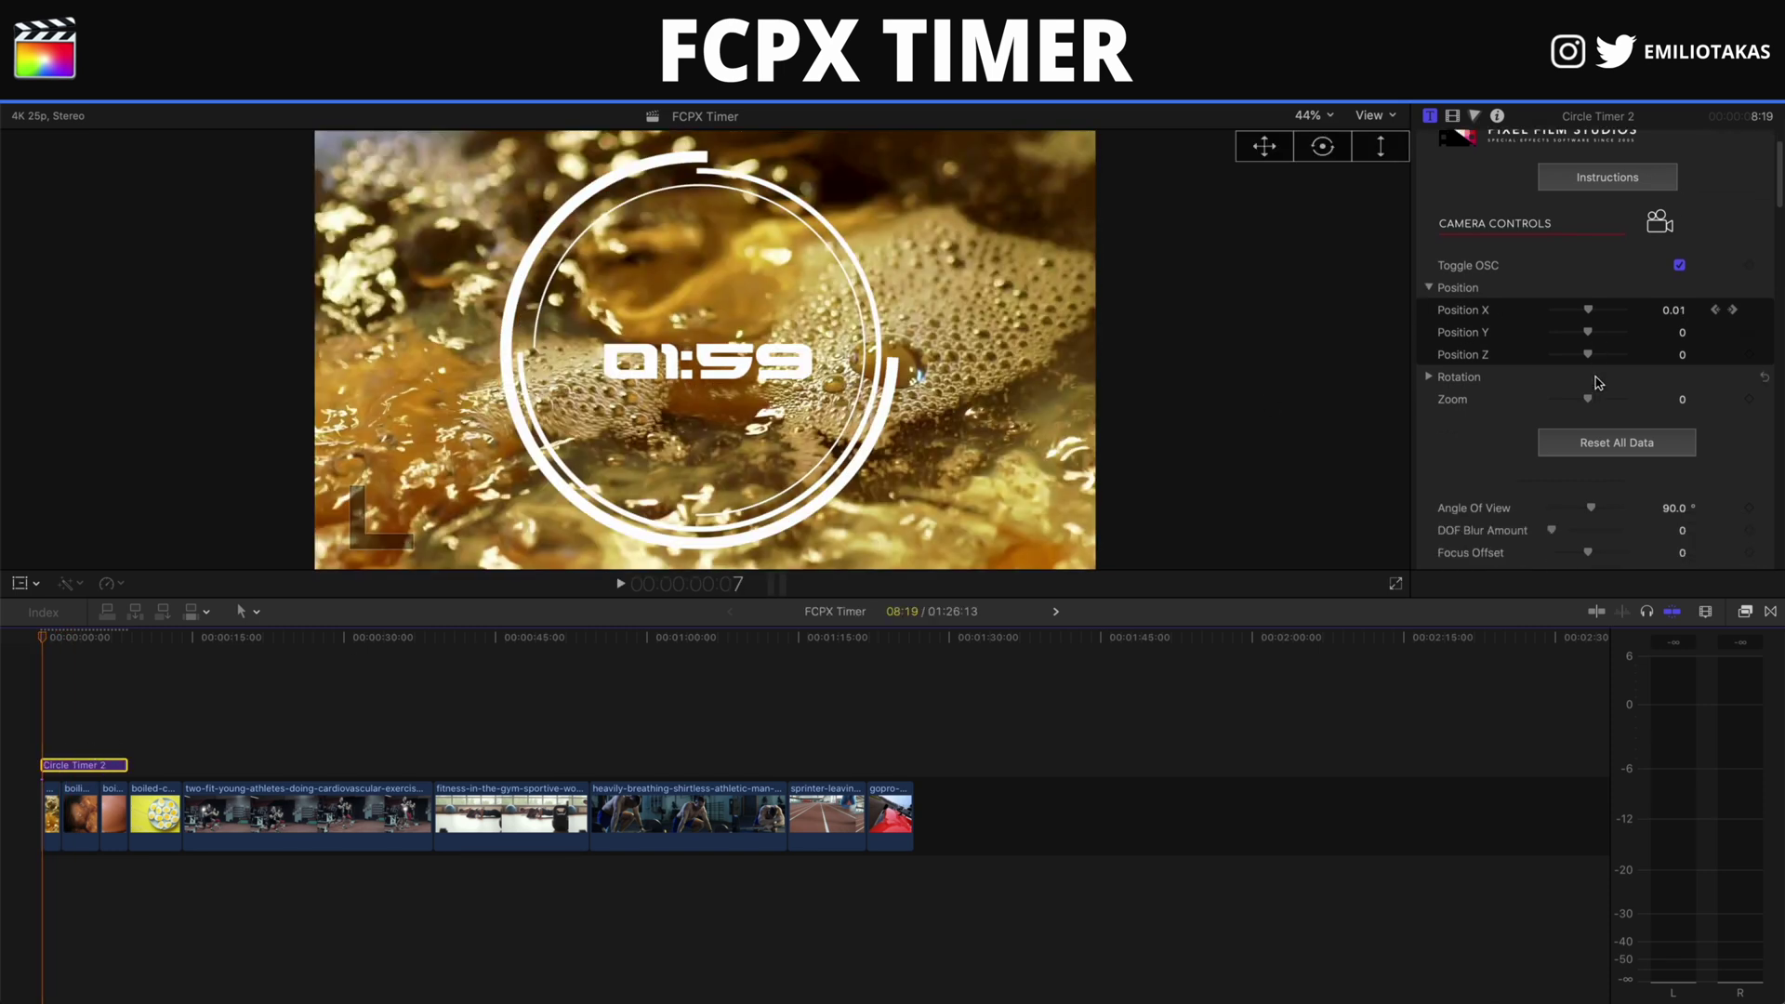
pyautogui.moveTo(1588, 477); pyautogui.dragTo(1607, 477)
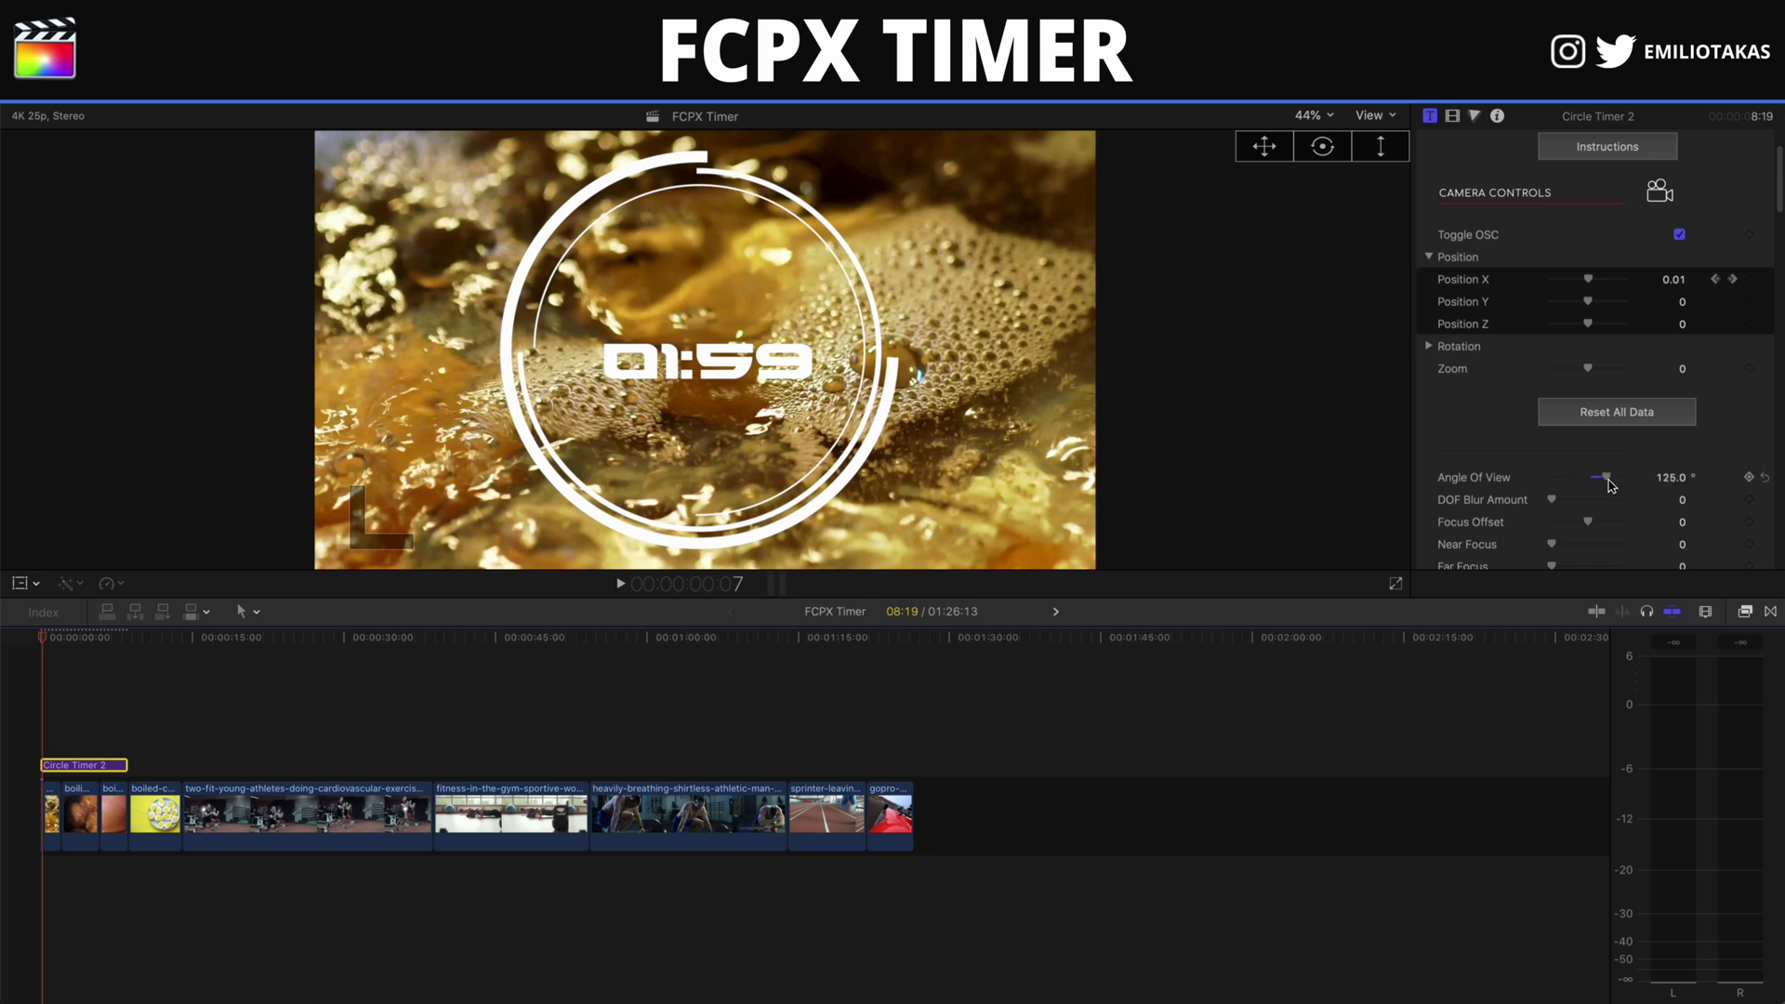
pyautogui.press('super+z')
# Set the DOF Blur Amount to 42, leaving Focus Offset and Near Focus at 0
pyautogui.scroll(-1, 1621, 495)
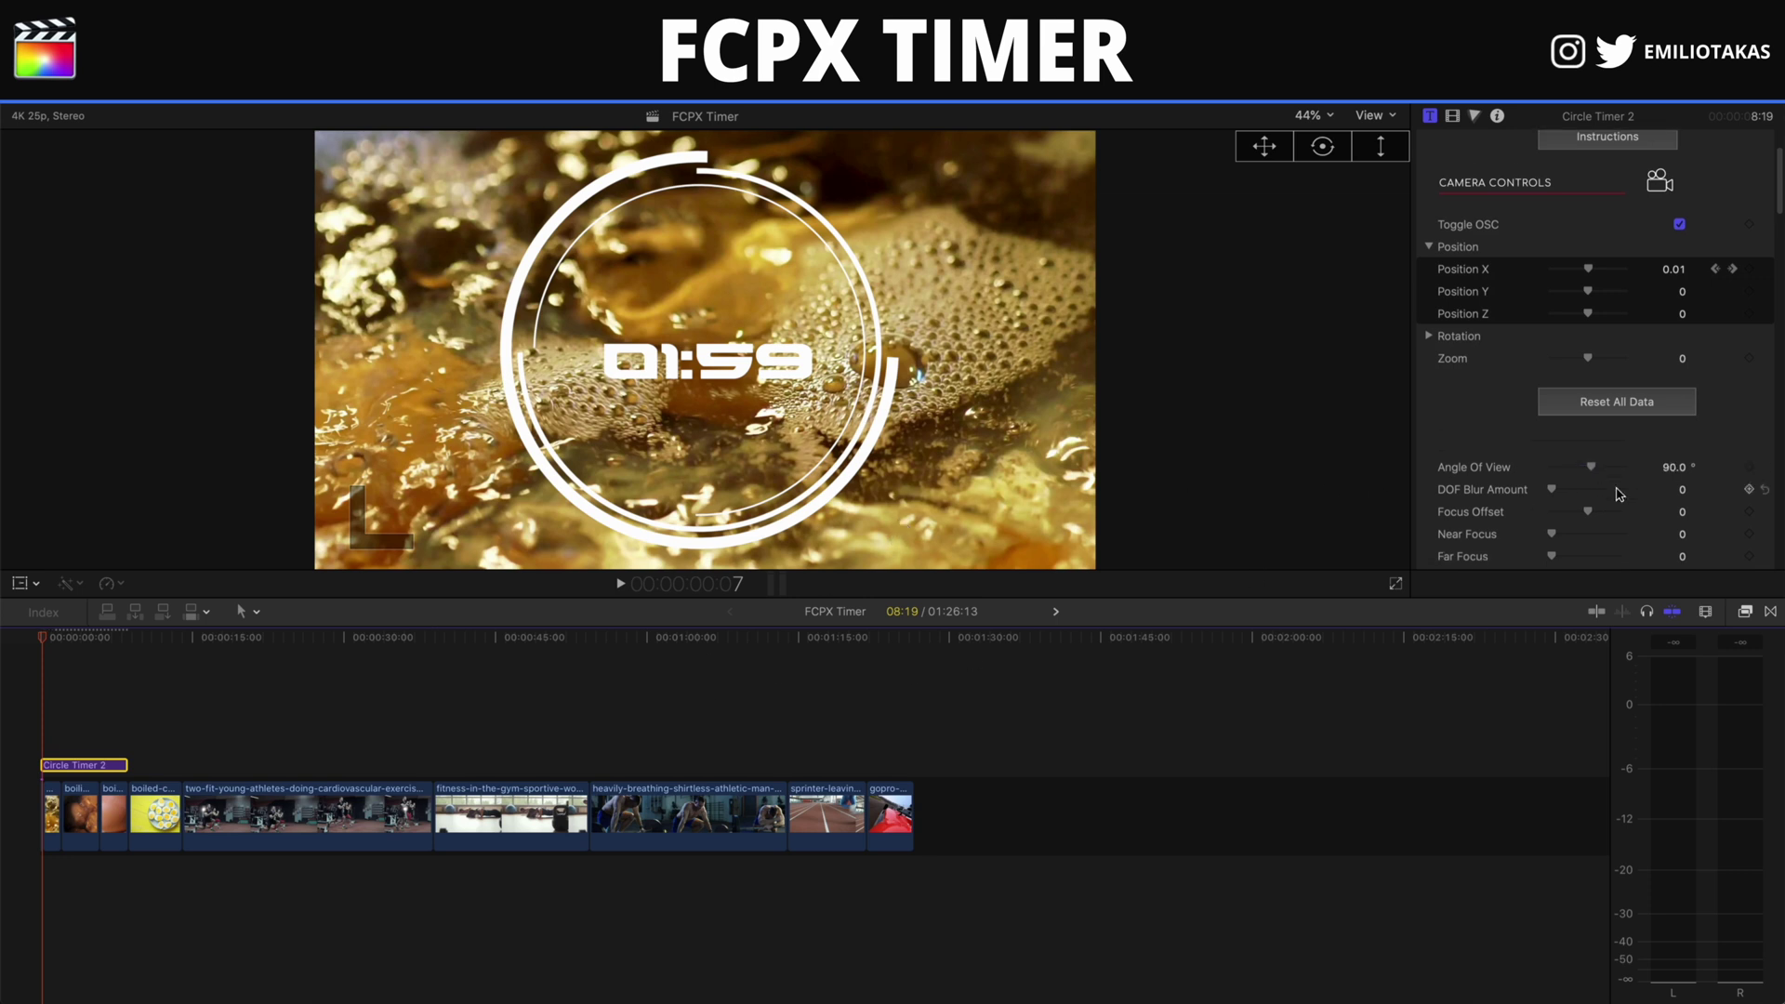
pyautogui.moveTo(1552, 469); pyautogui.dragTo(1565, 474)
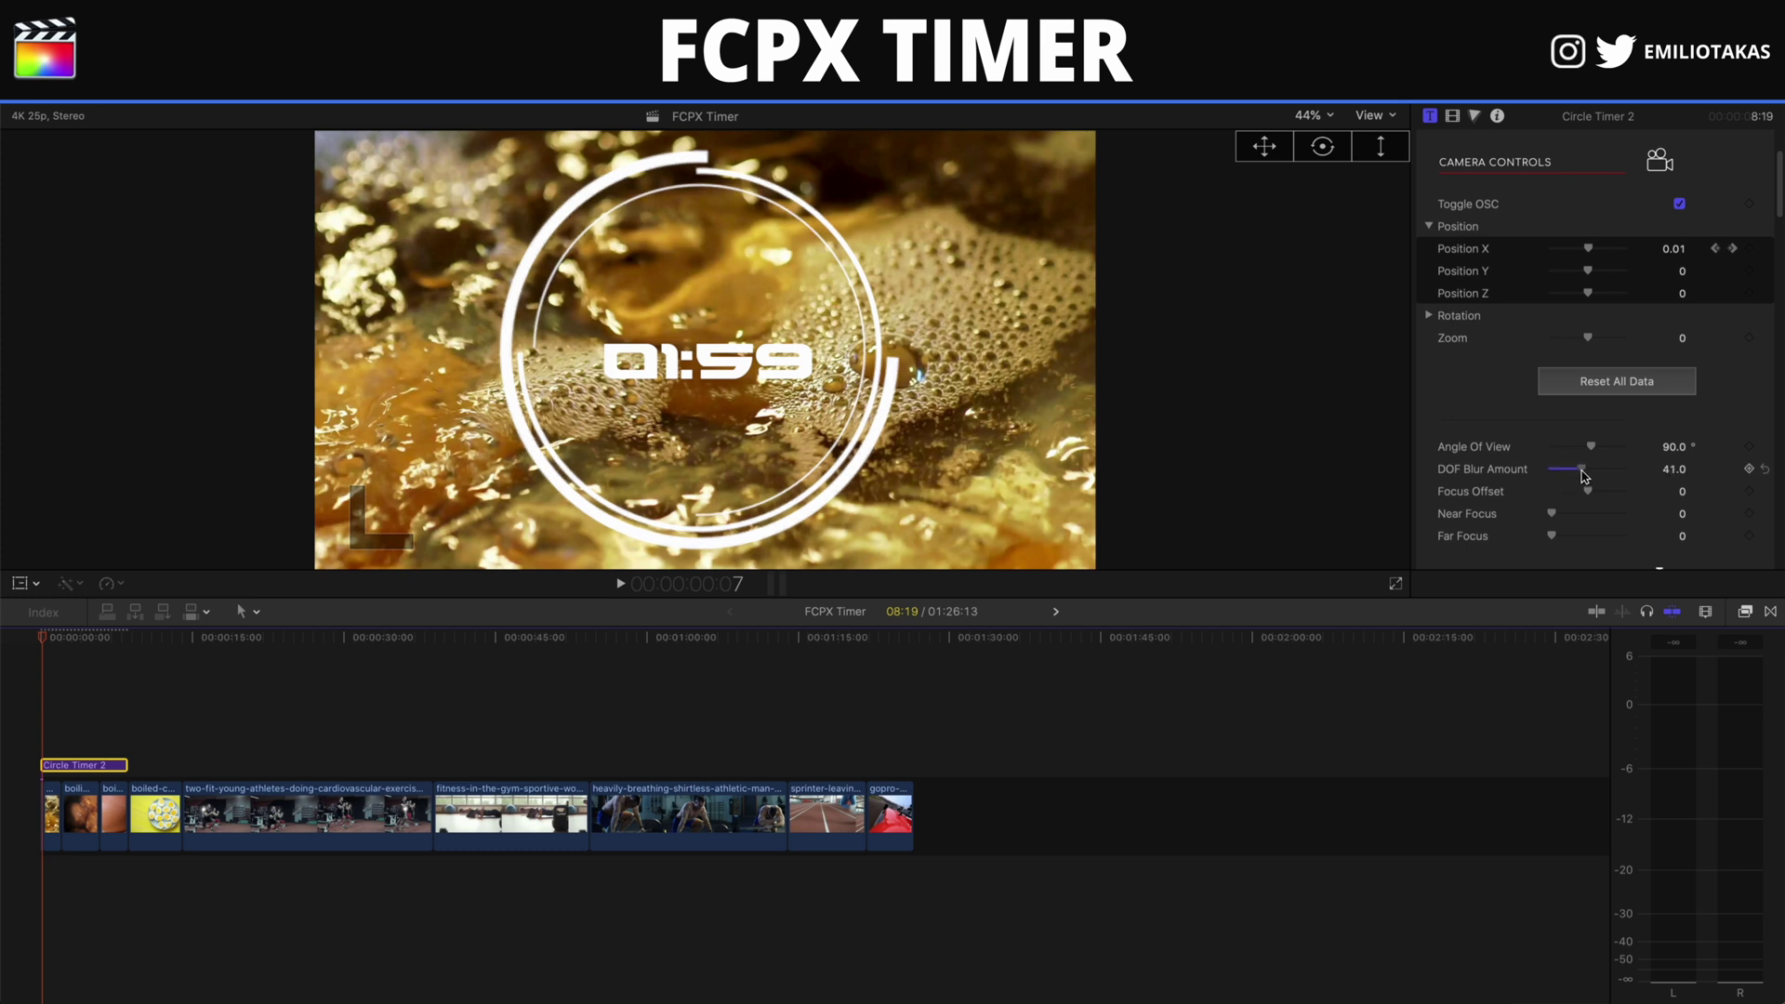
pyautogui.press('super+z')
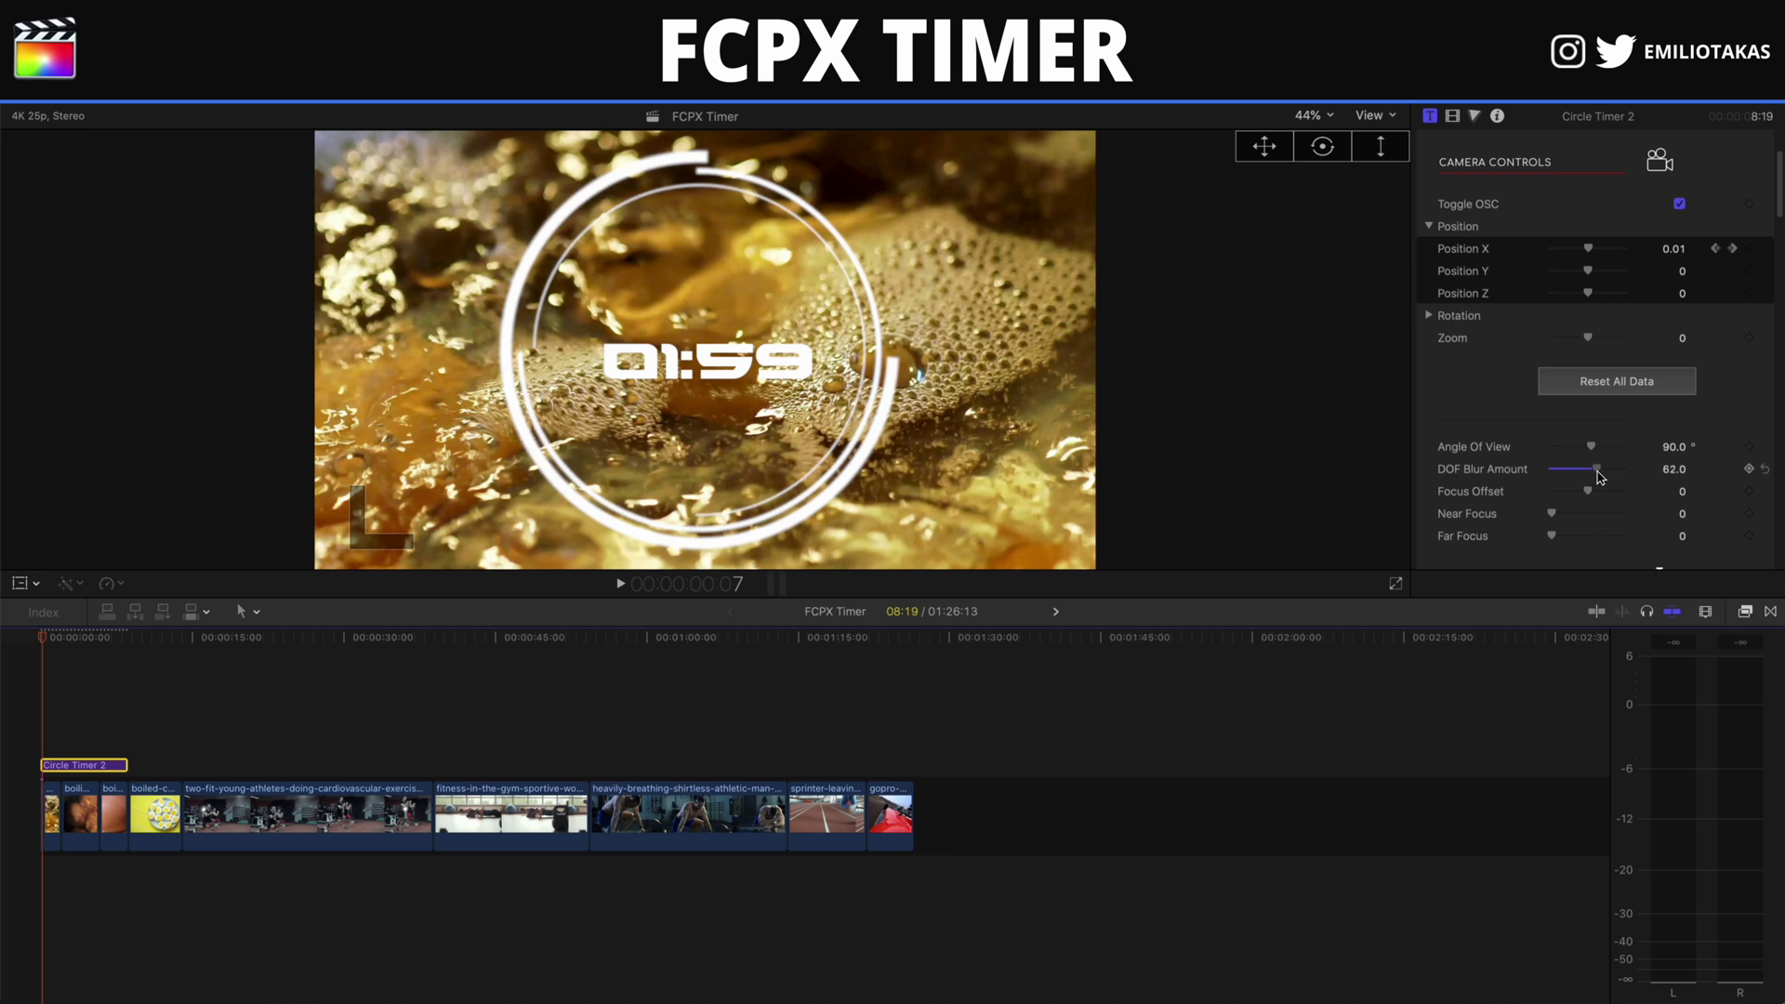
pyautogui.moveTo(1603, 478); pyautogui.dragTo(1577, 481)
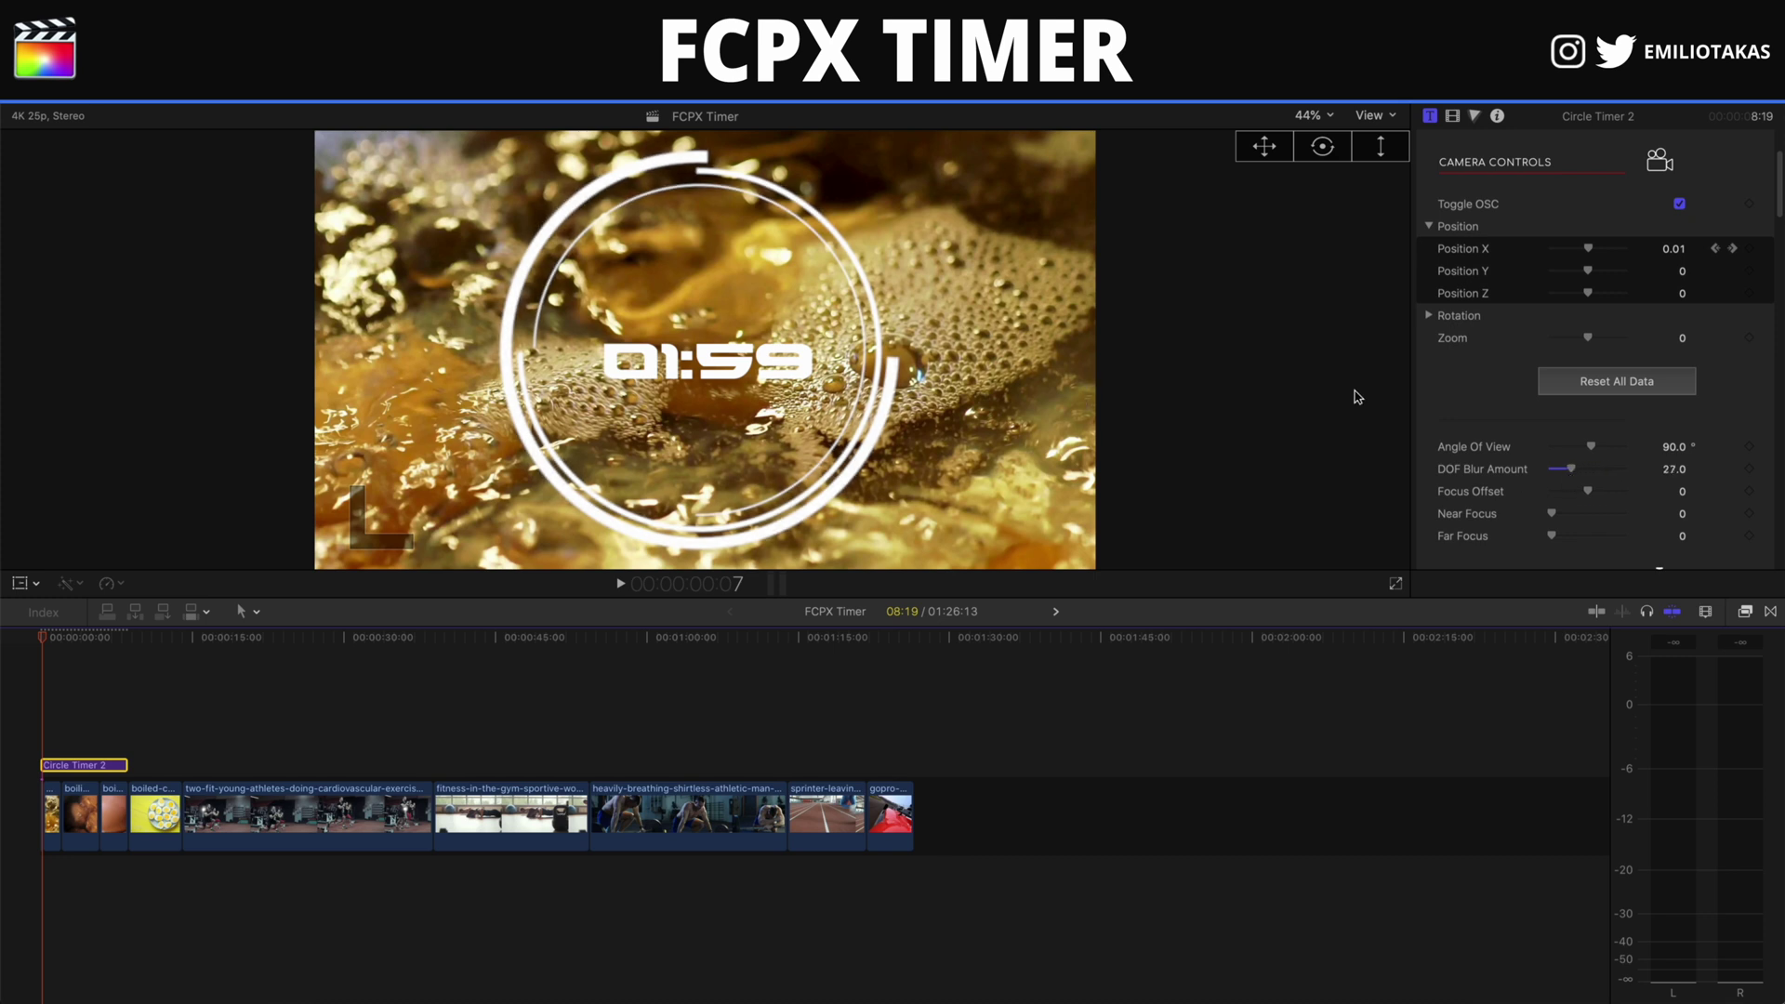
pyautogui.moveTo(1605, 493); pyautogui.dragTo(1558, 530)
pyautogui.scroll(-1, 1562, 539)
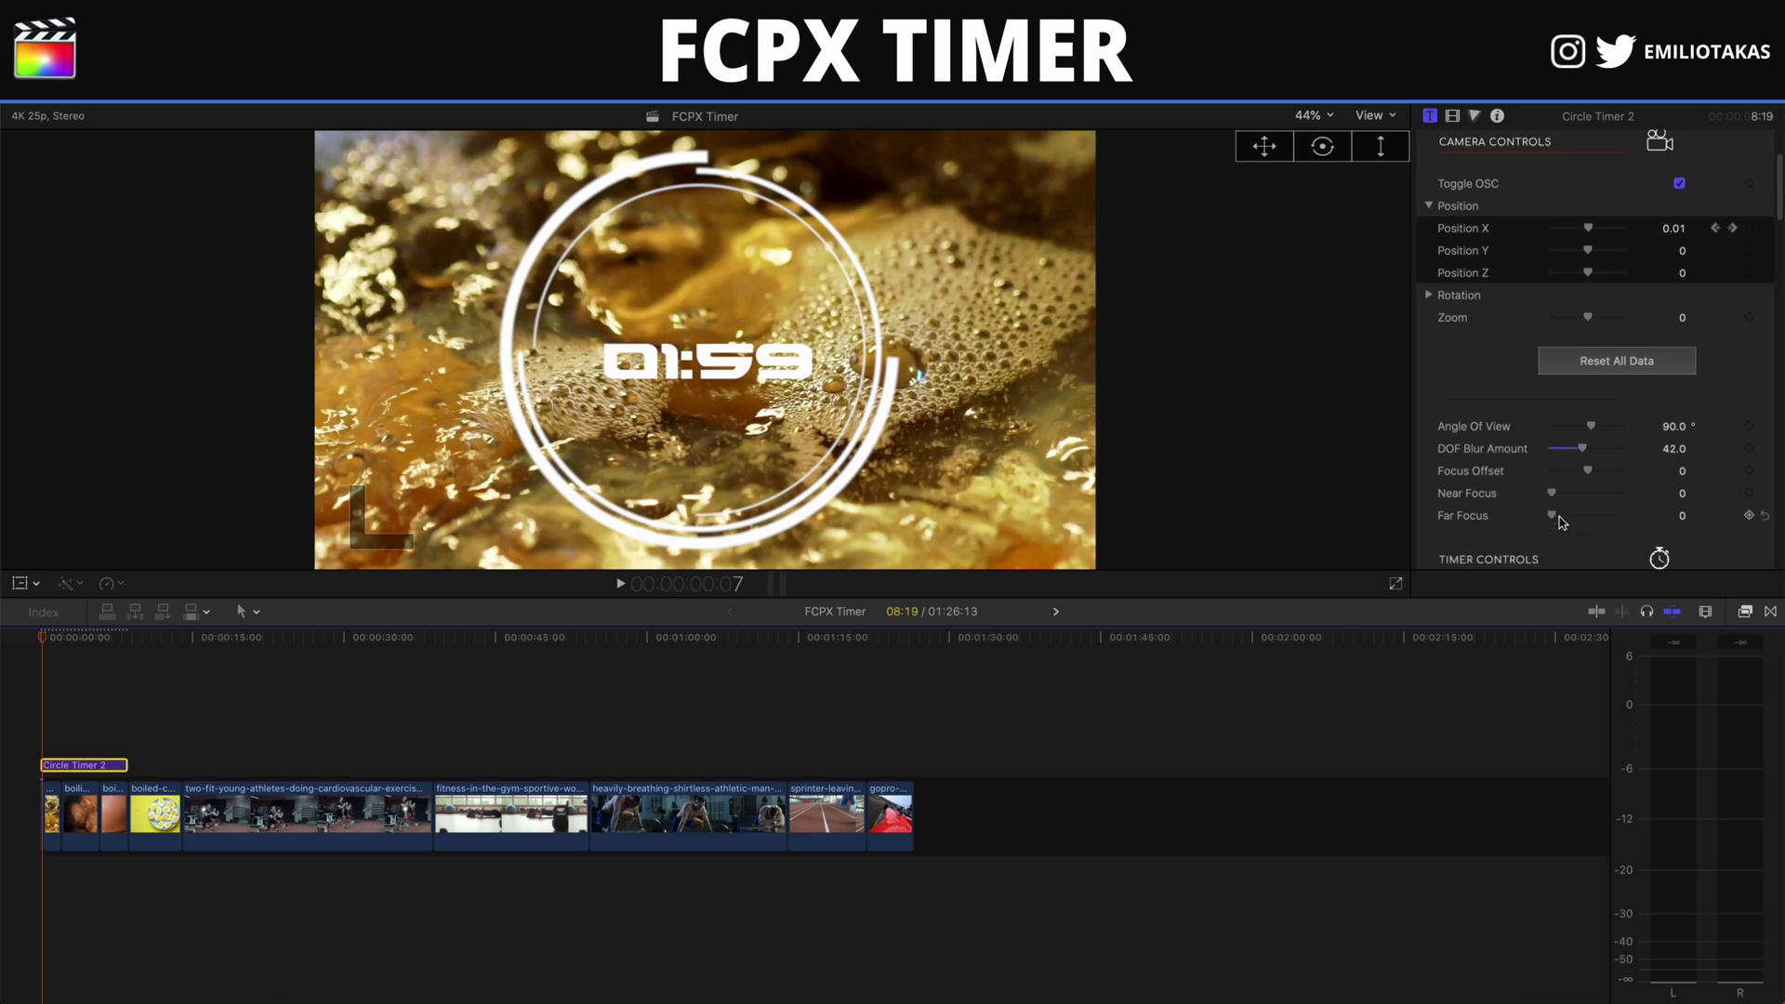
pyautogui.scroll(-2, 1525, 462)
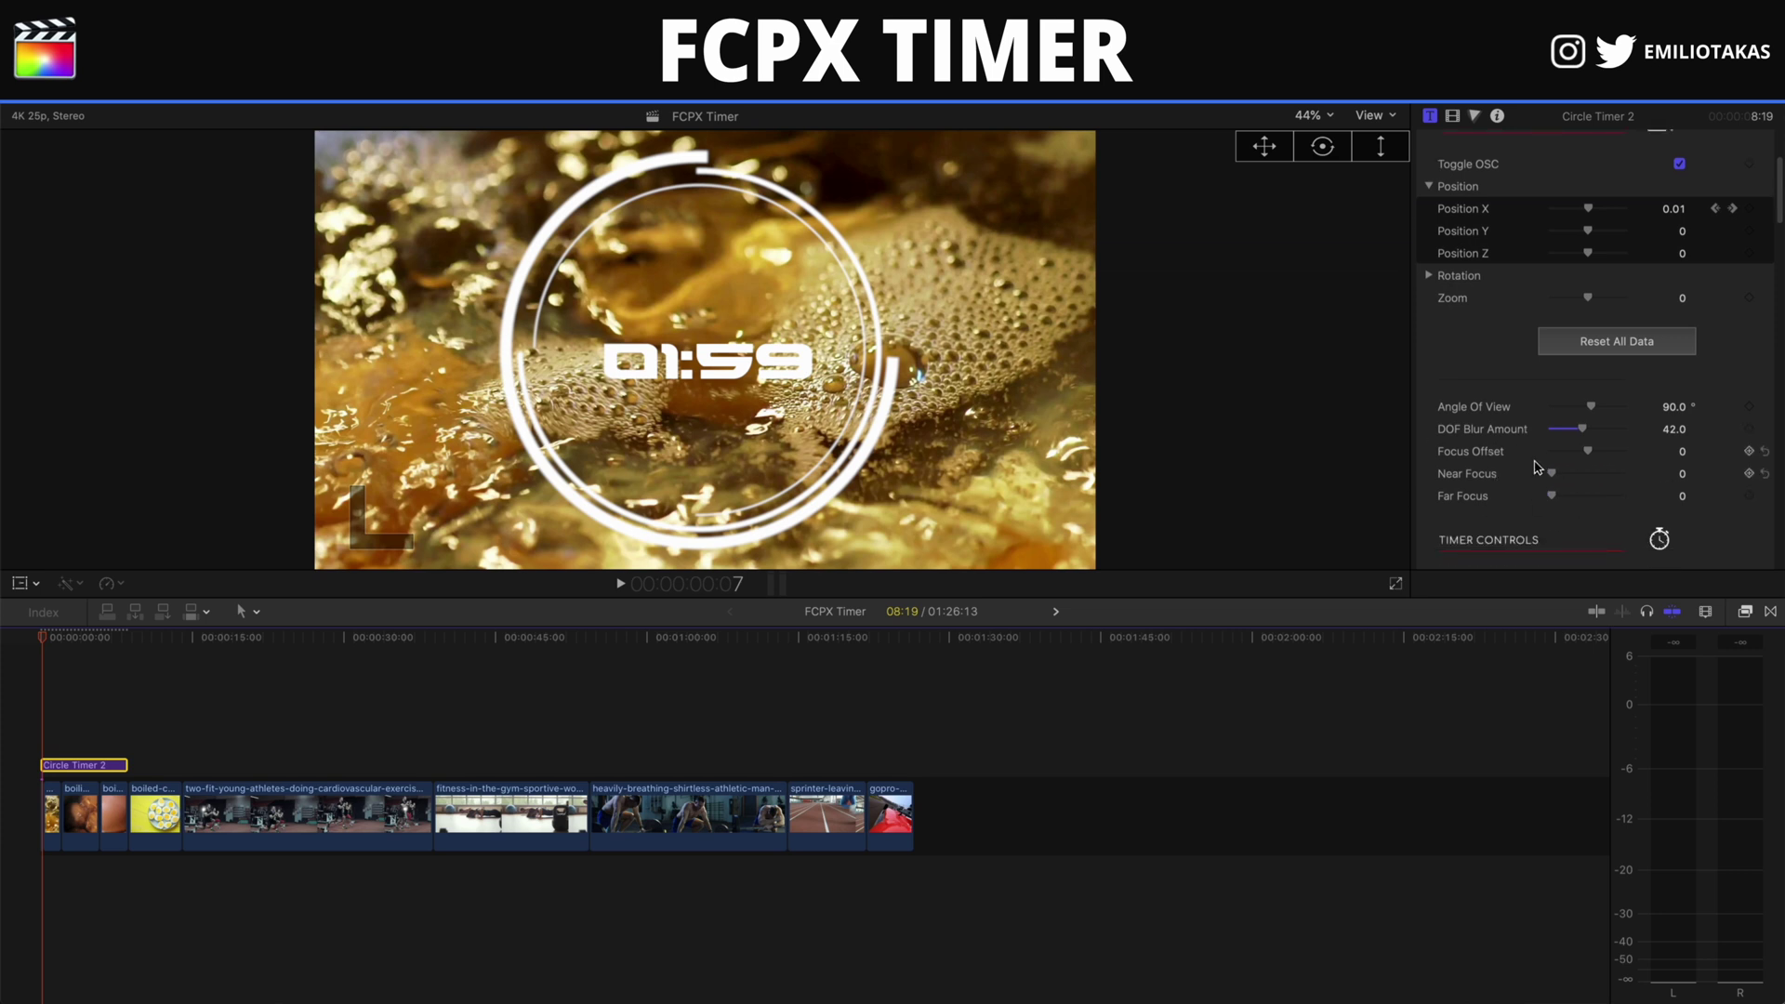
pyautogui.scroll(-5, 1539, 462)
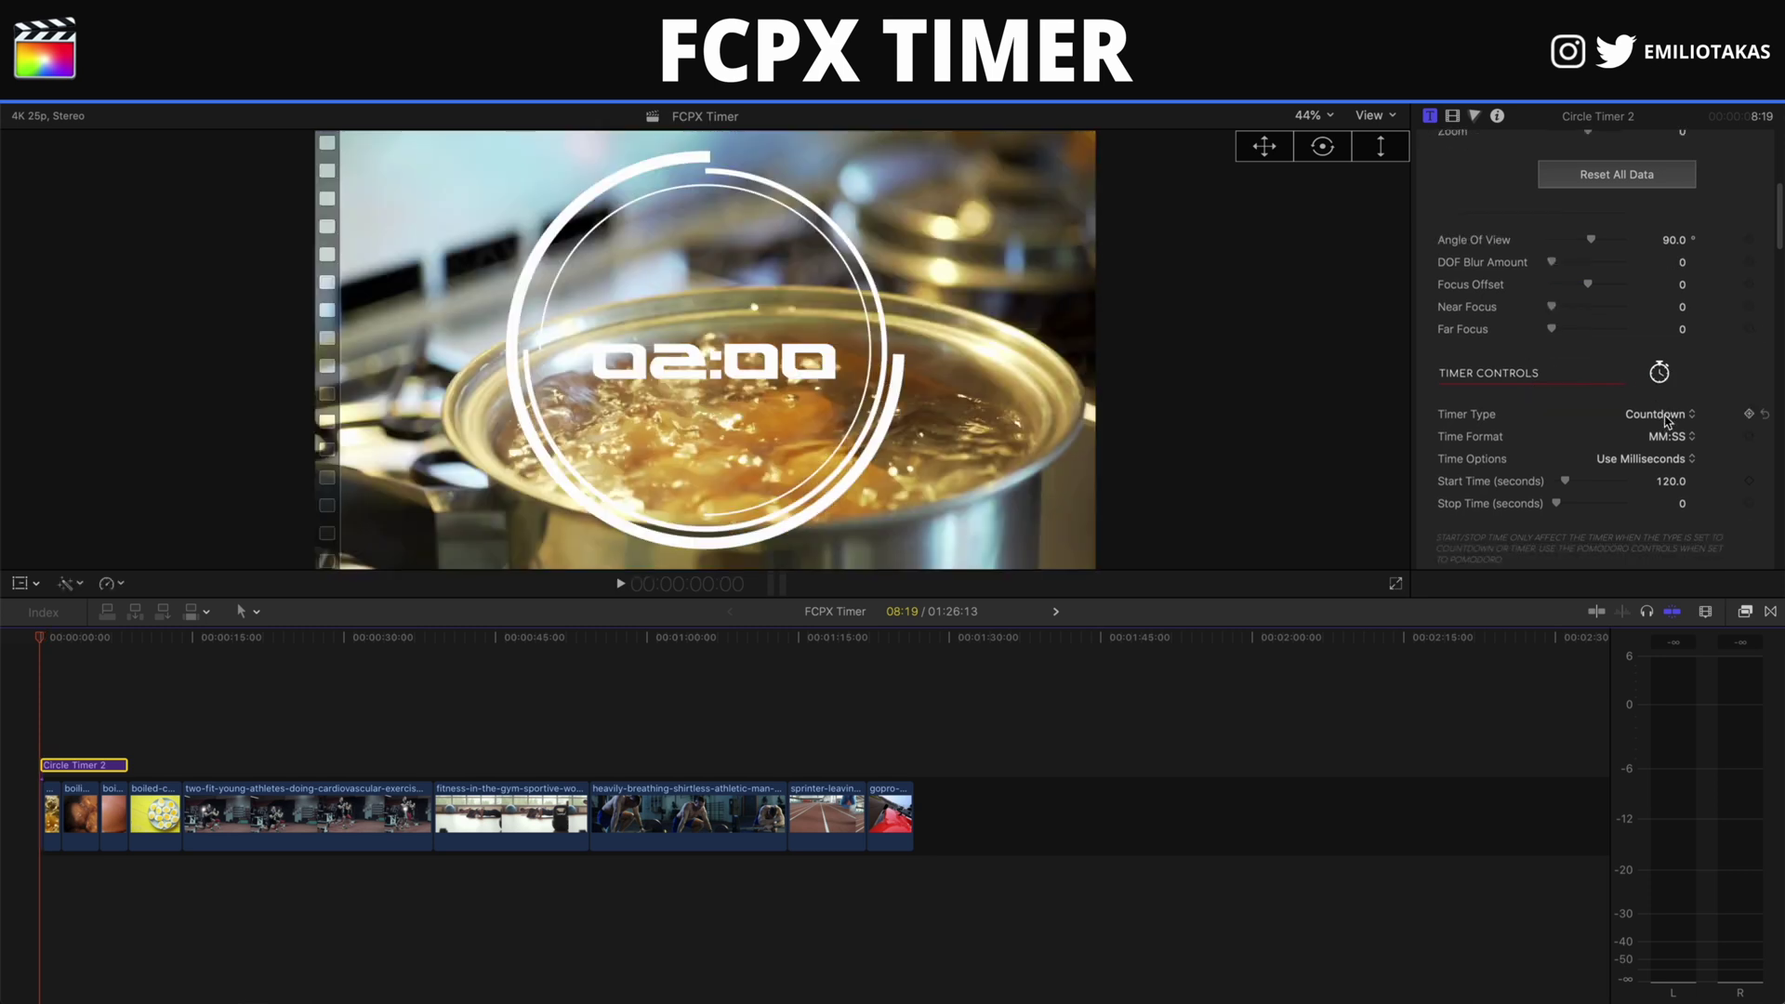
pyautogui.click(1667, 415)
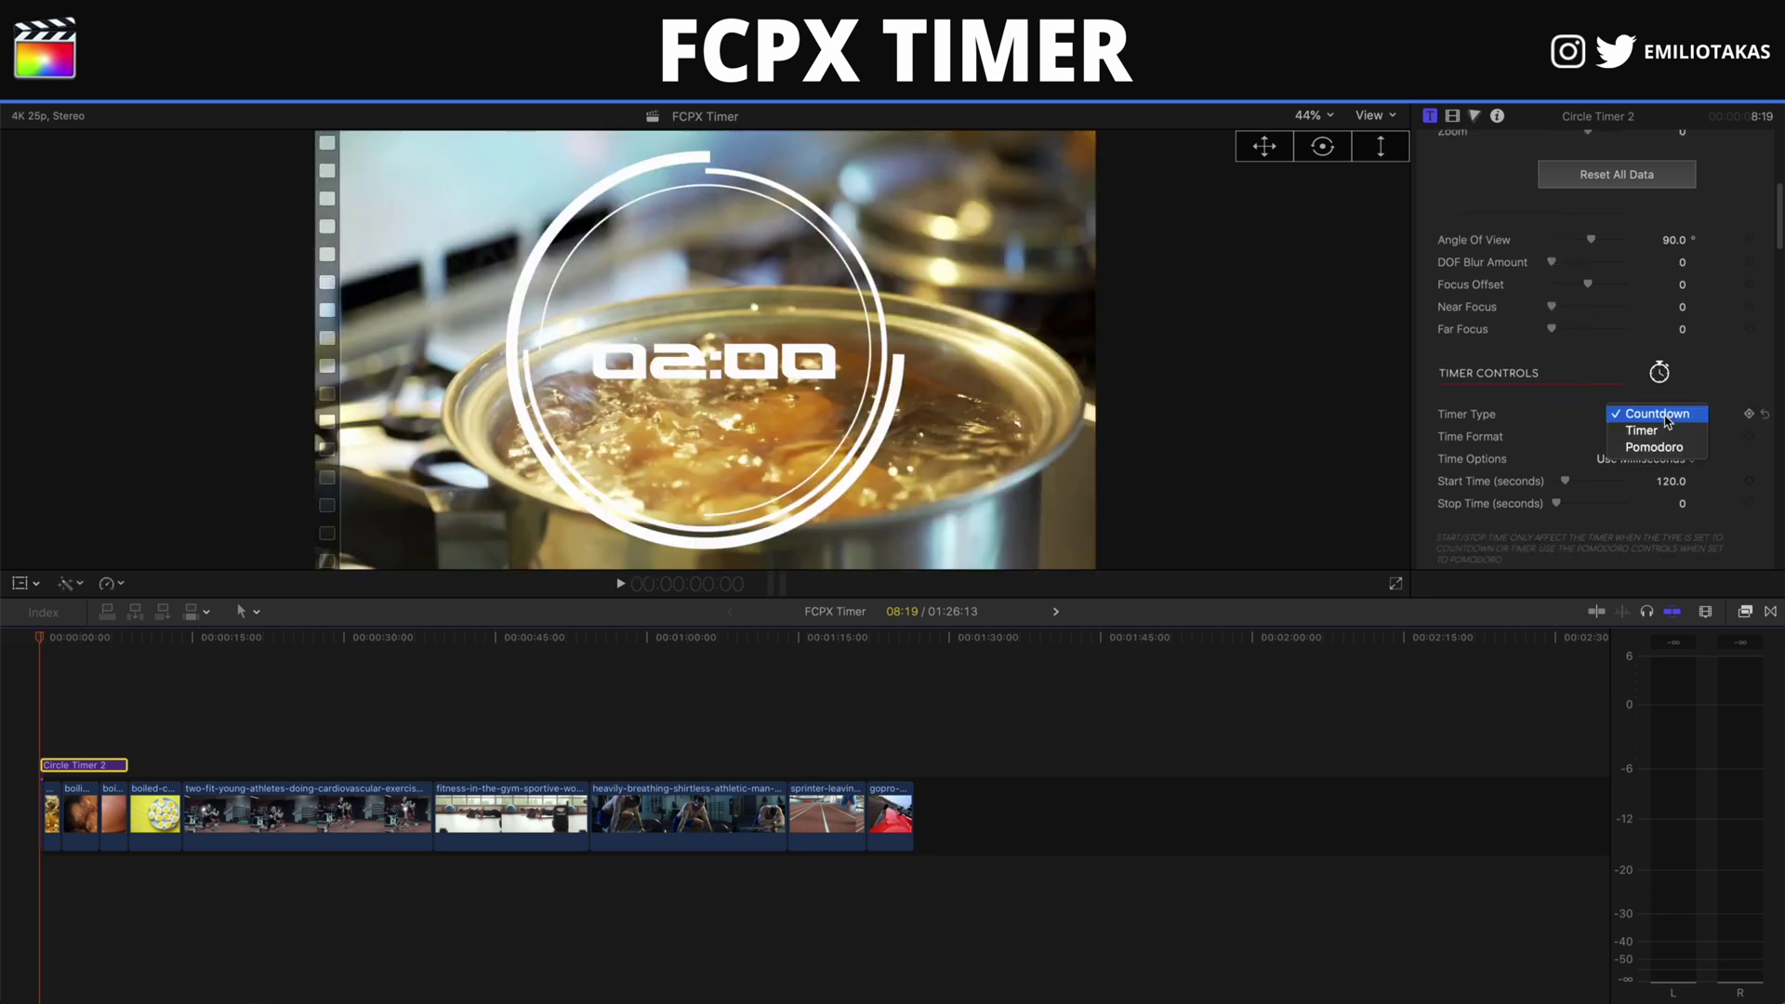
pyautogui.click(1670, 430)
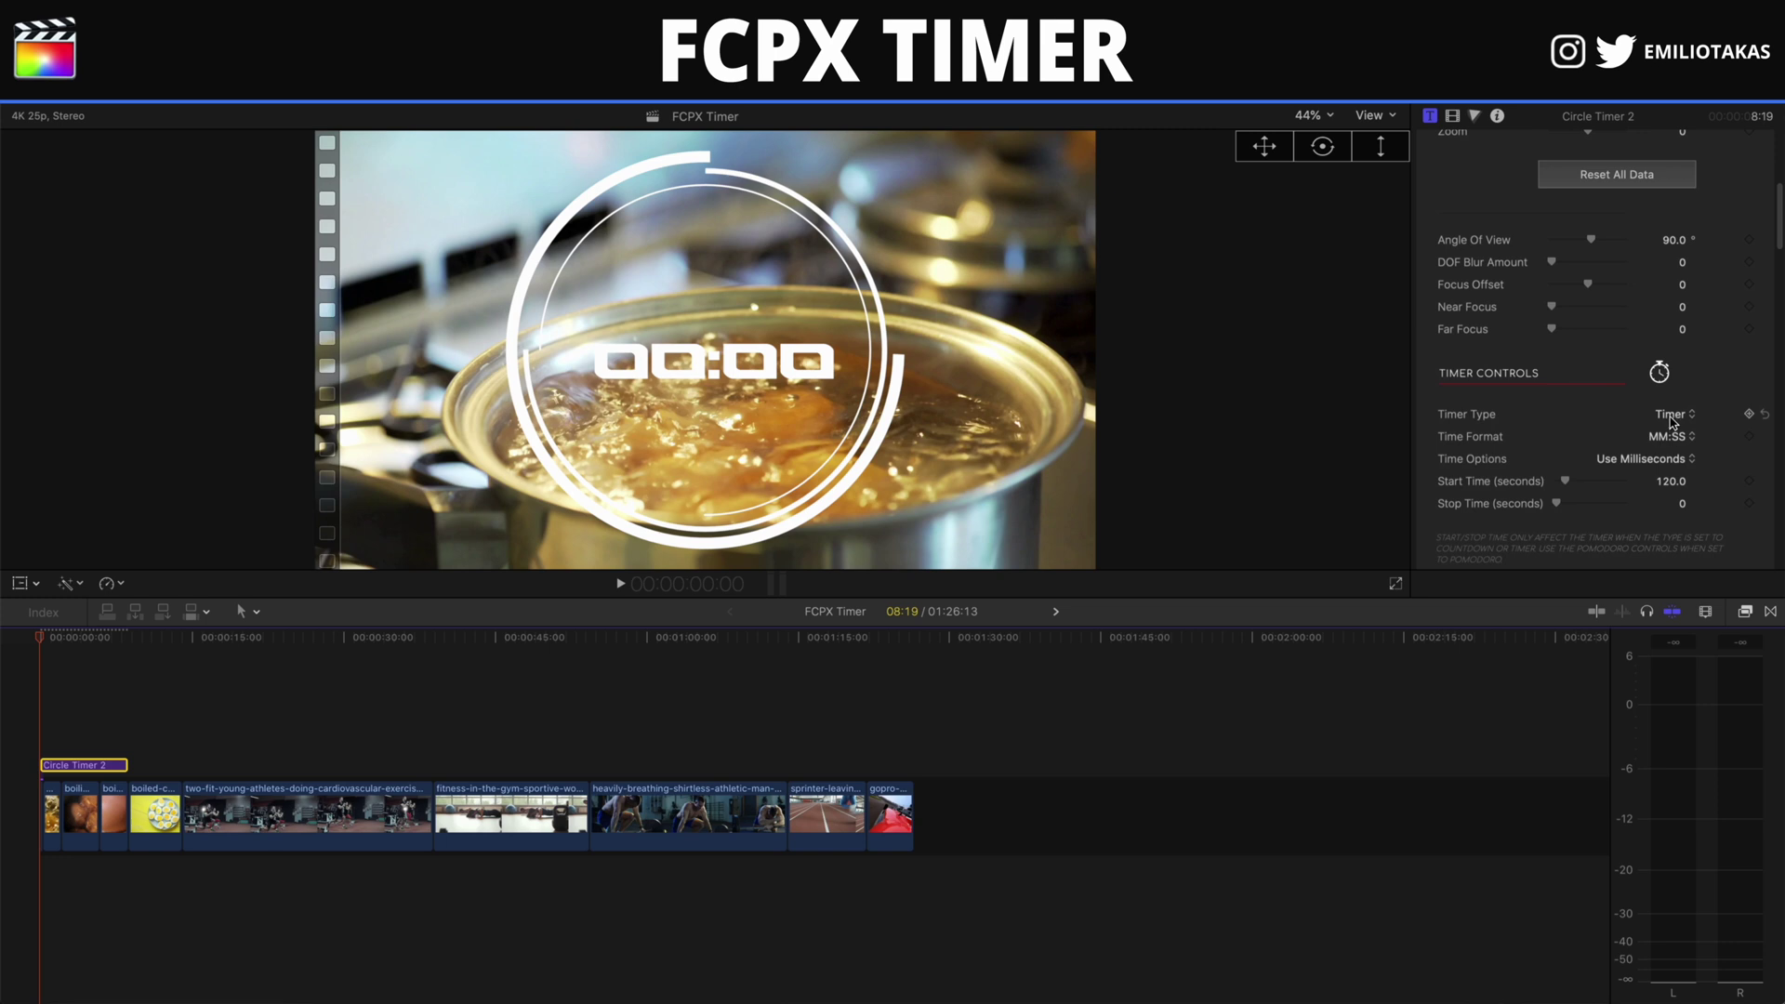
pyautogui.click(1671, 415)
pyautogui.click(1679, 435)
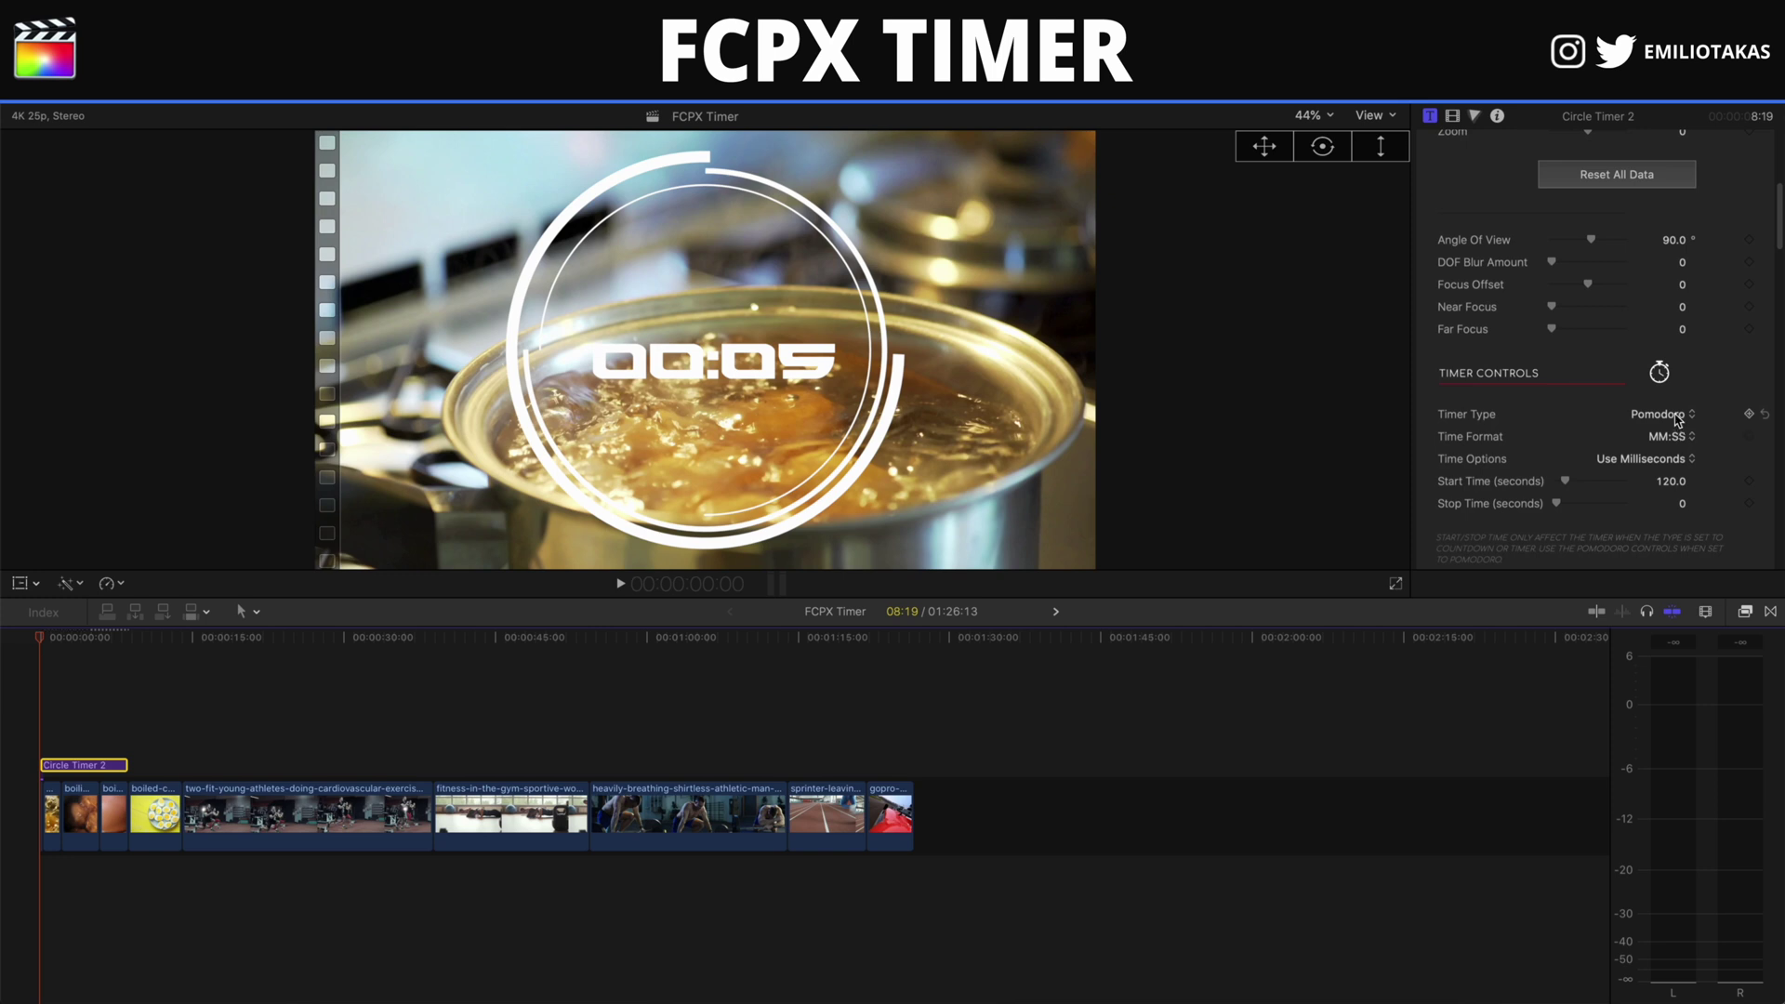
pyautogui.click(1678, 420)
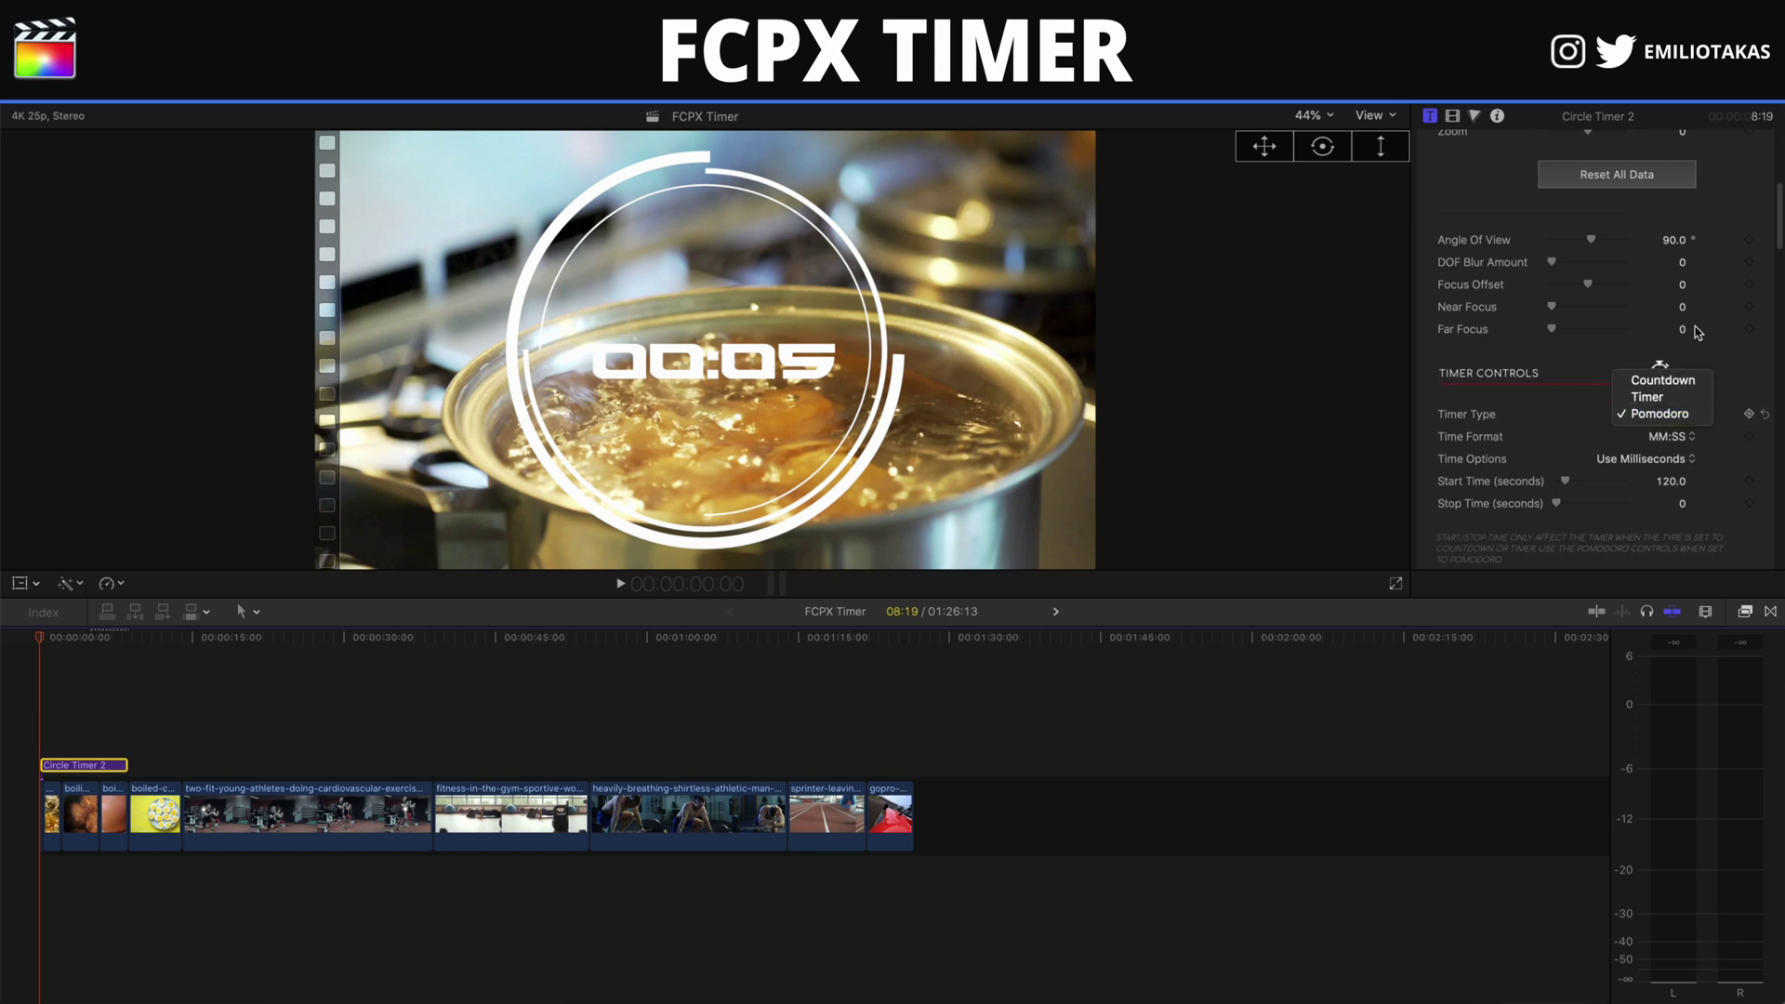
pyautogui.click(1686, 387)
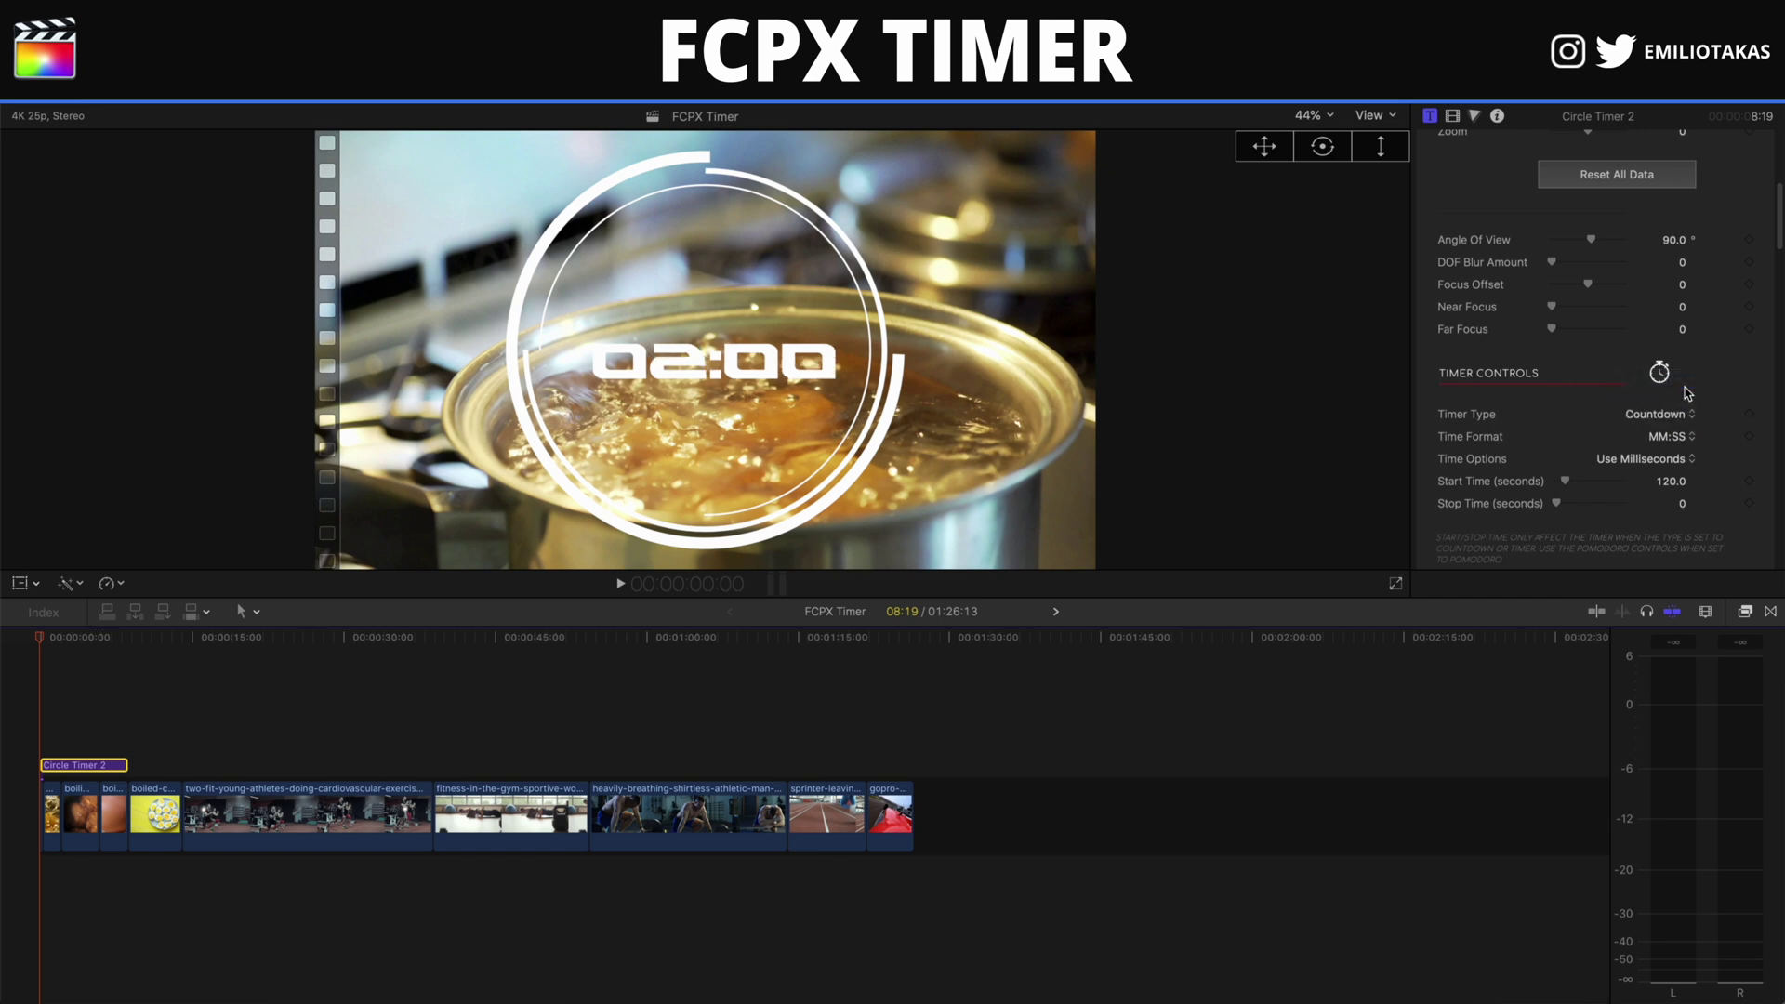
pyautogui.click(1665, 436)
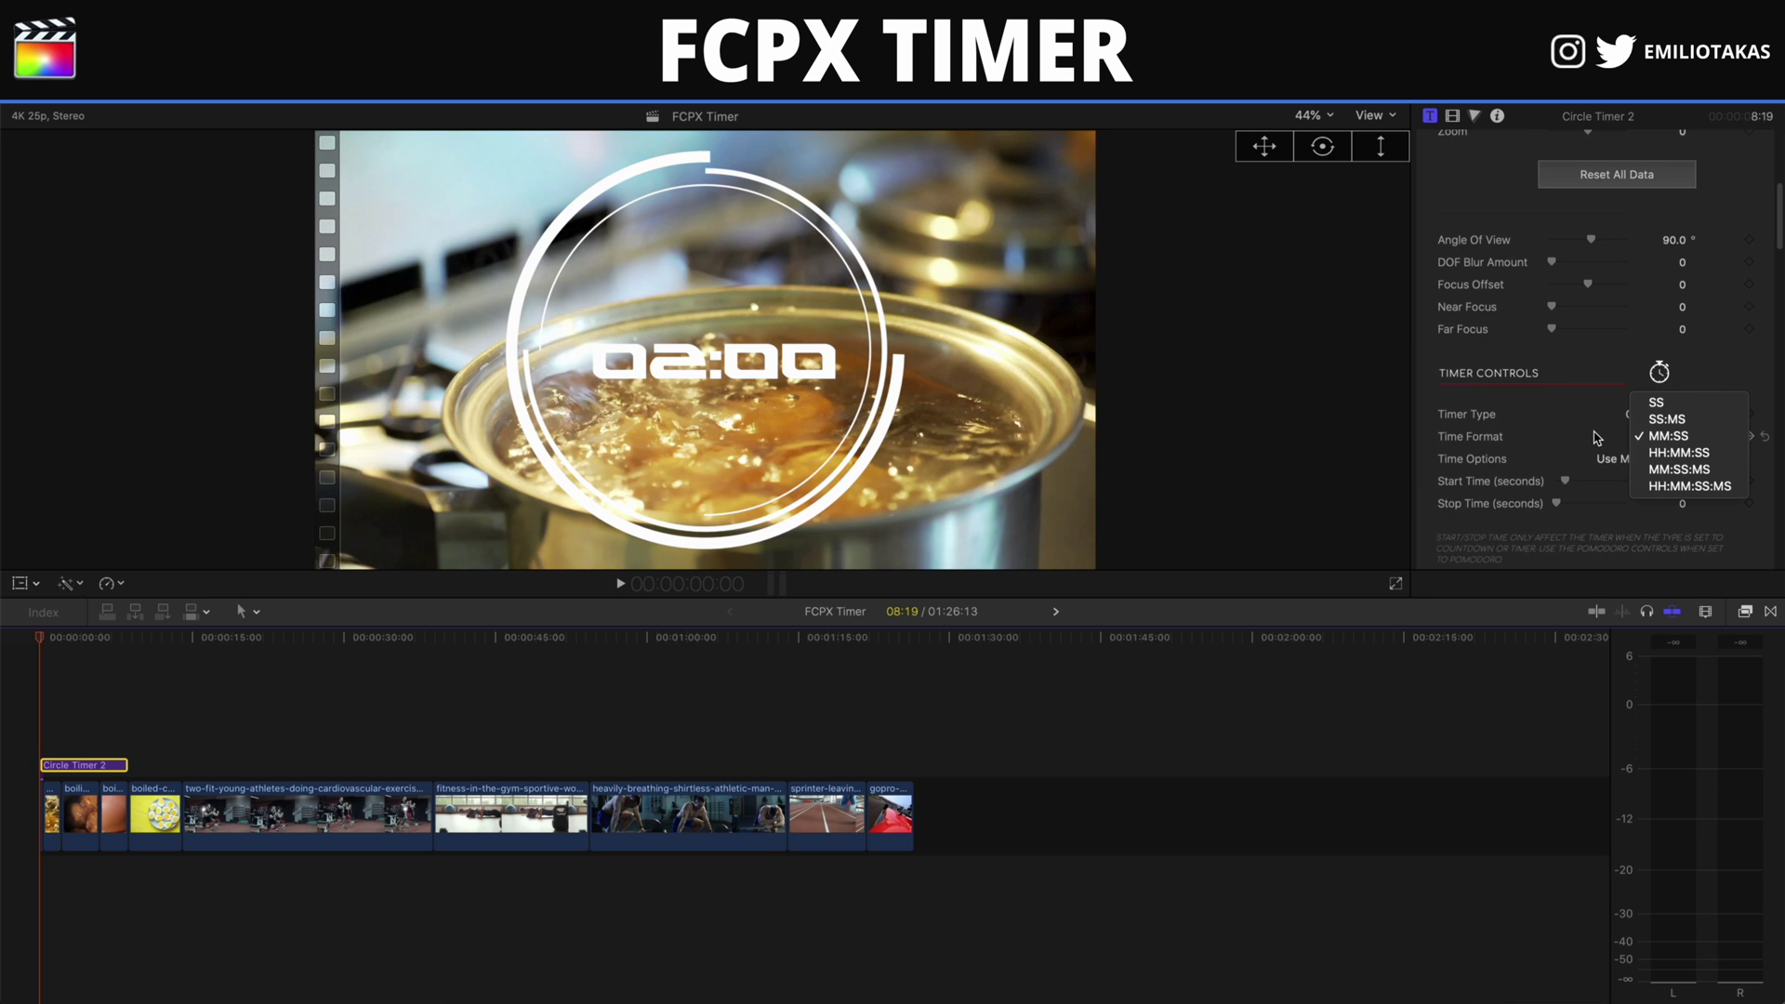
pyautogui.click(1685, 419)
pyautogui.click(1685, 436)
pyautogui.click(1682, 453)
pyautogui.click(1683, 436)
pyautogui.click(1683, 453)
pyautogui.click(1679, 436)
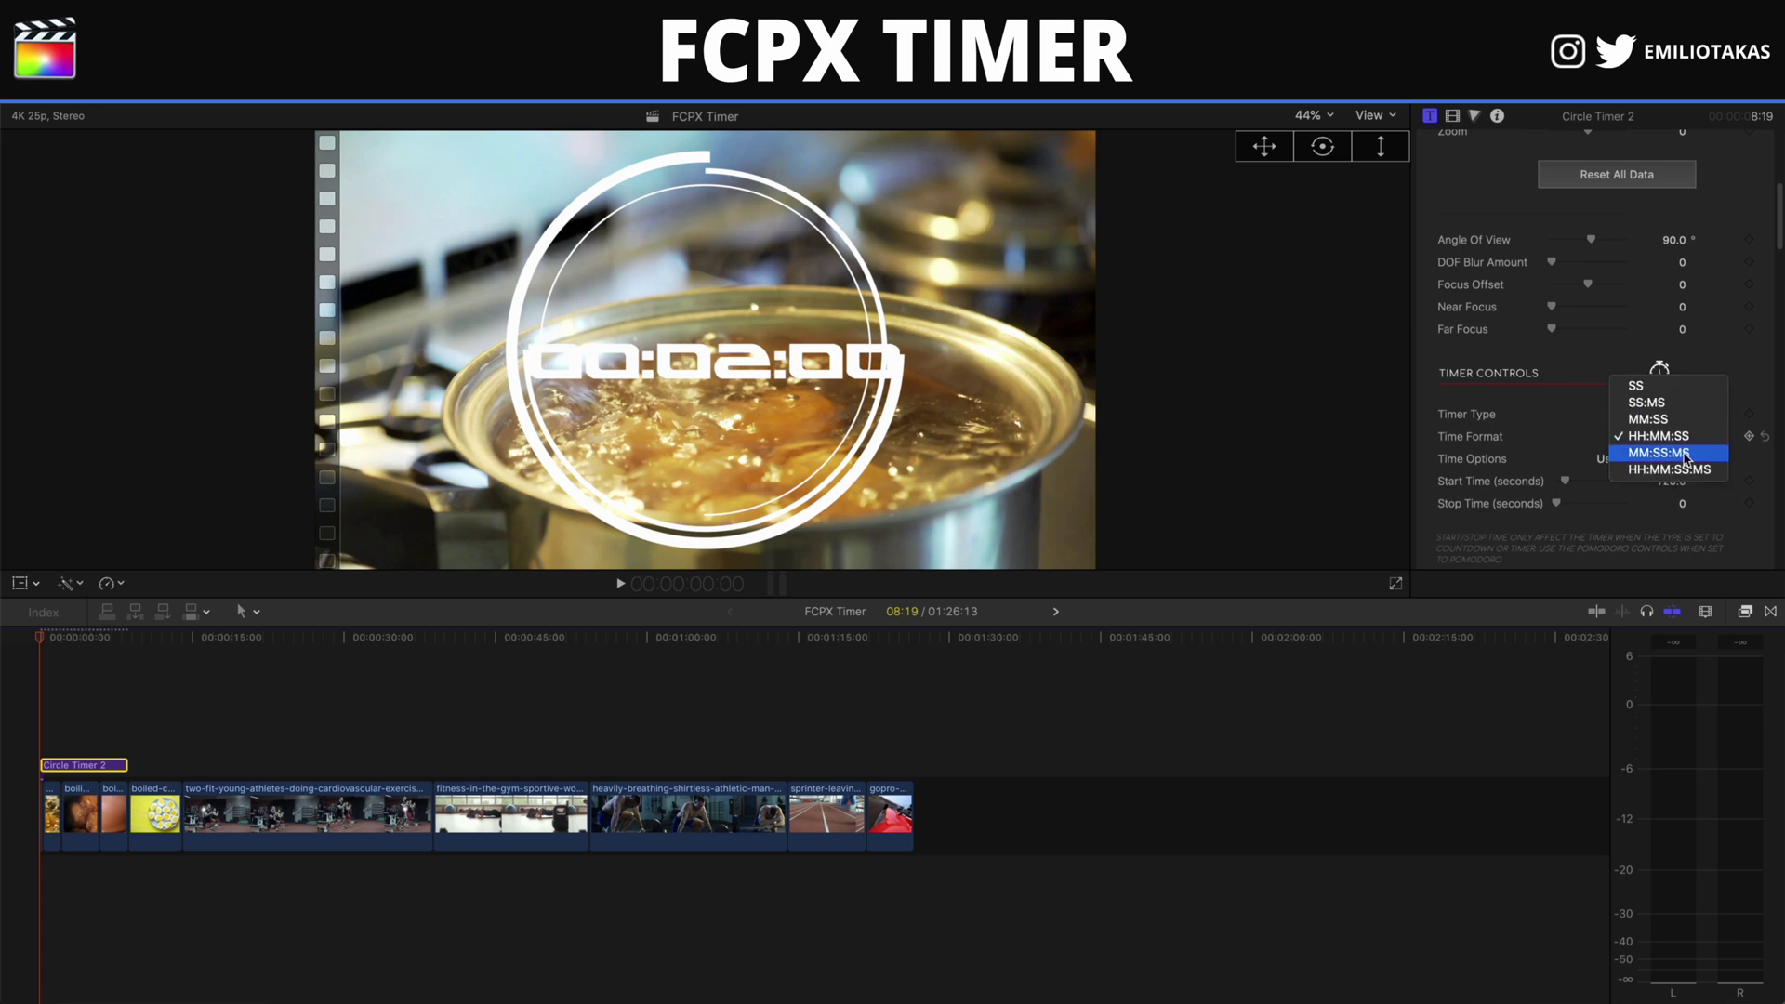
pyautogui.click(1683, 419)
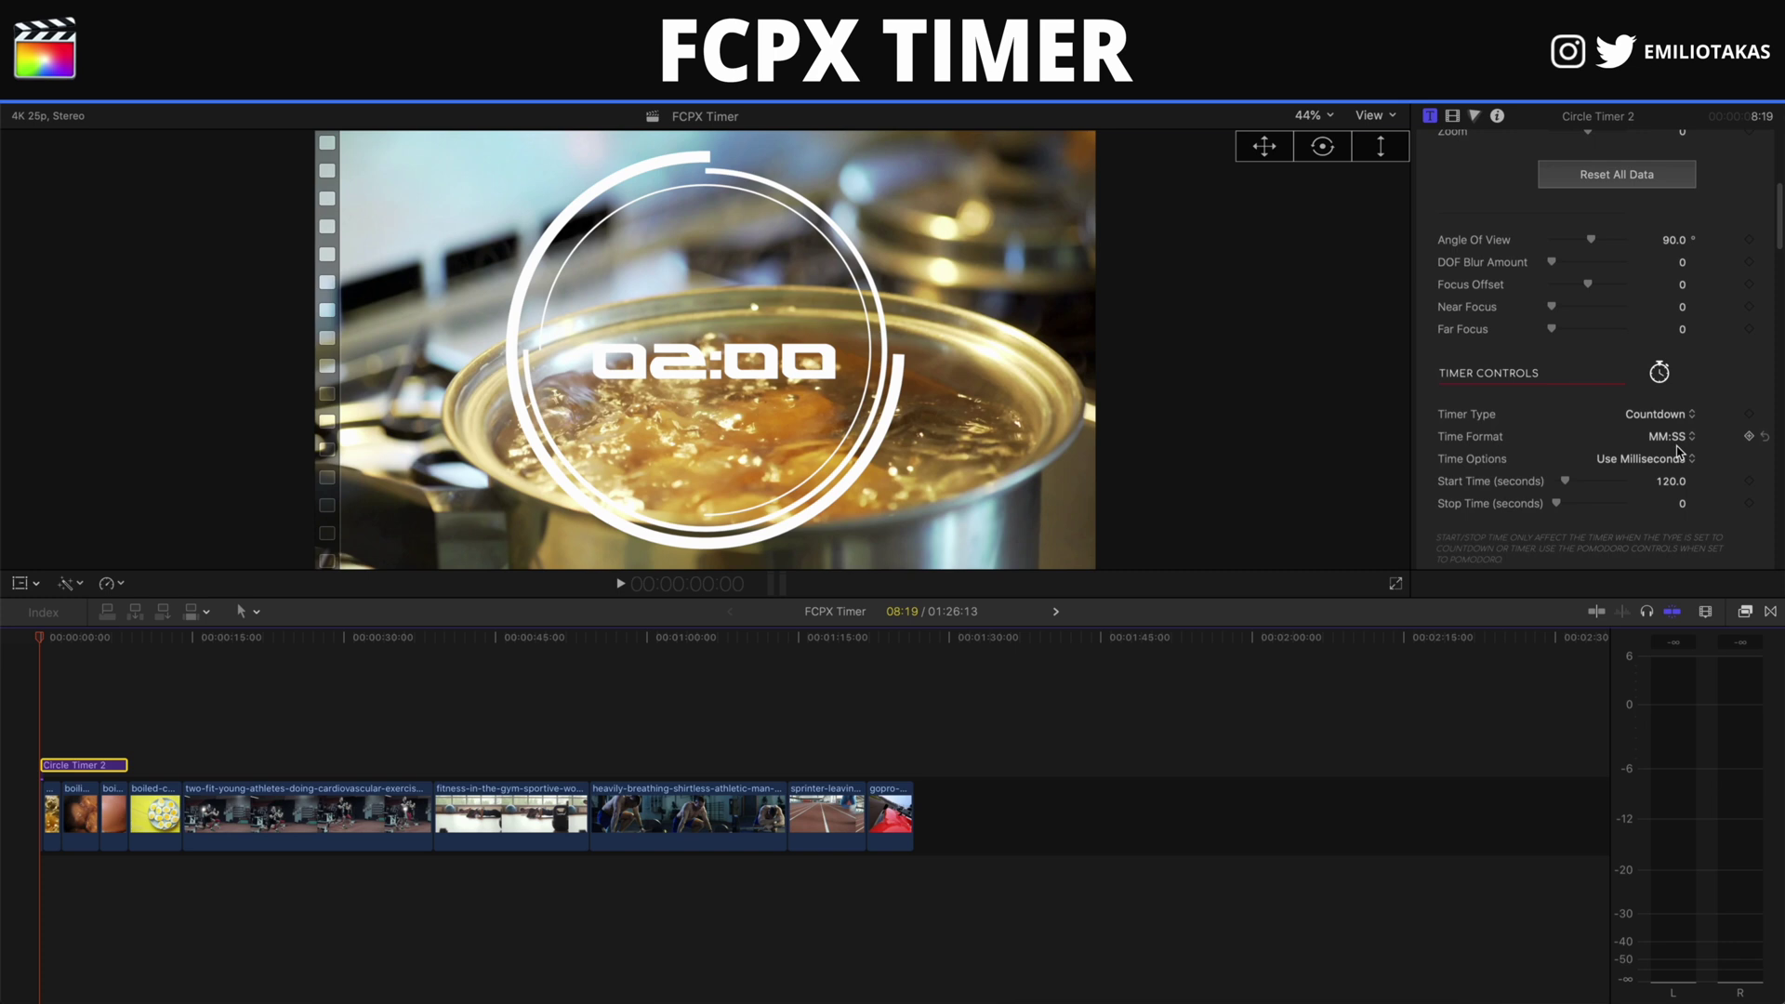
pyautogui.click(1674, 460)
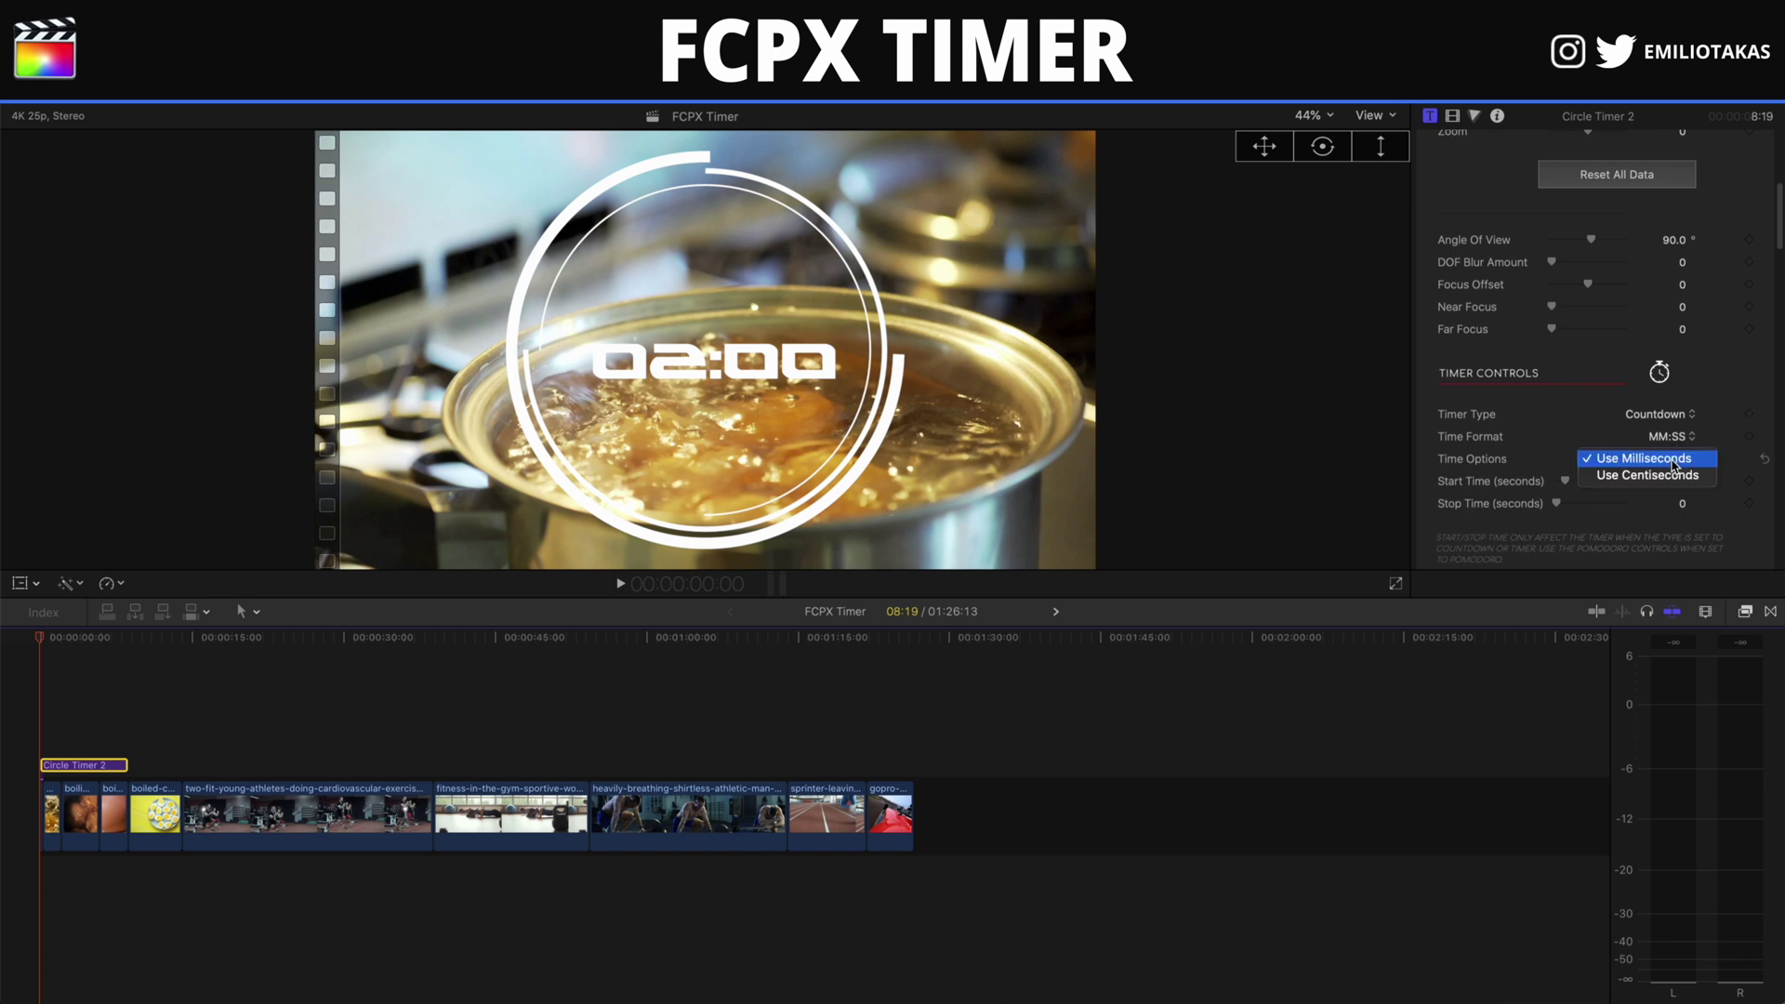
pyautogui.click(1675, 461)
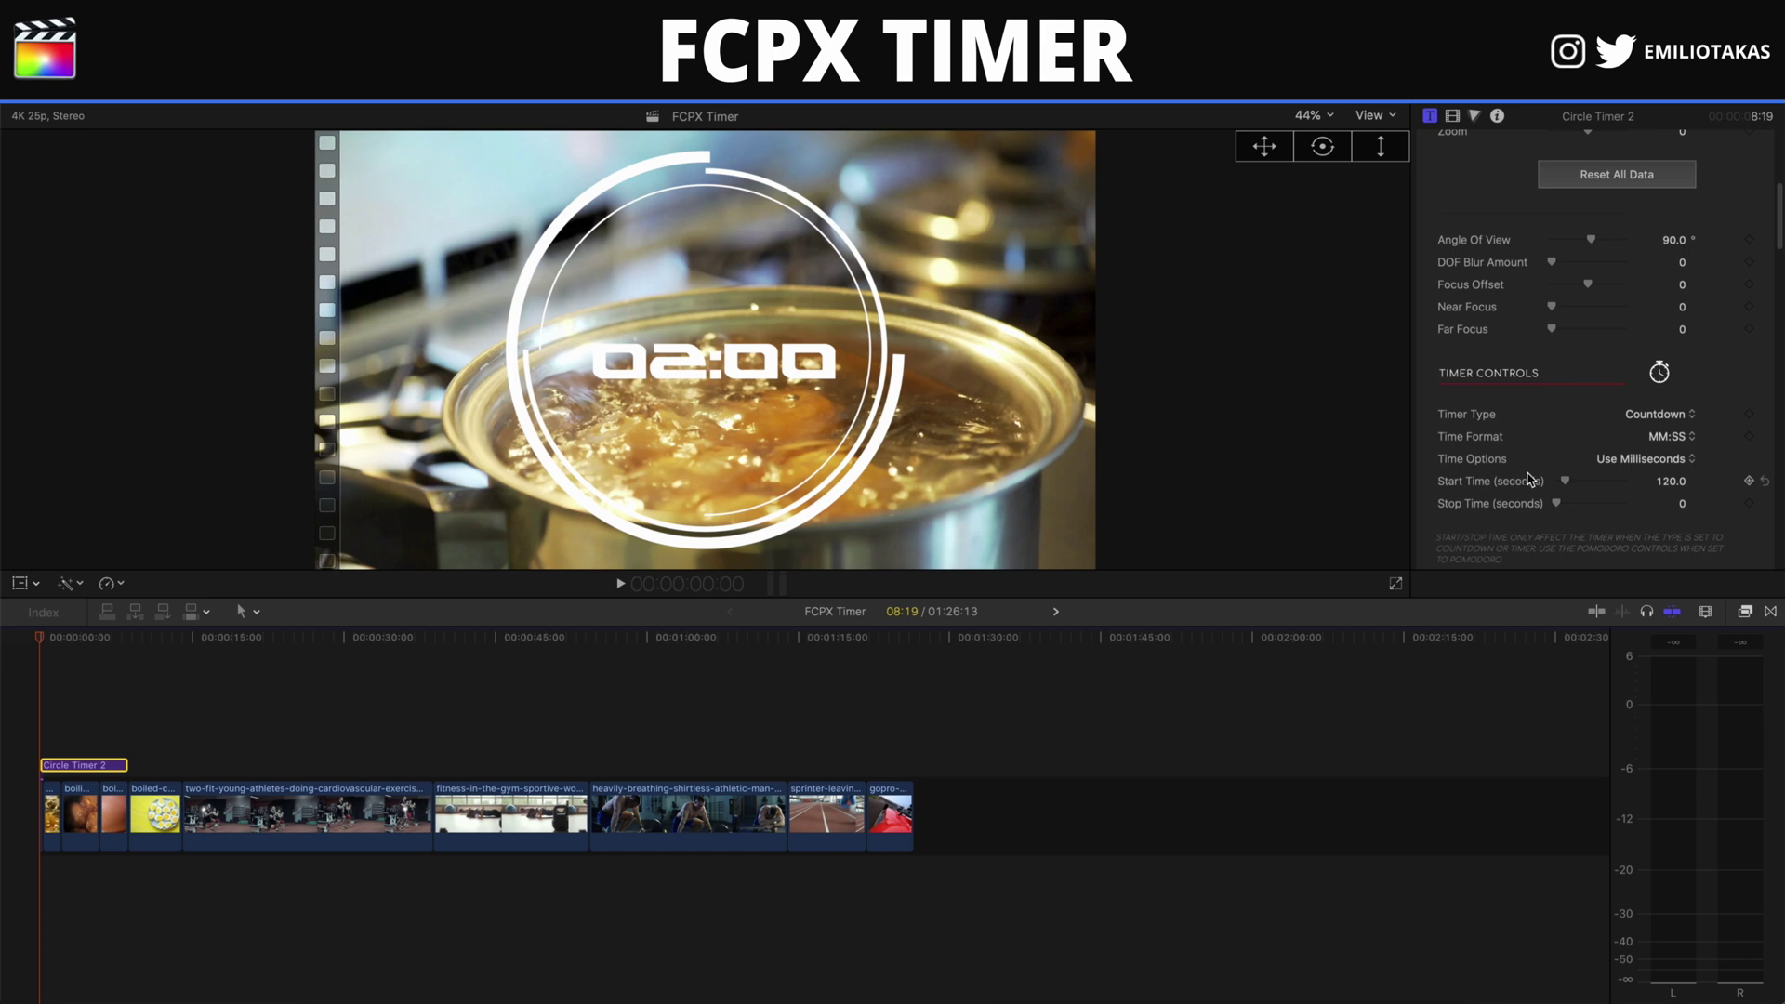
# Set the countdown Start Time to 60 seconds with Stop Time at 0, and preview it
pyautogui.click(1667, 481)
pyautogui.write('60')
pyautogui.press('Return')
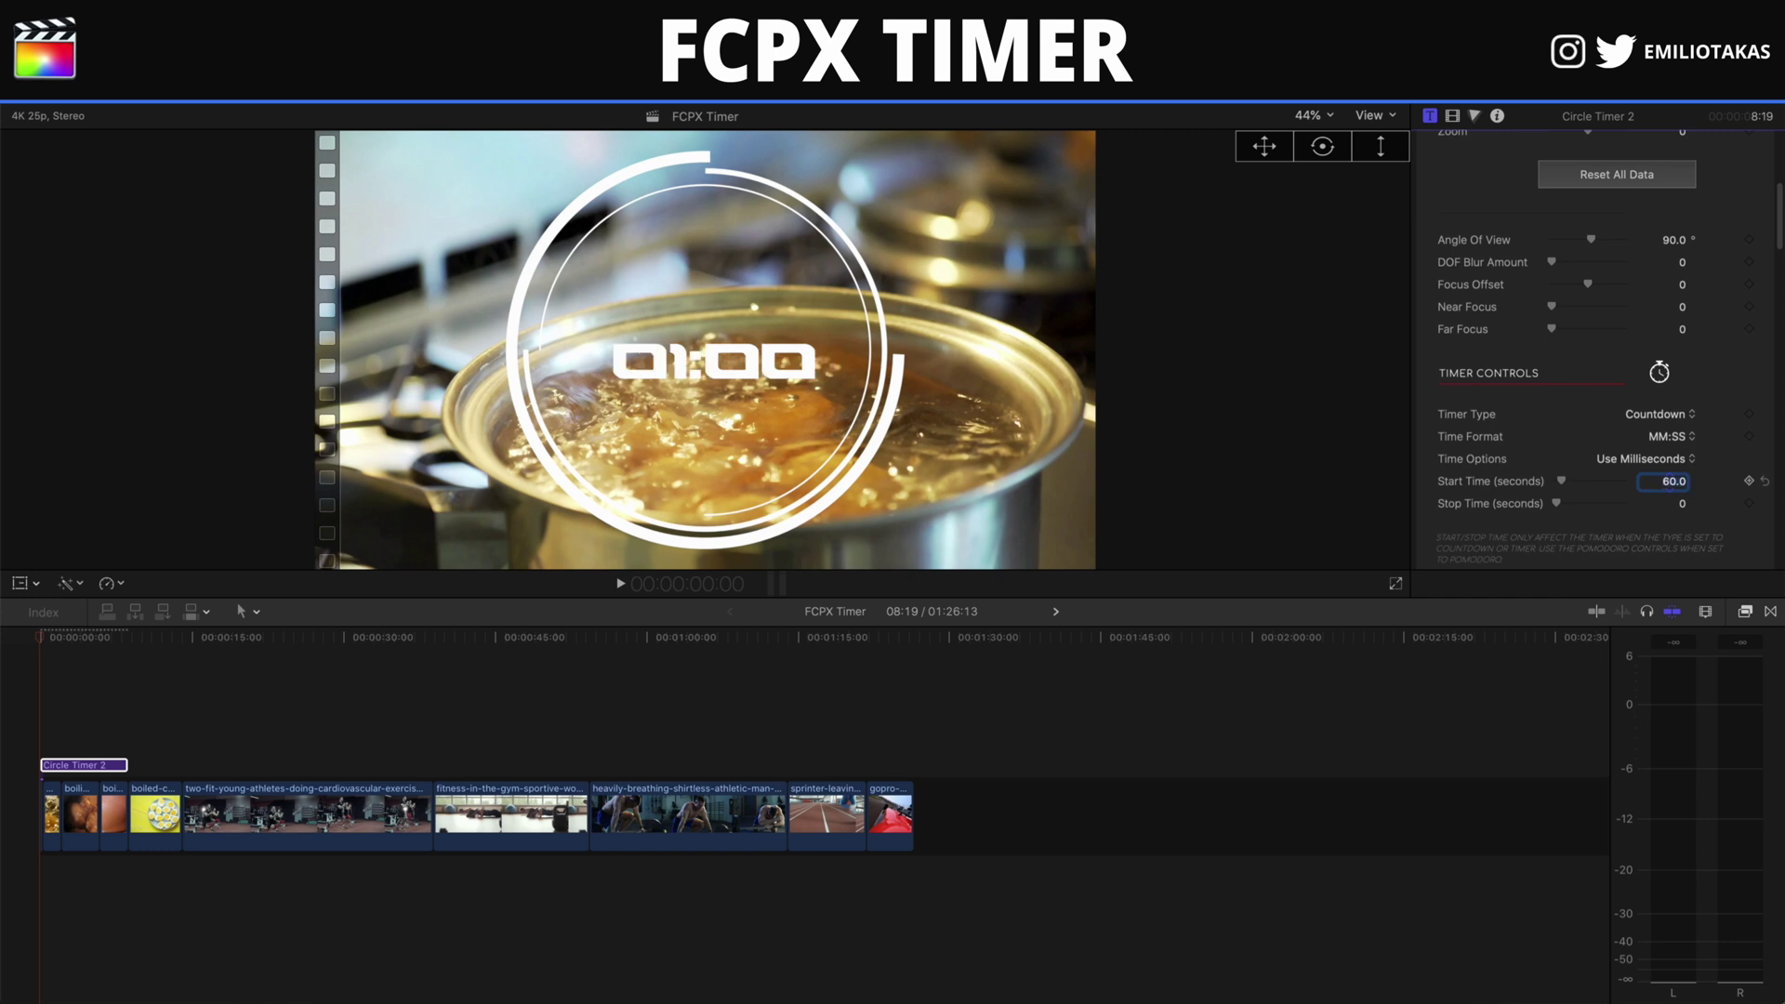
pyautogui.click(1682, 505)
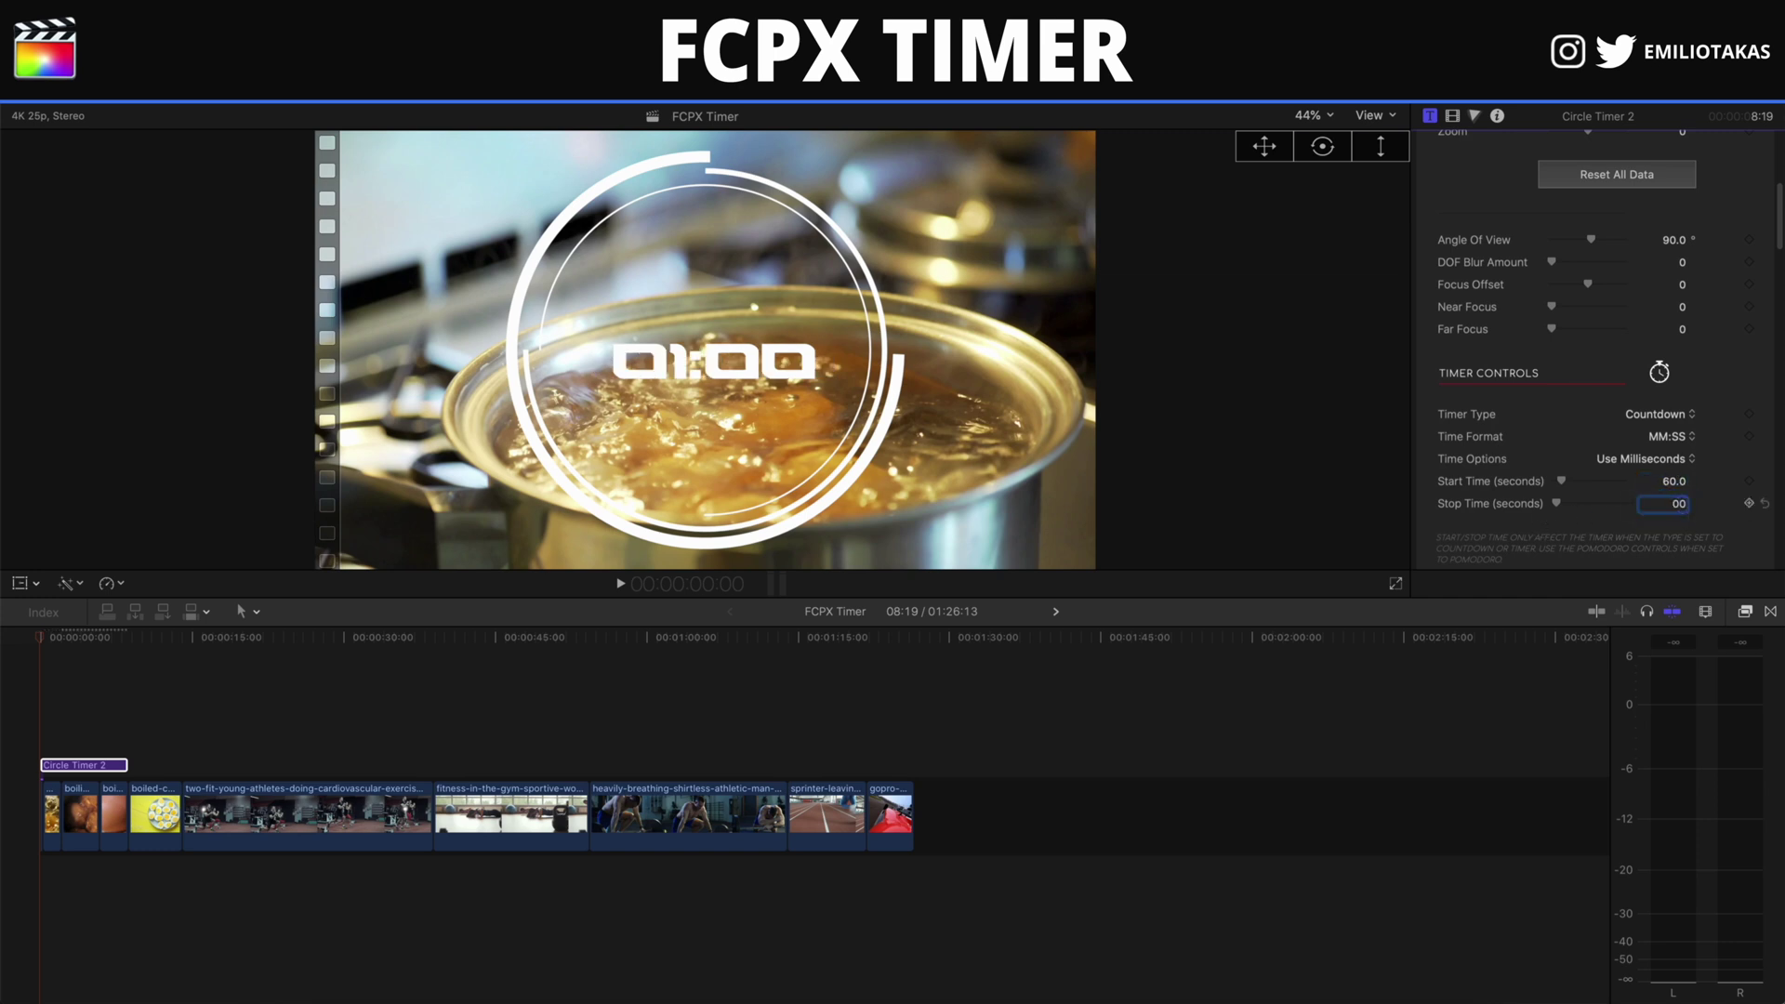
pyautogui.click(26, 727)
pyautogui.press('space')
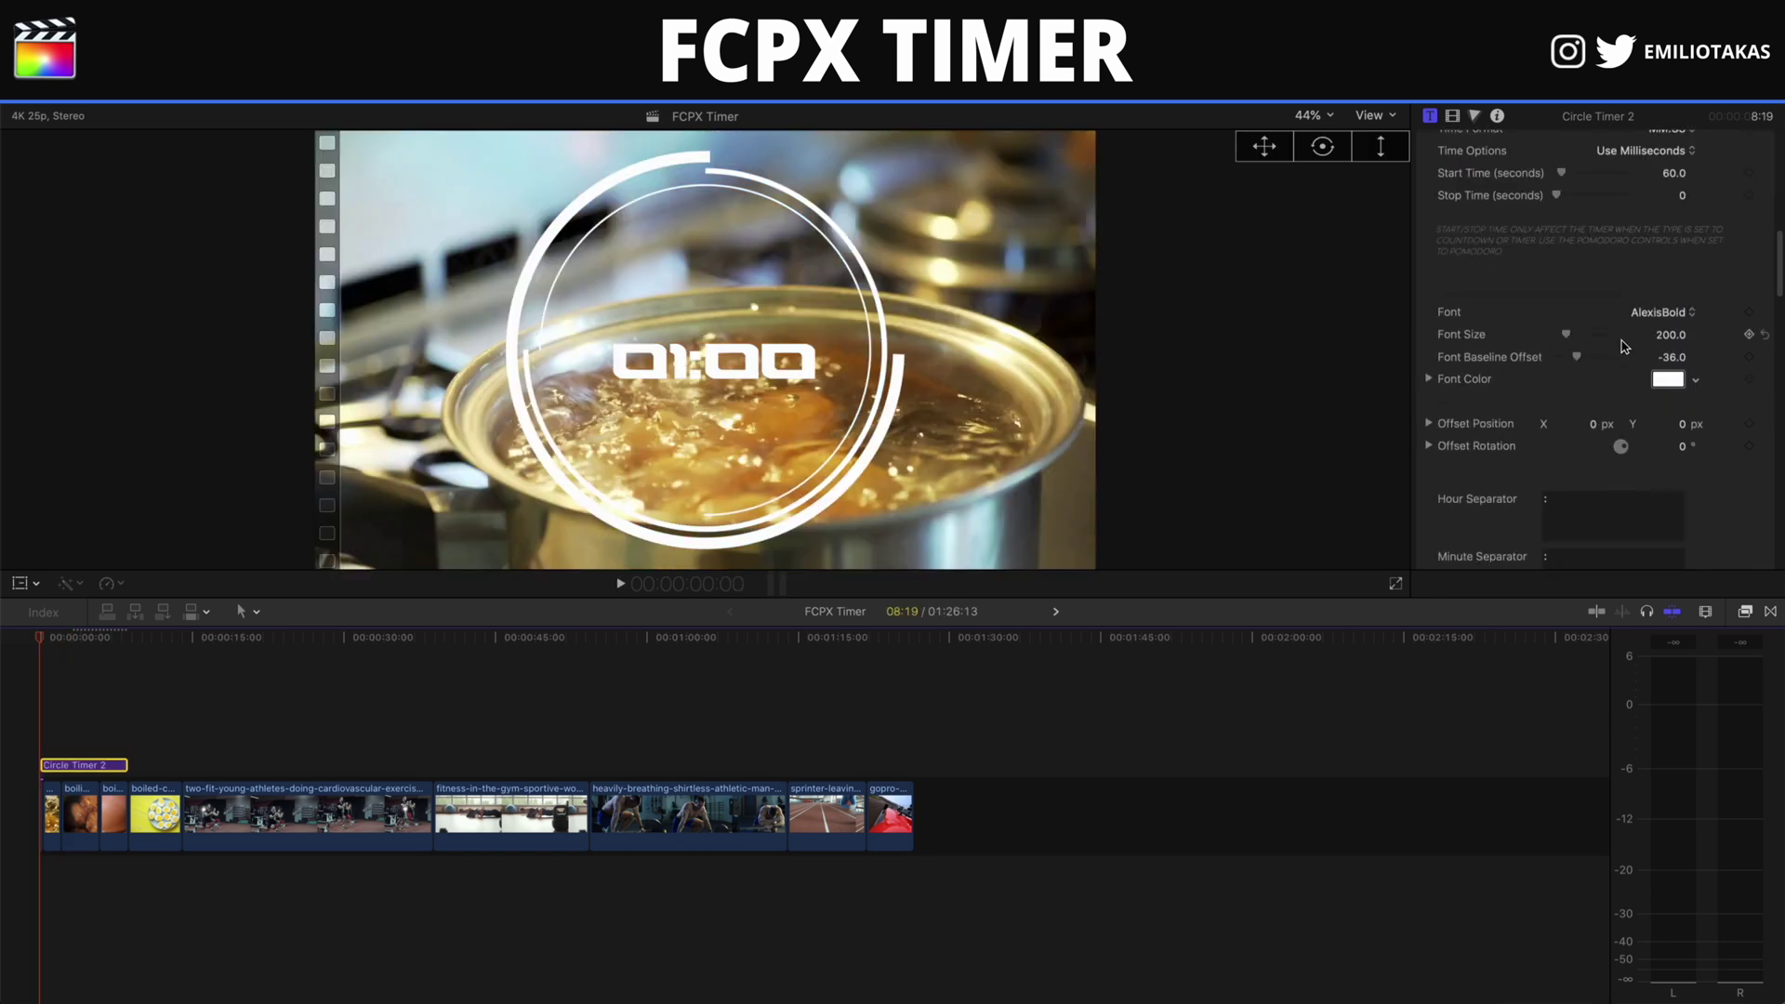
# Set the timer digits to Poppins-ExtraBold, size 246, baseline offset -37
pyautogui.click(1666, 313)
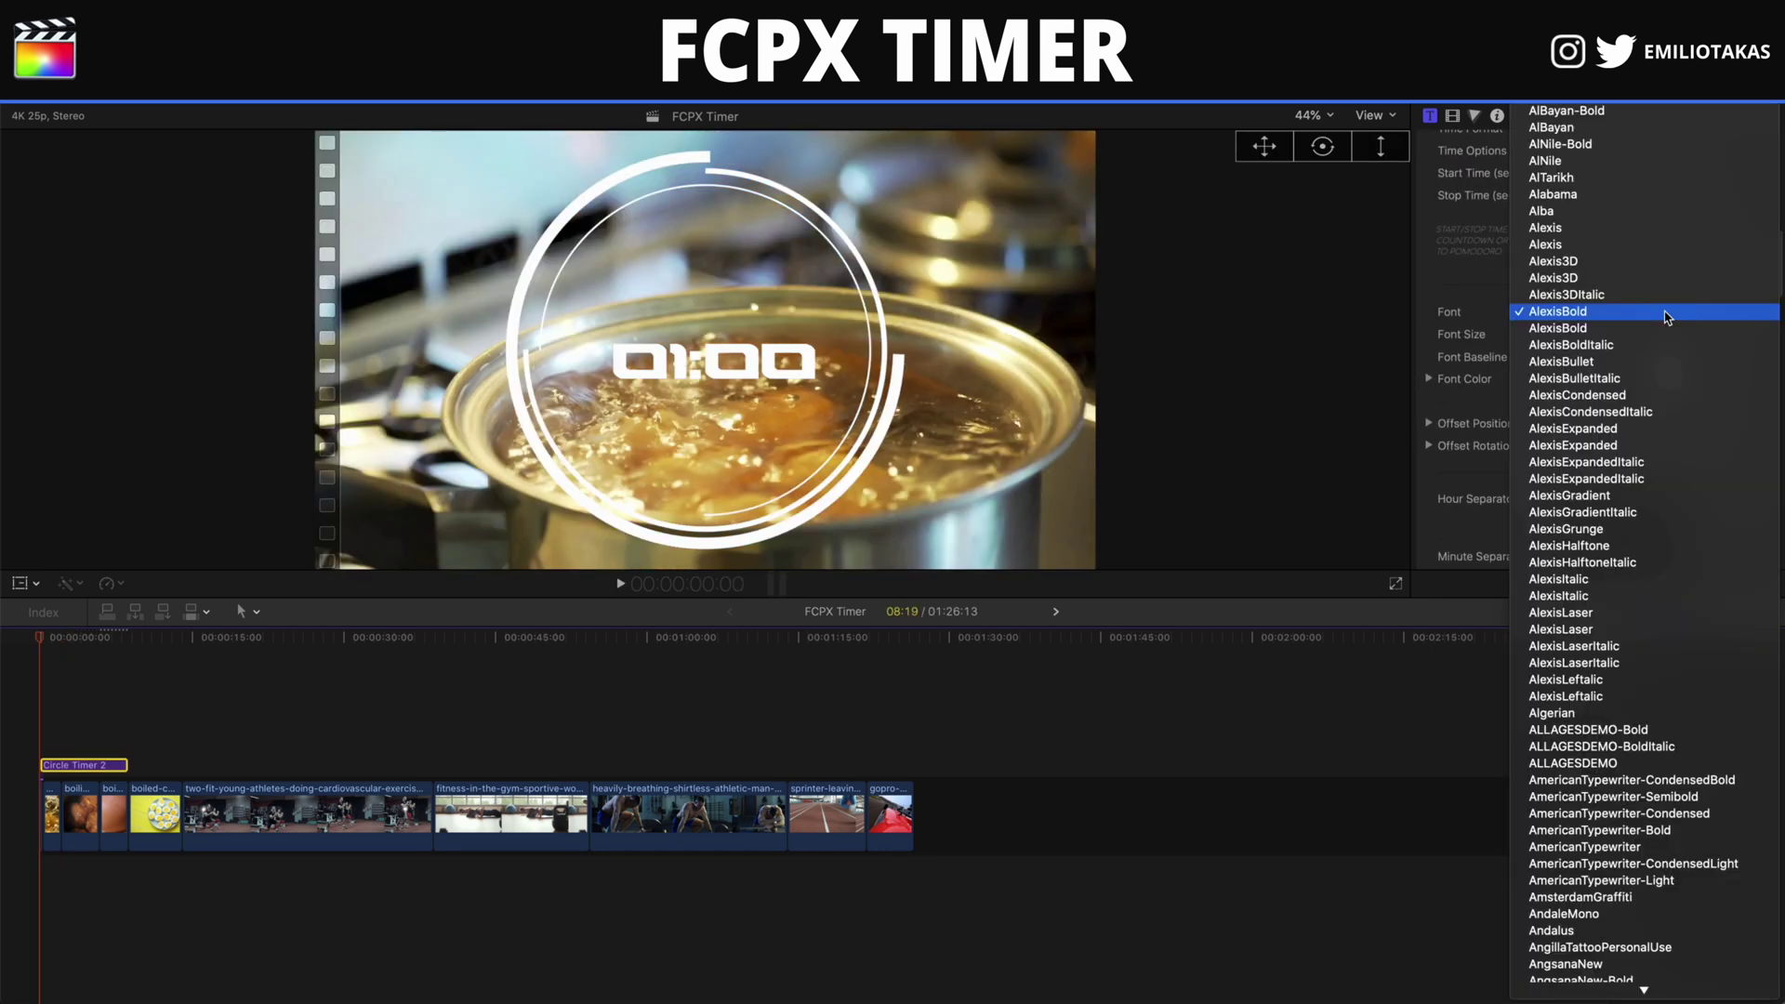
pyautogui.scroll(-20, 1665, 313)
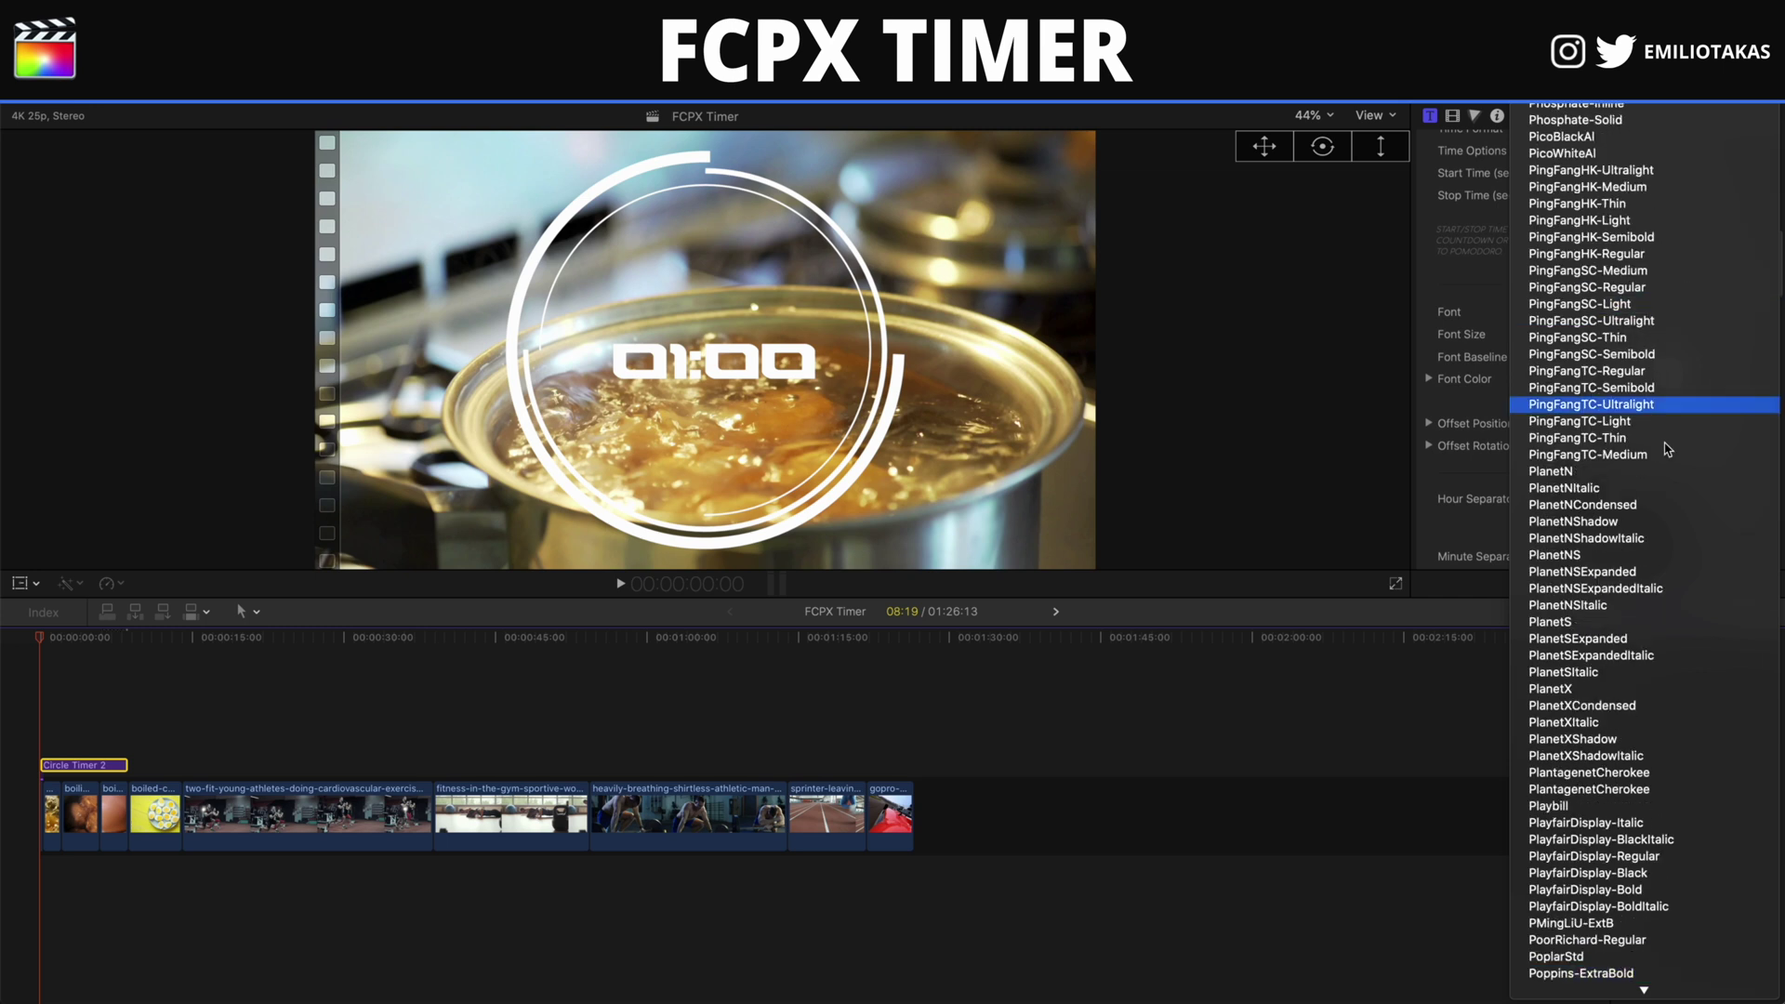
pyautogui.click(1613, 973)
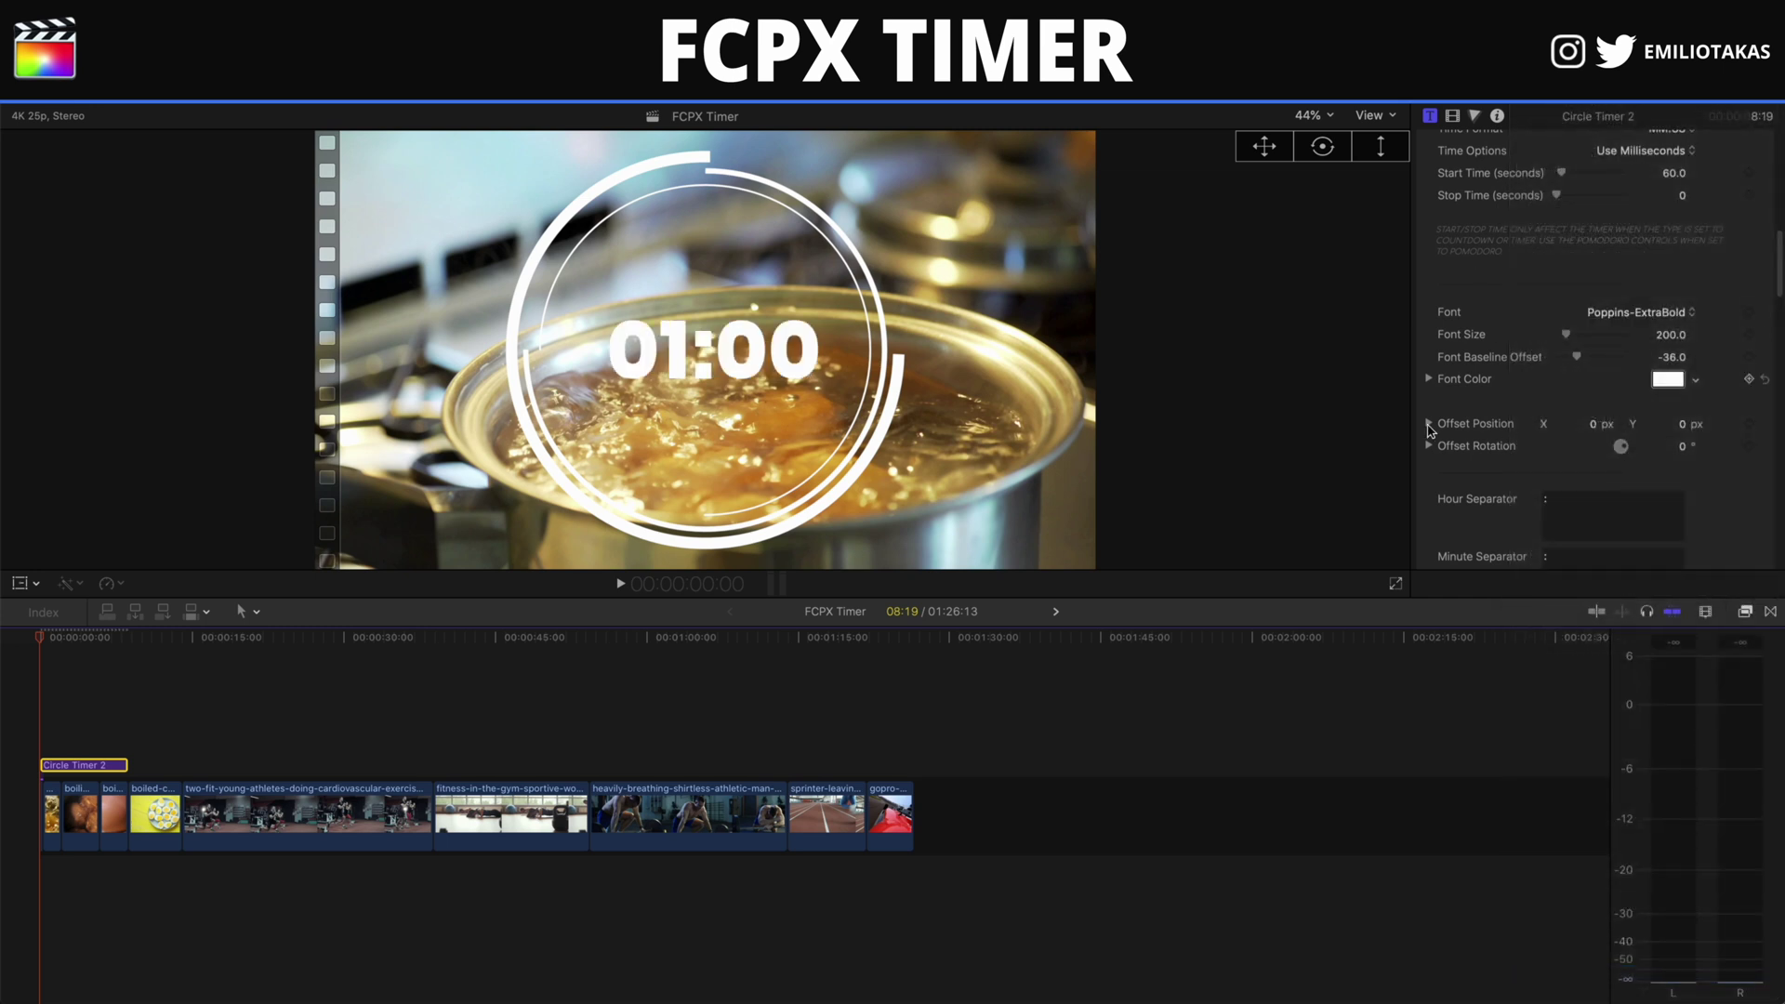
pyautogui.moveTo(1568, 334); pyautogui.dragTo(1572, 336)
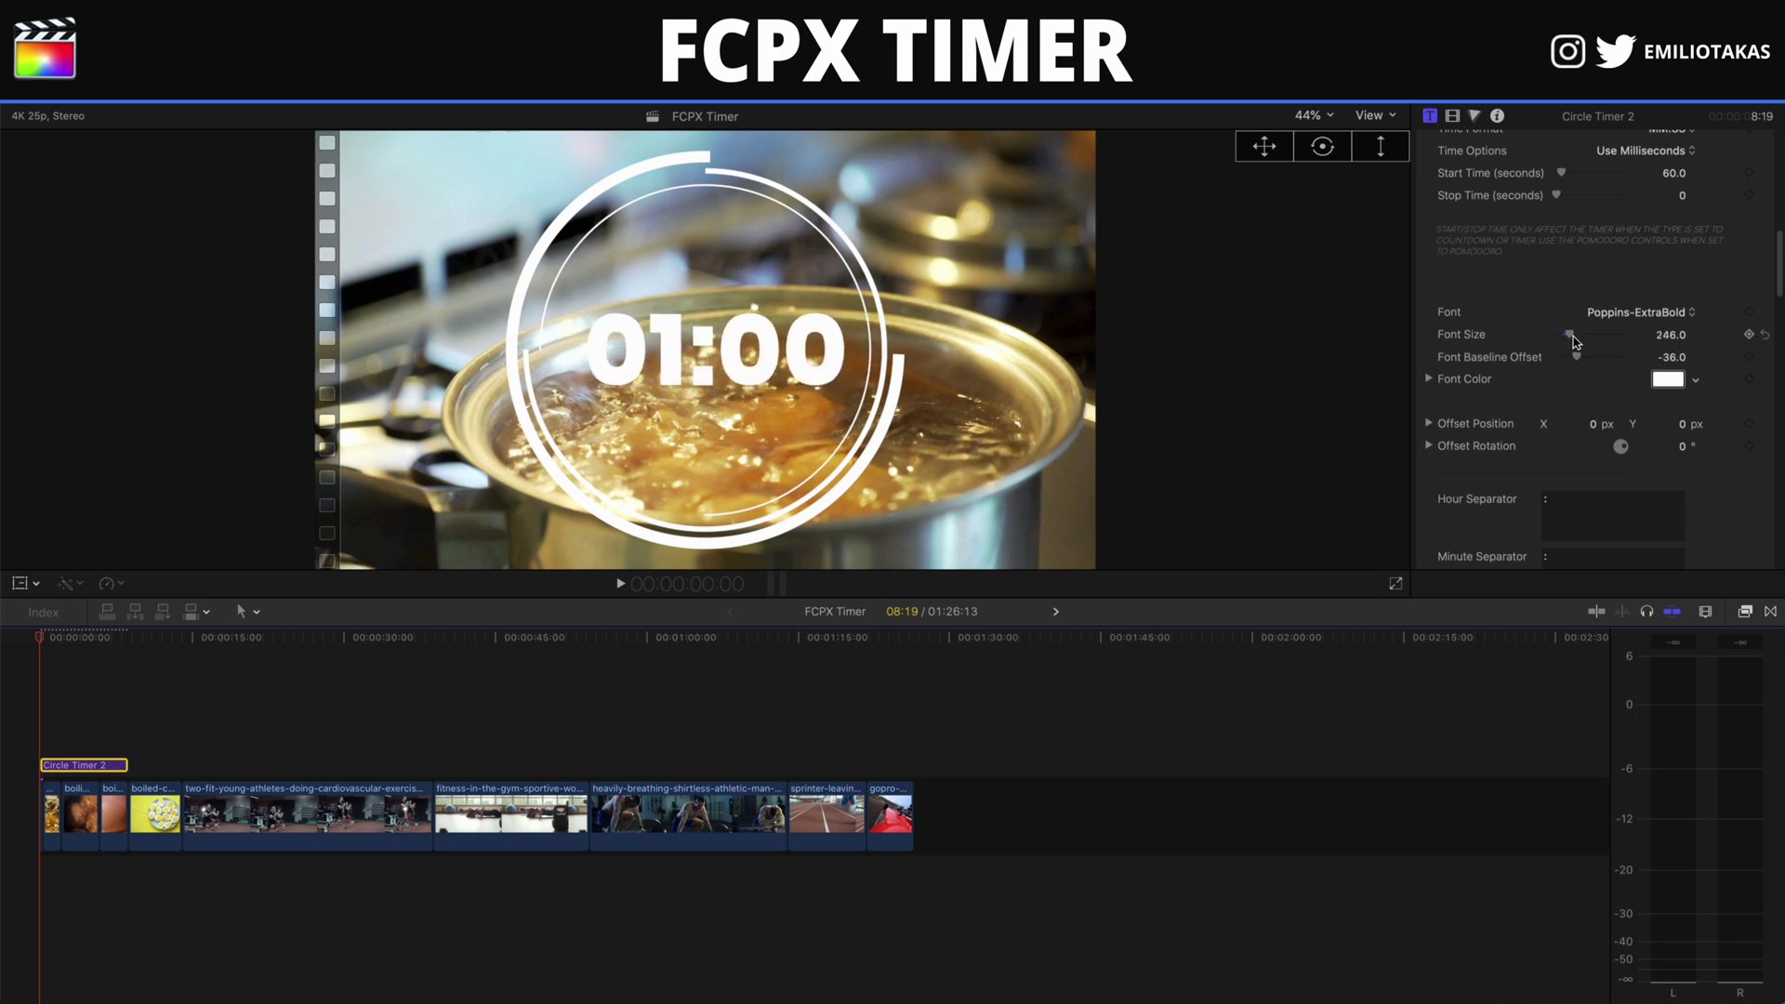
pyautogui.moveTo(1583, 362); pyautogui.dragTo(1583, 364)
# Check the Font Color options, keeping the digits white
pyautogui.click(1668, 379)
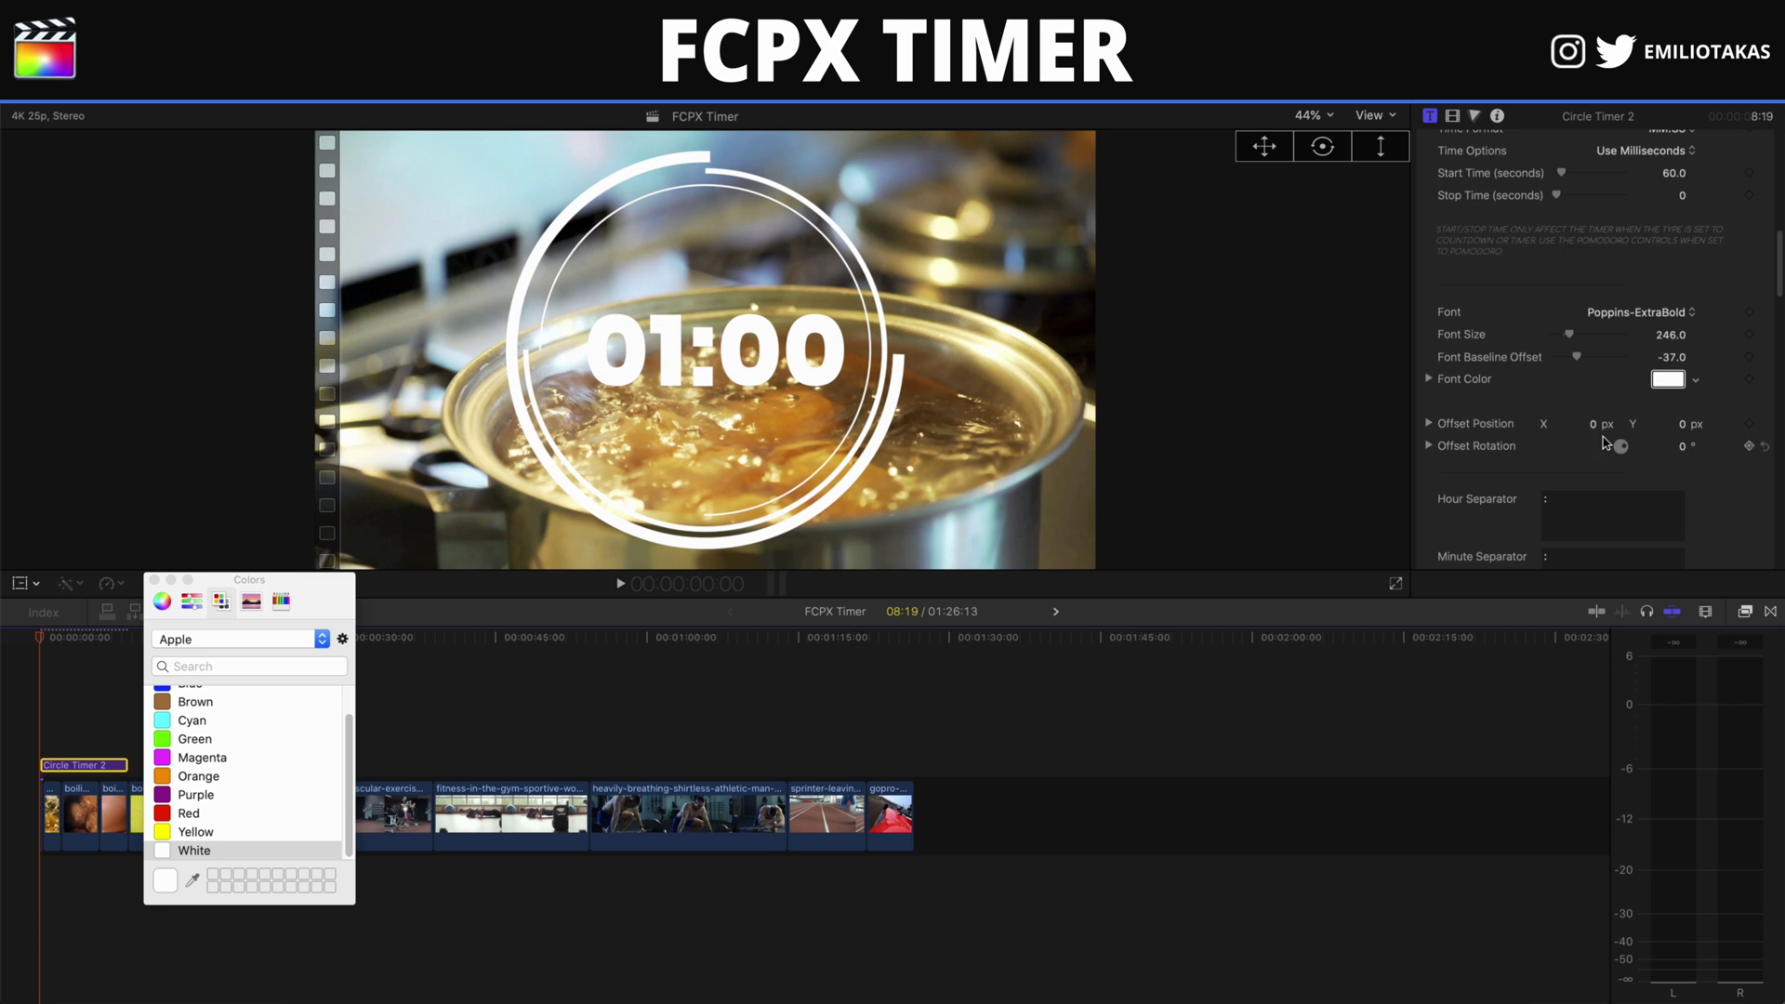
pyautogui.click(155, 580)
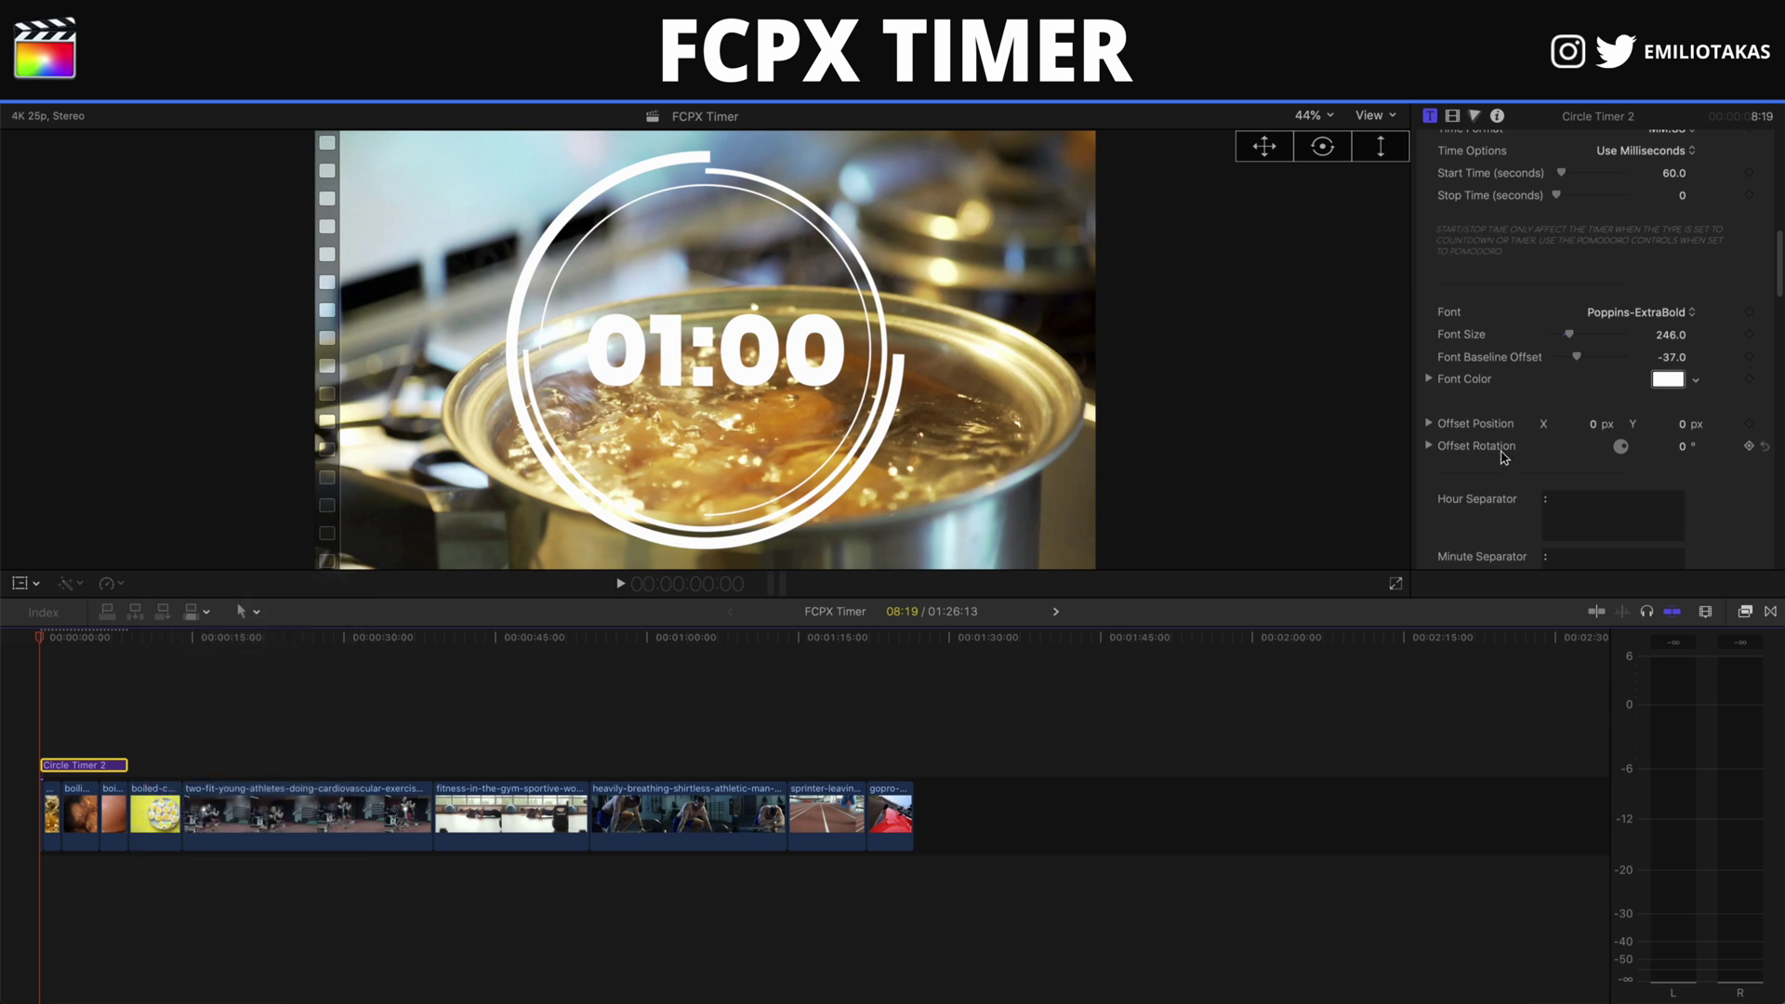
pyautogui.scroll(-1, 1504, 458)
pyautogui.scroll(-2, 1628, 438)
pyautogui.scroll(-1, 1627, 438)
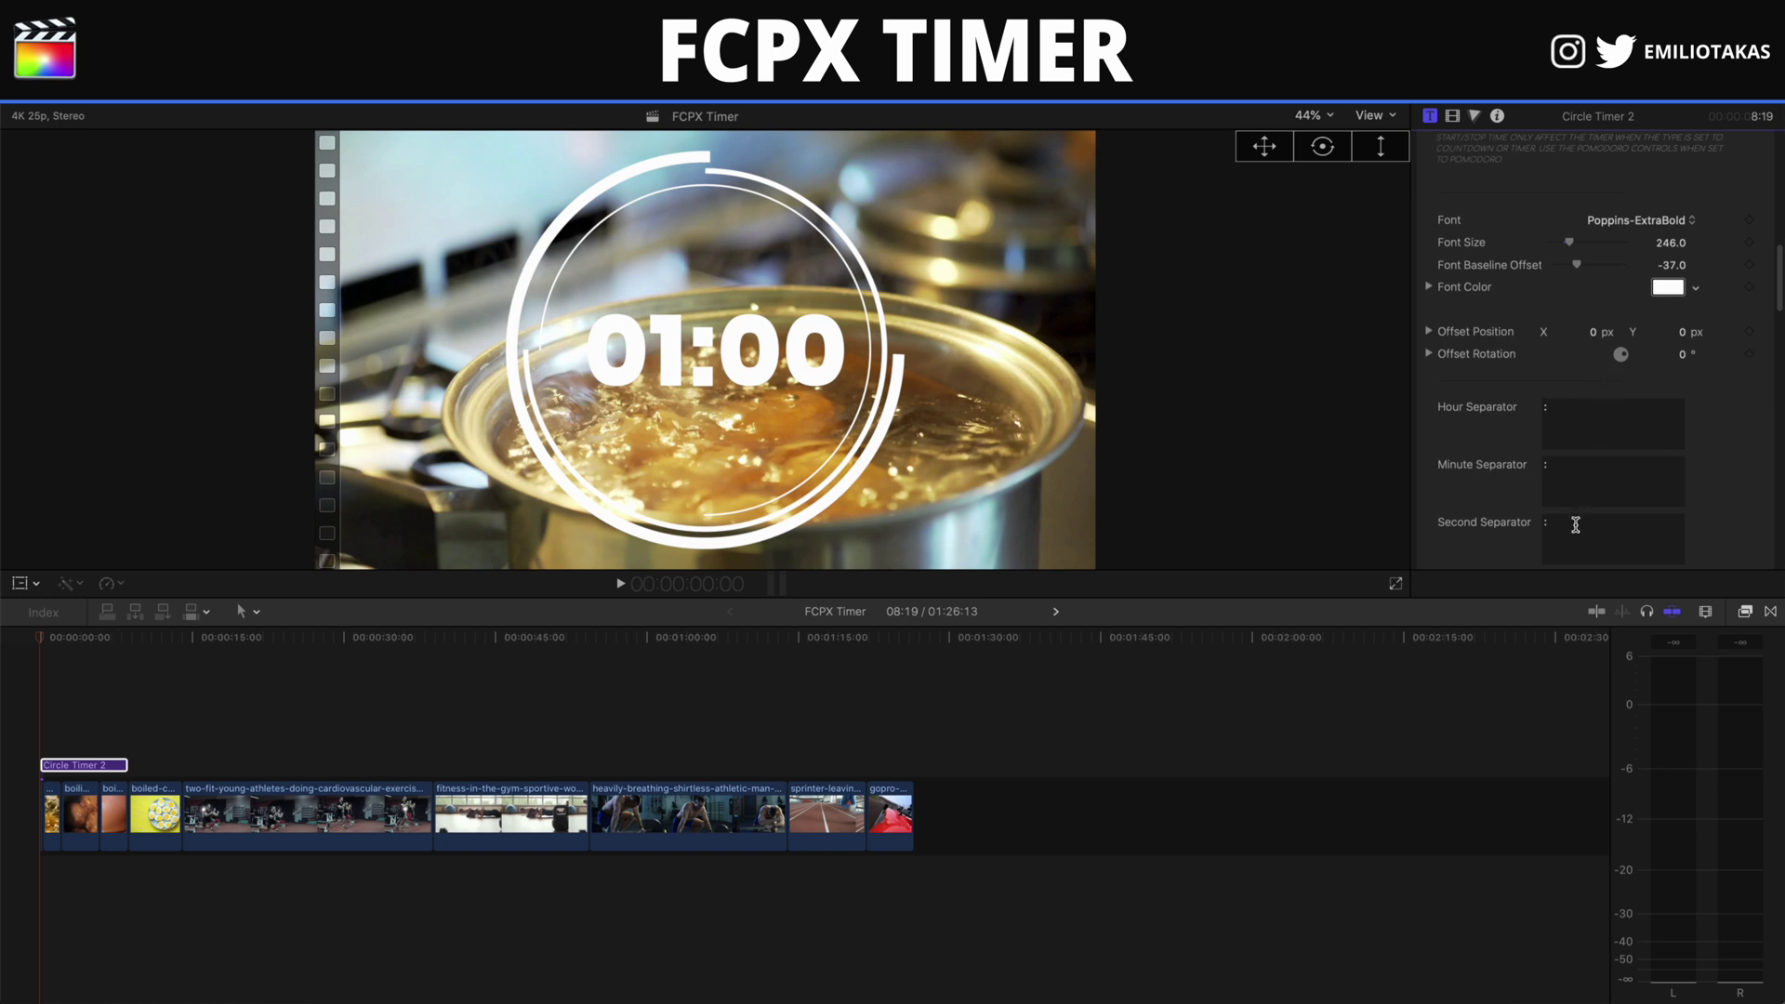
# Restore the colon minute separator and expand Pomodoro Controls (round 5.0, rest 2.0, 5 rounds)
pyautogui.scroll(-1, 1580, 507)
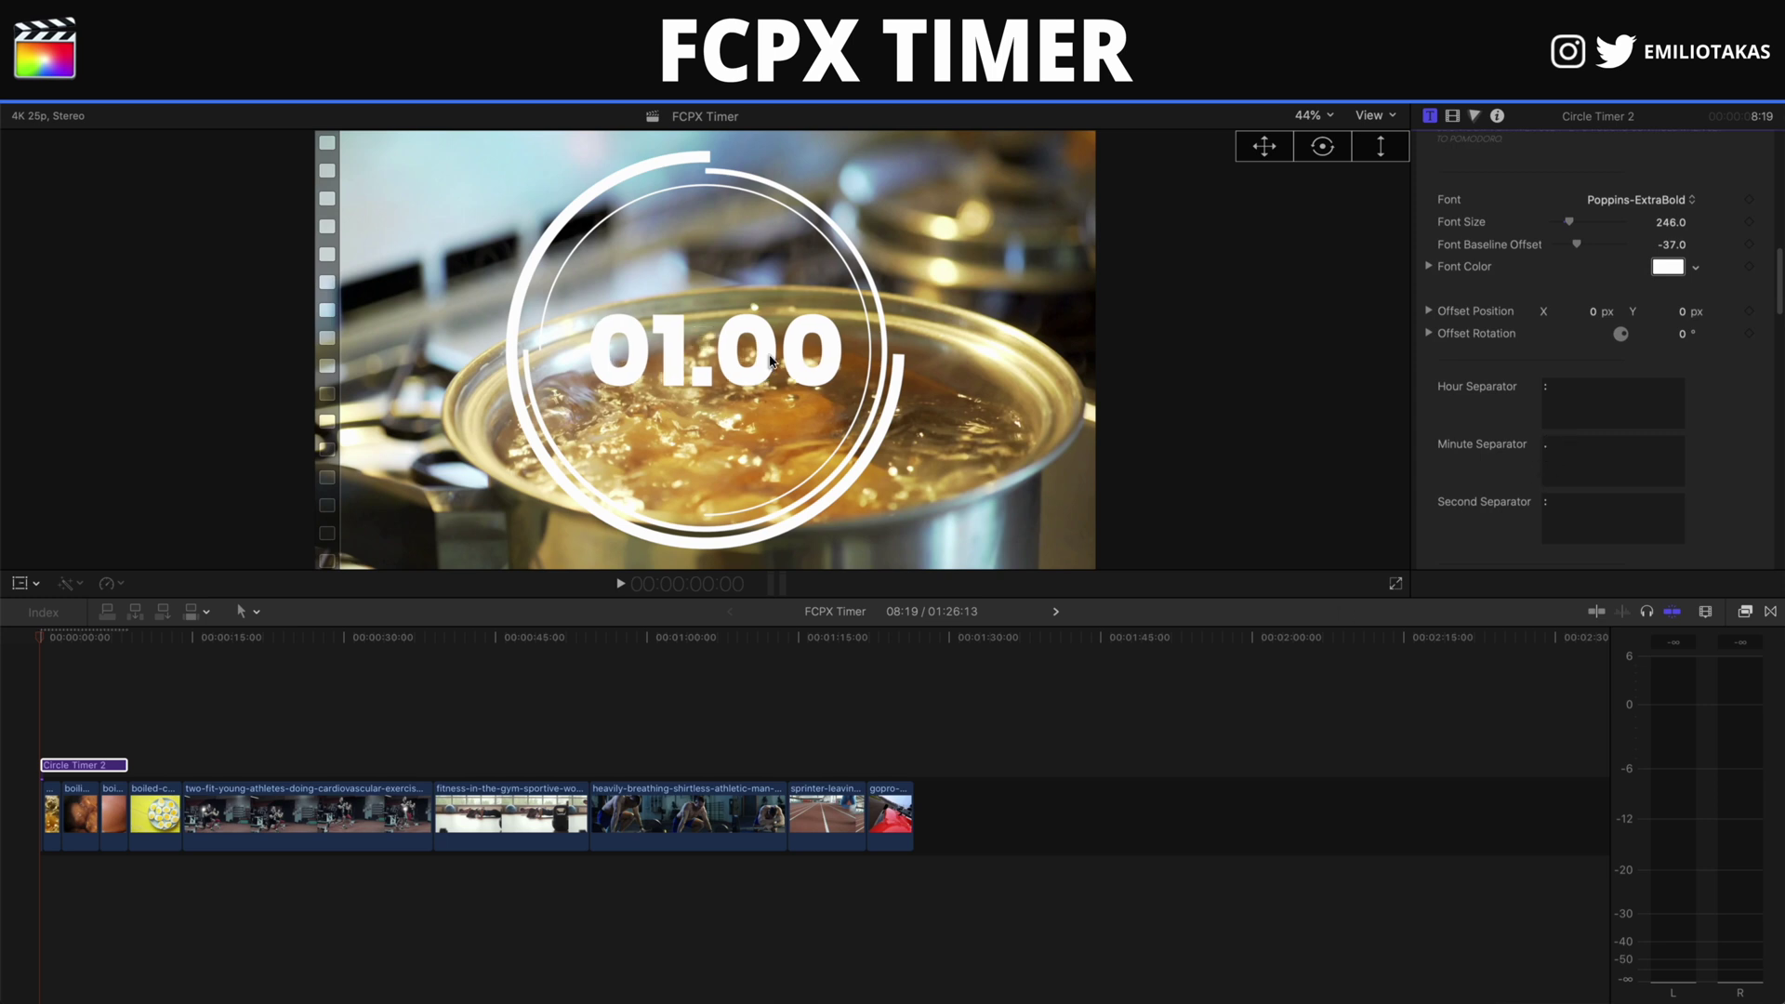
pyautogui.press('super+z')
pyautogui.scroll(-12, 1541, 463)
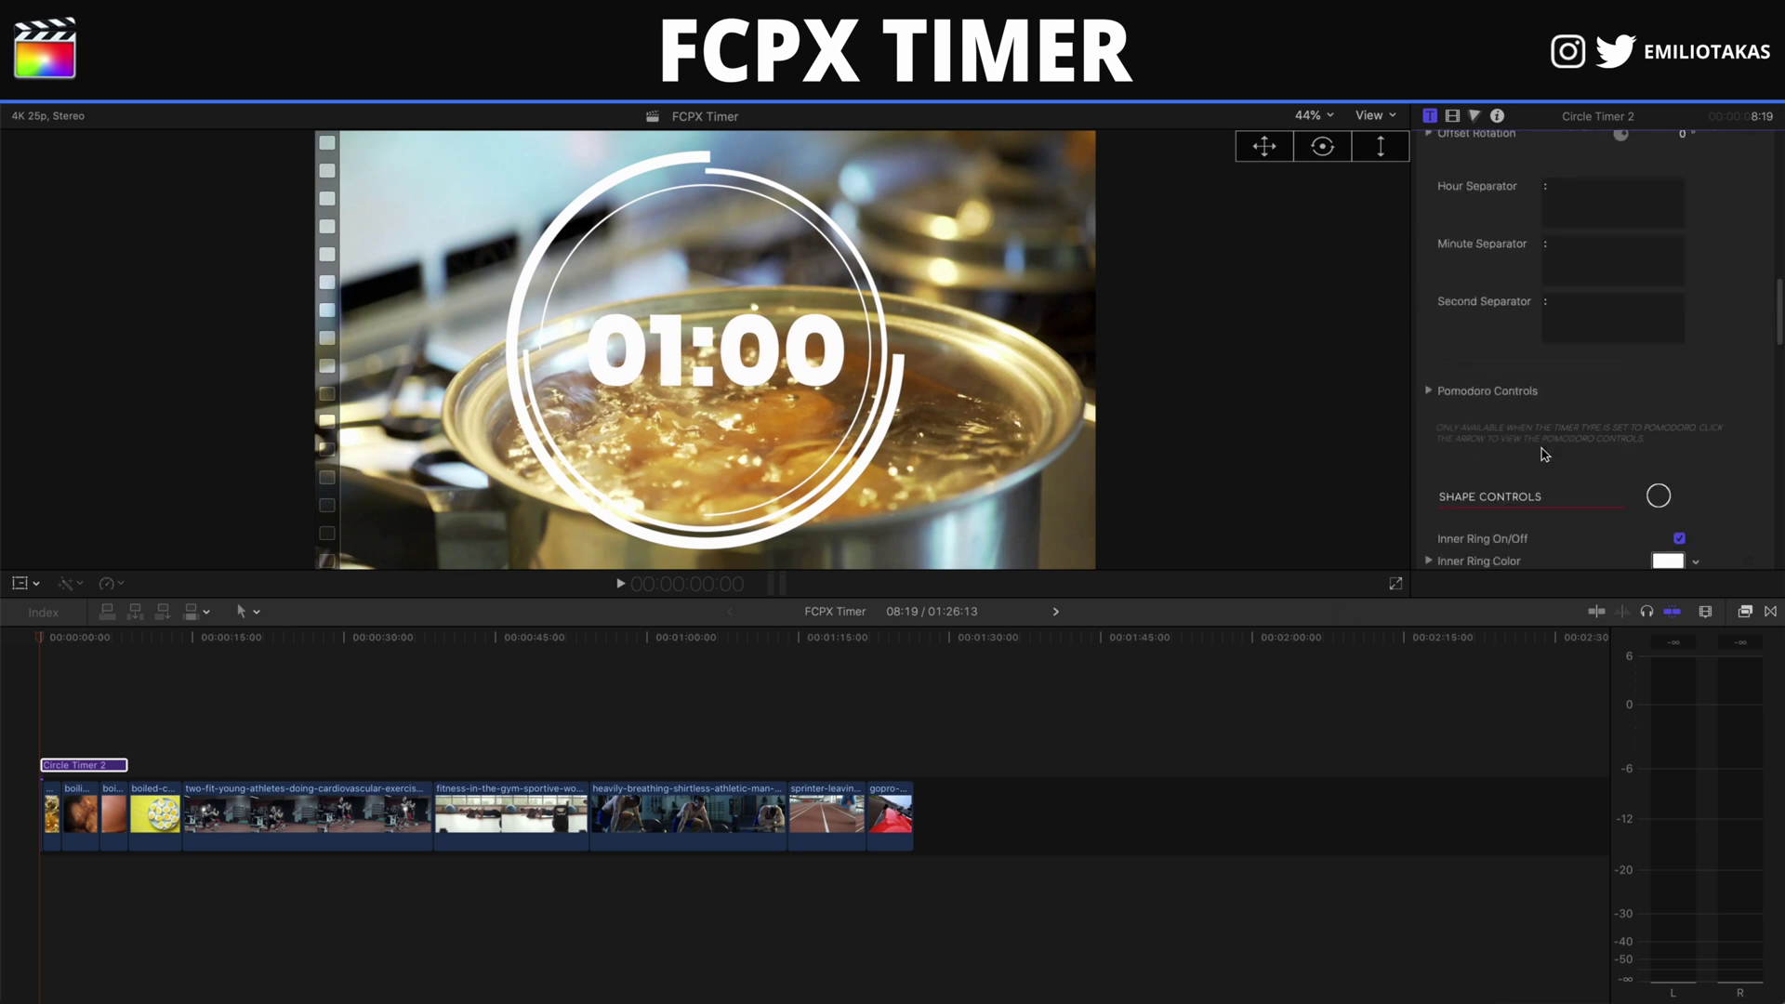
pyautogui.click(1427, 331)
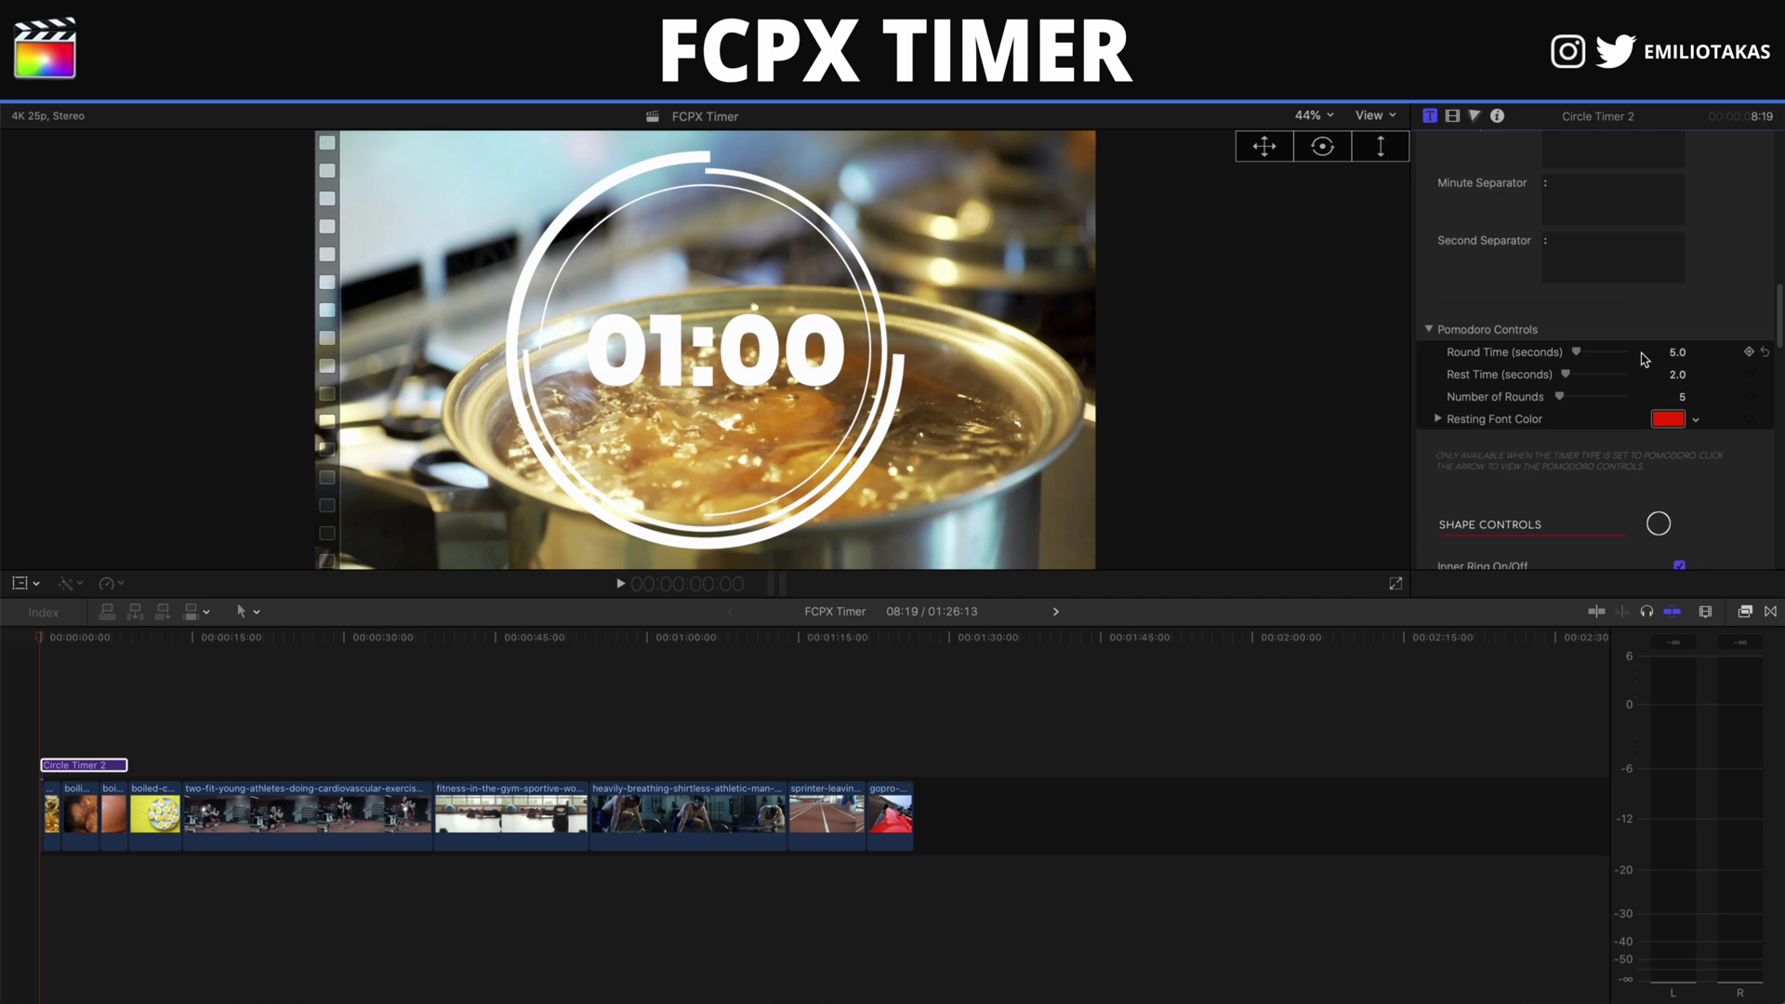
# Re-enable the inner ring and colour it cyan in the Colors panel
pyautogui.scroll(-5, 1644, 358)
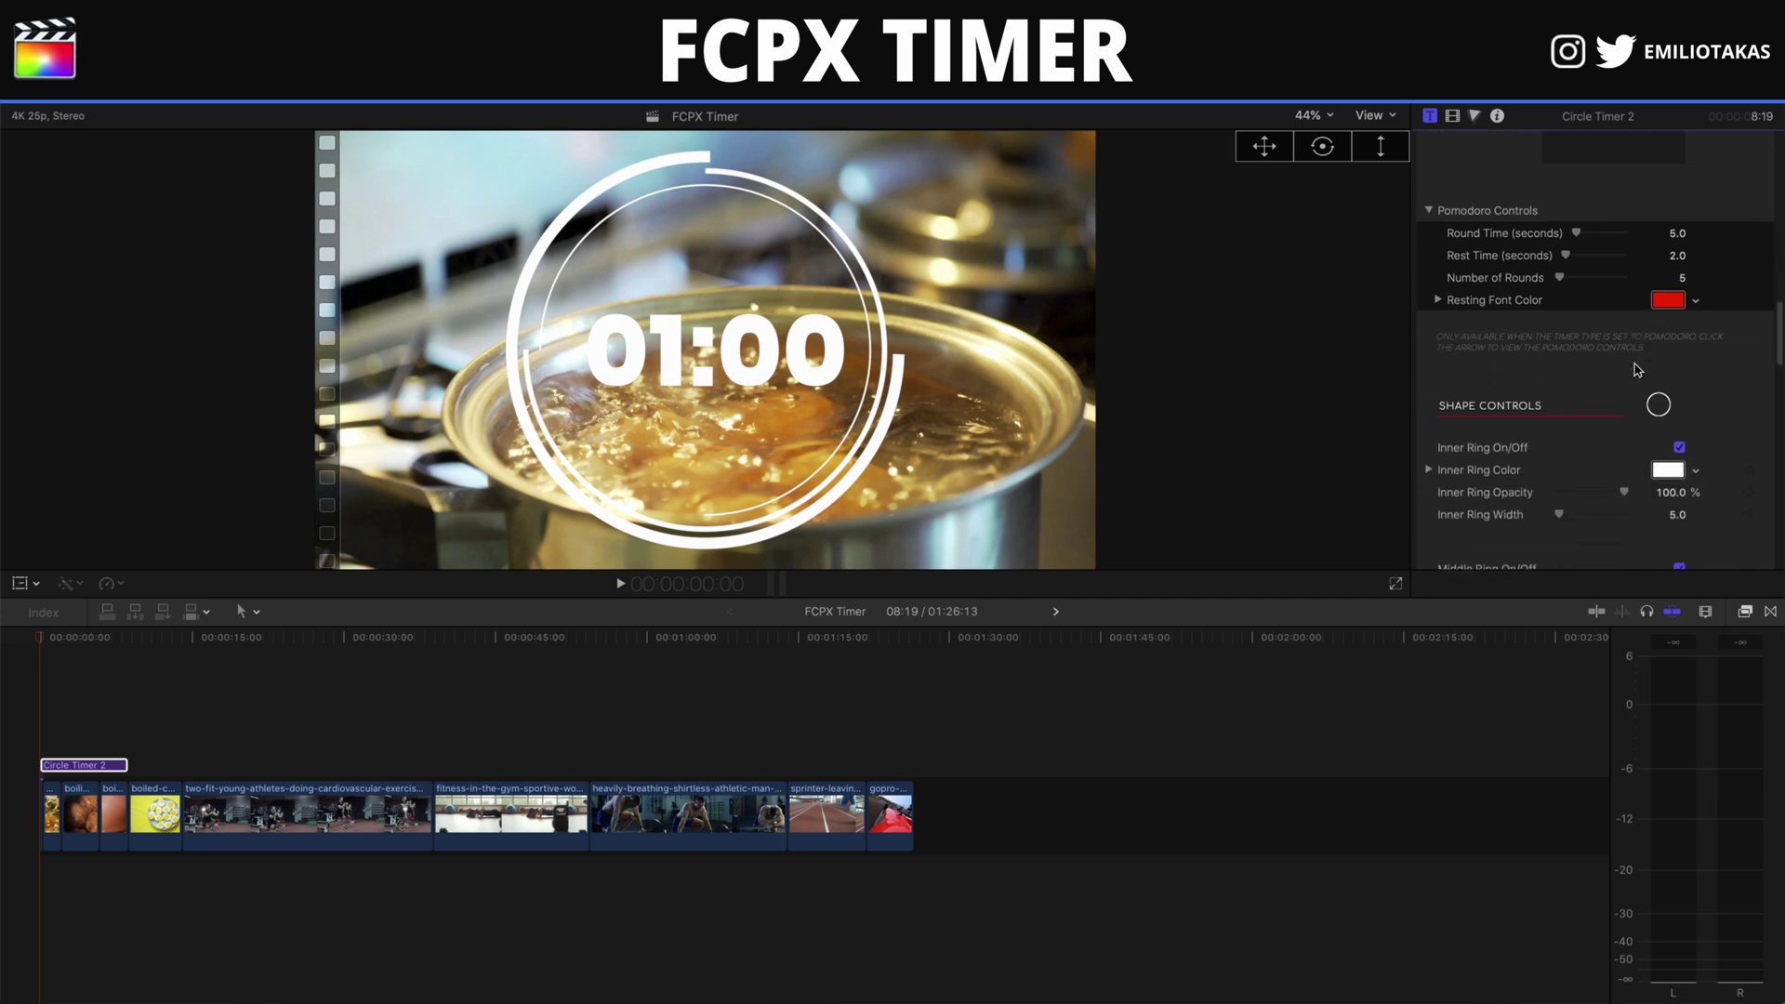
pyautogui.scroll(-3, 1639, 369)
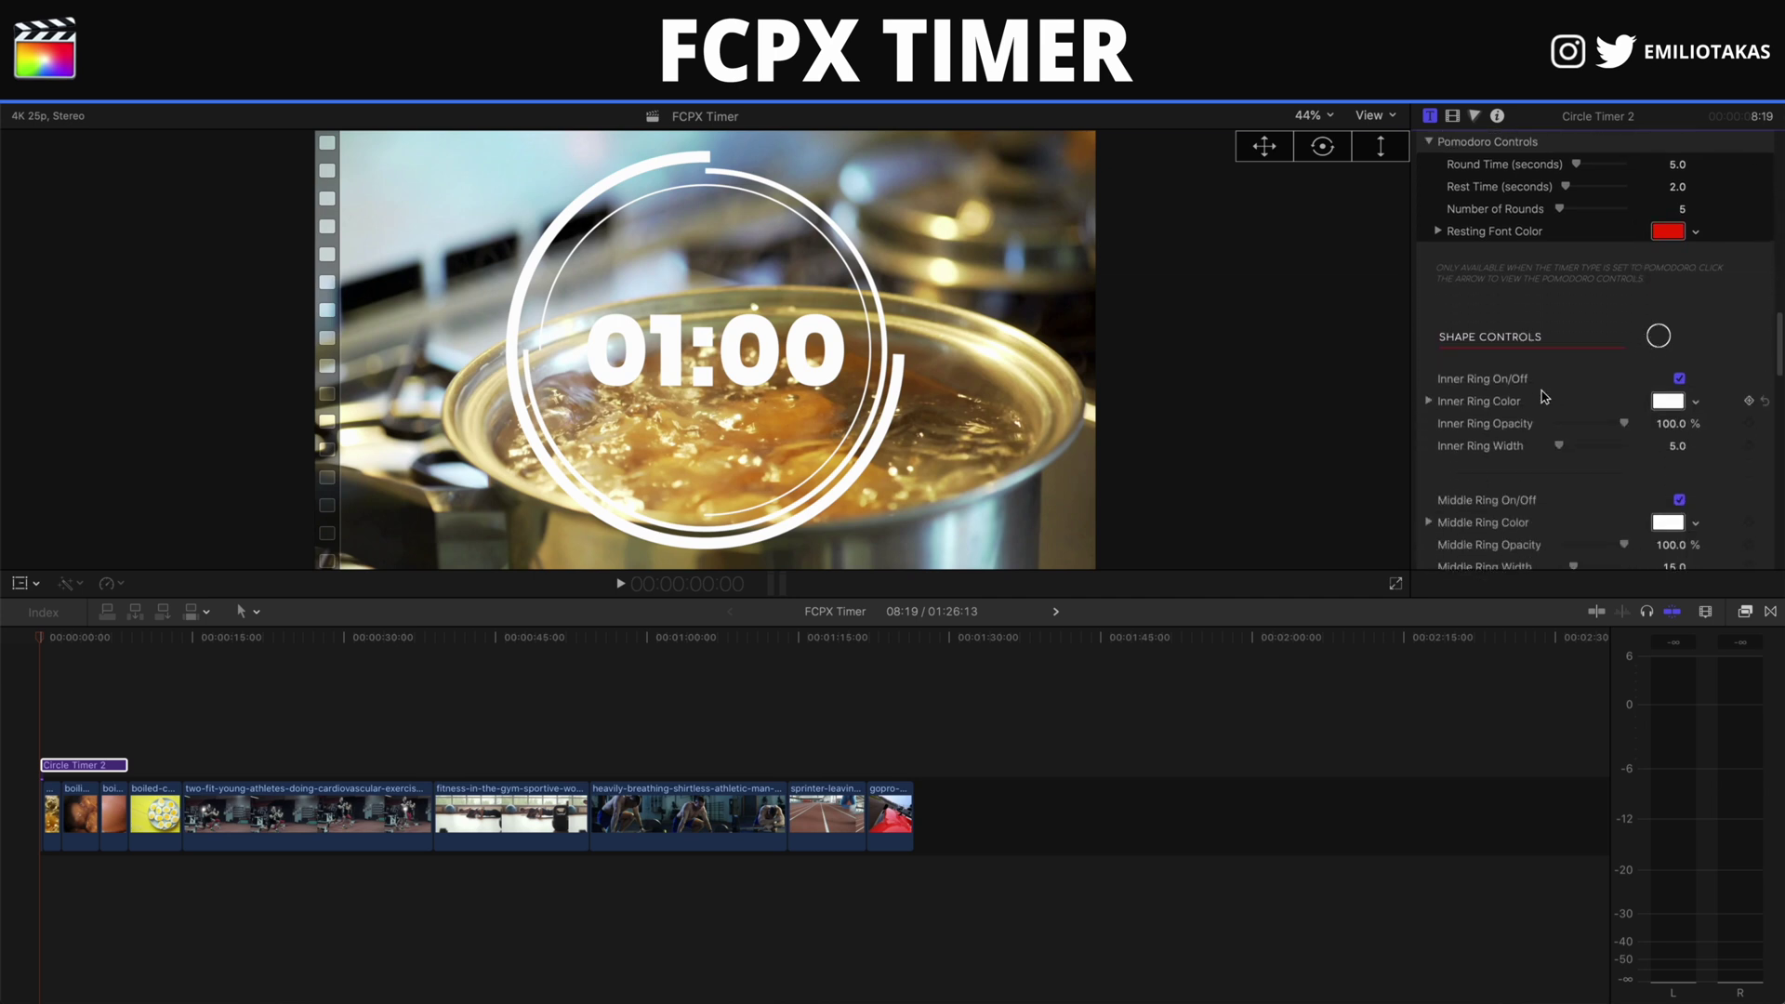
pyautogui.click(1670, 423)
pyautogui.click(1680, 379)
pyautogui.click(1669, 402)
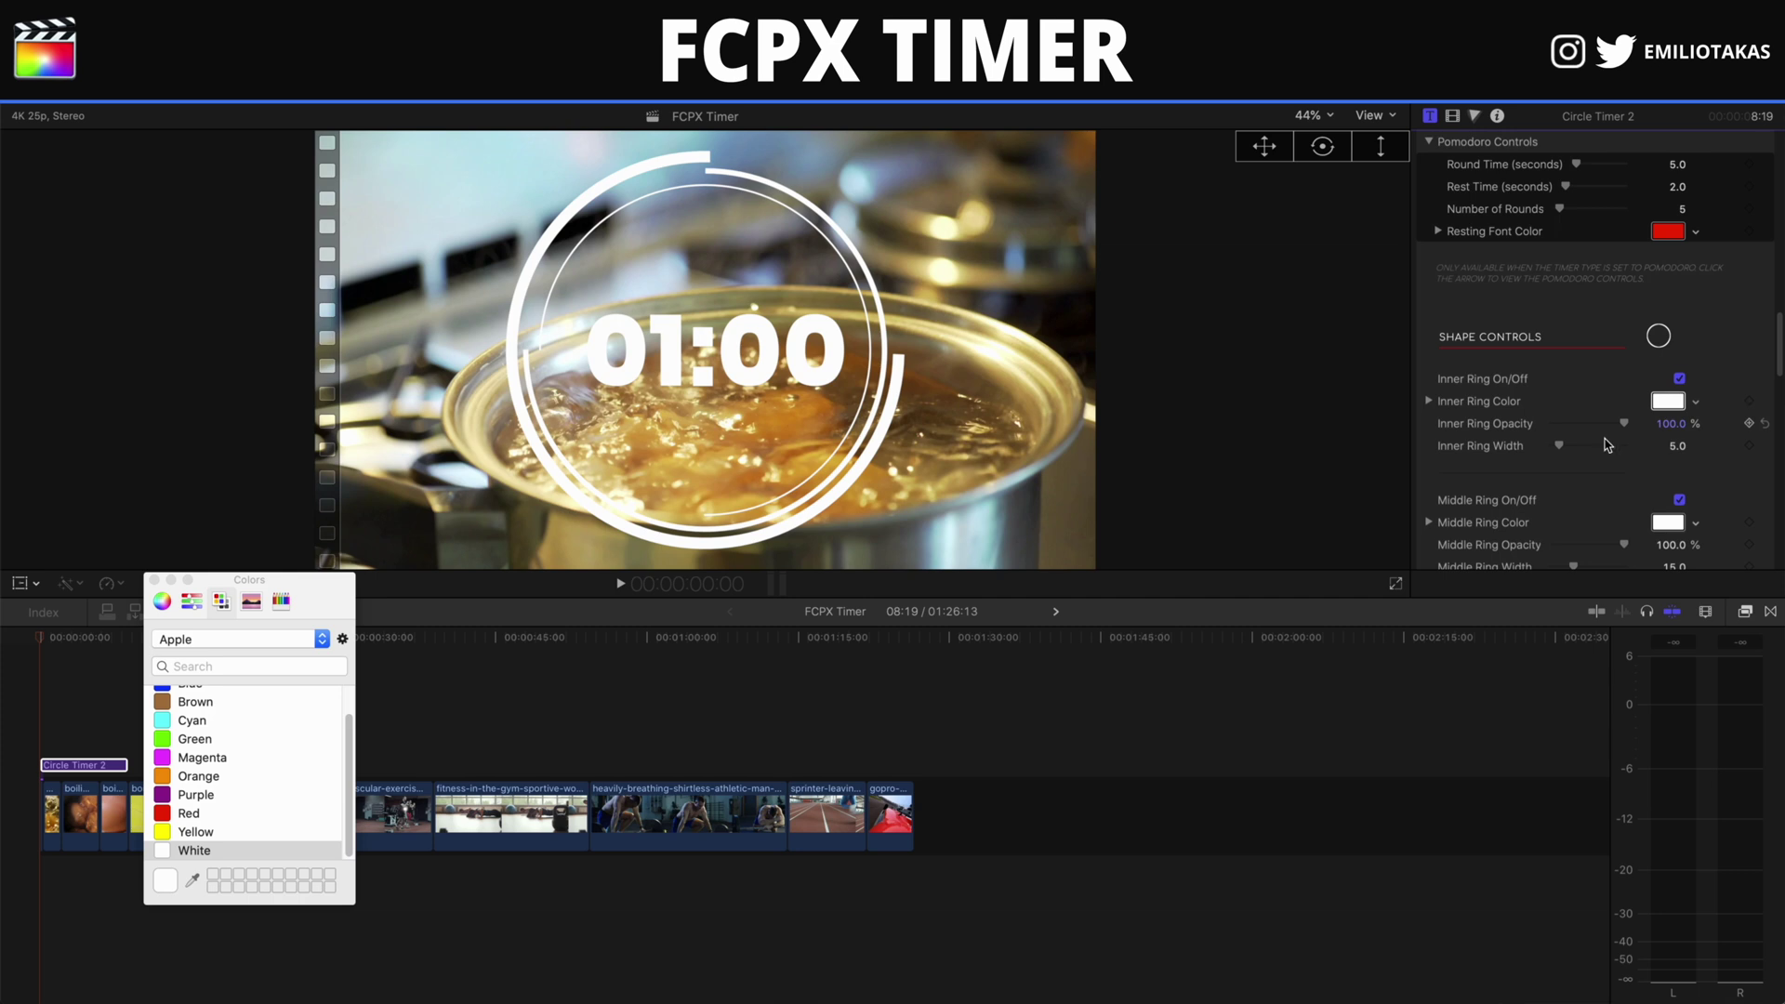
pyautogui.click(168, 740)
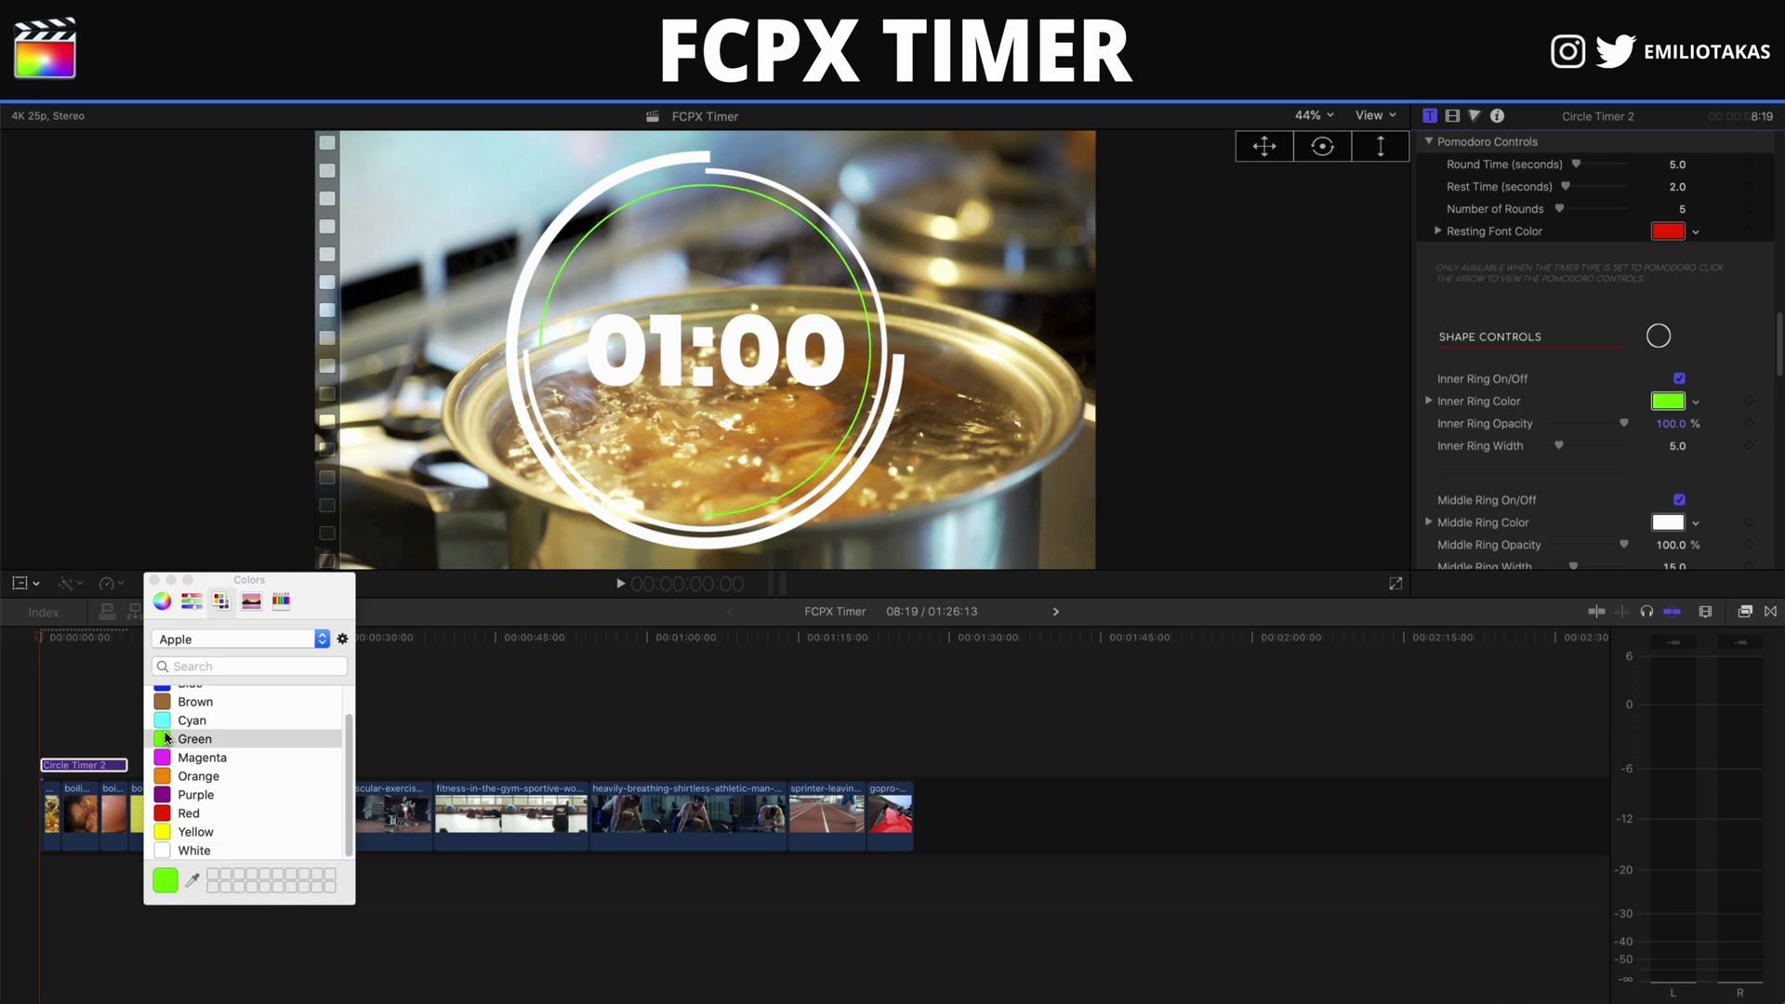
pyautogui.click(167, 722)
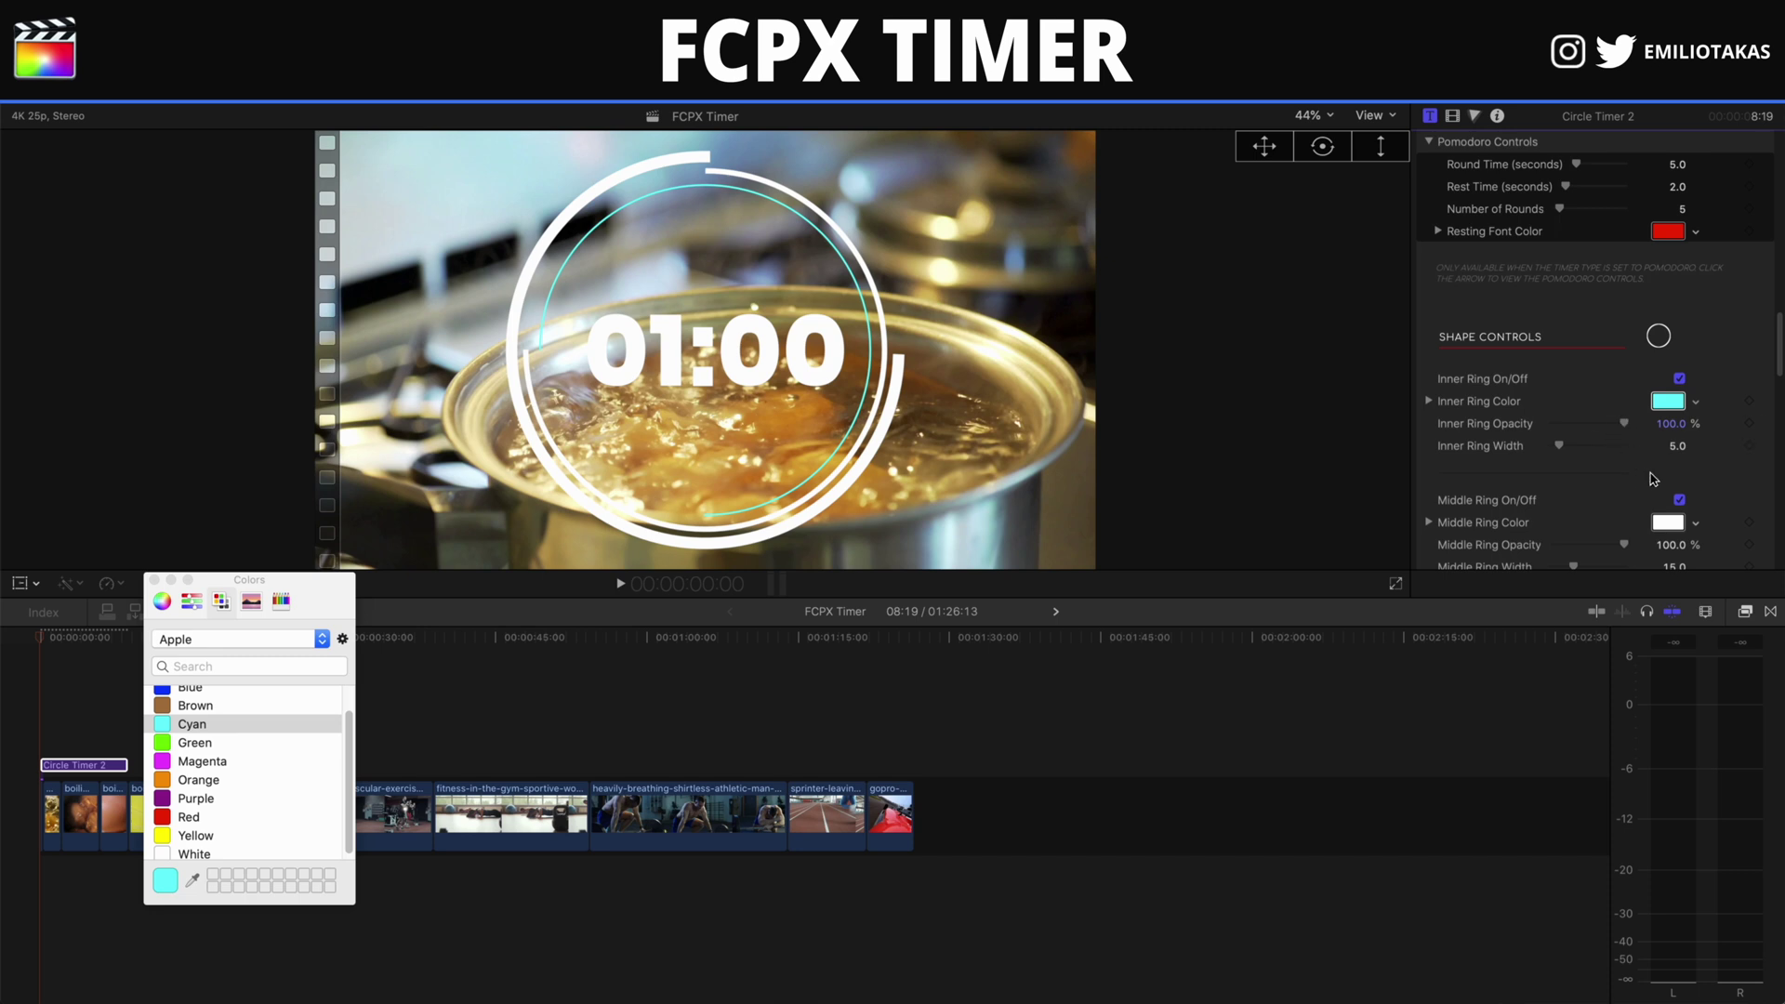
# Lower the inner ring opacity to 31.54%, with a ring width of 17.99
pyautogui.scroll(-1, 1604, 439)
pyautogui.moveTo(1603, 414); pyautogui.dragTo(1580, 446)
pyautogui.scroll(-3, 1562, 449)
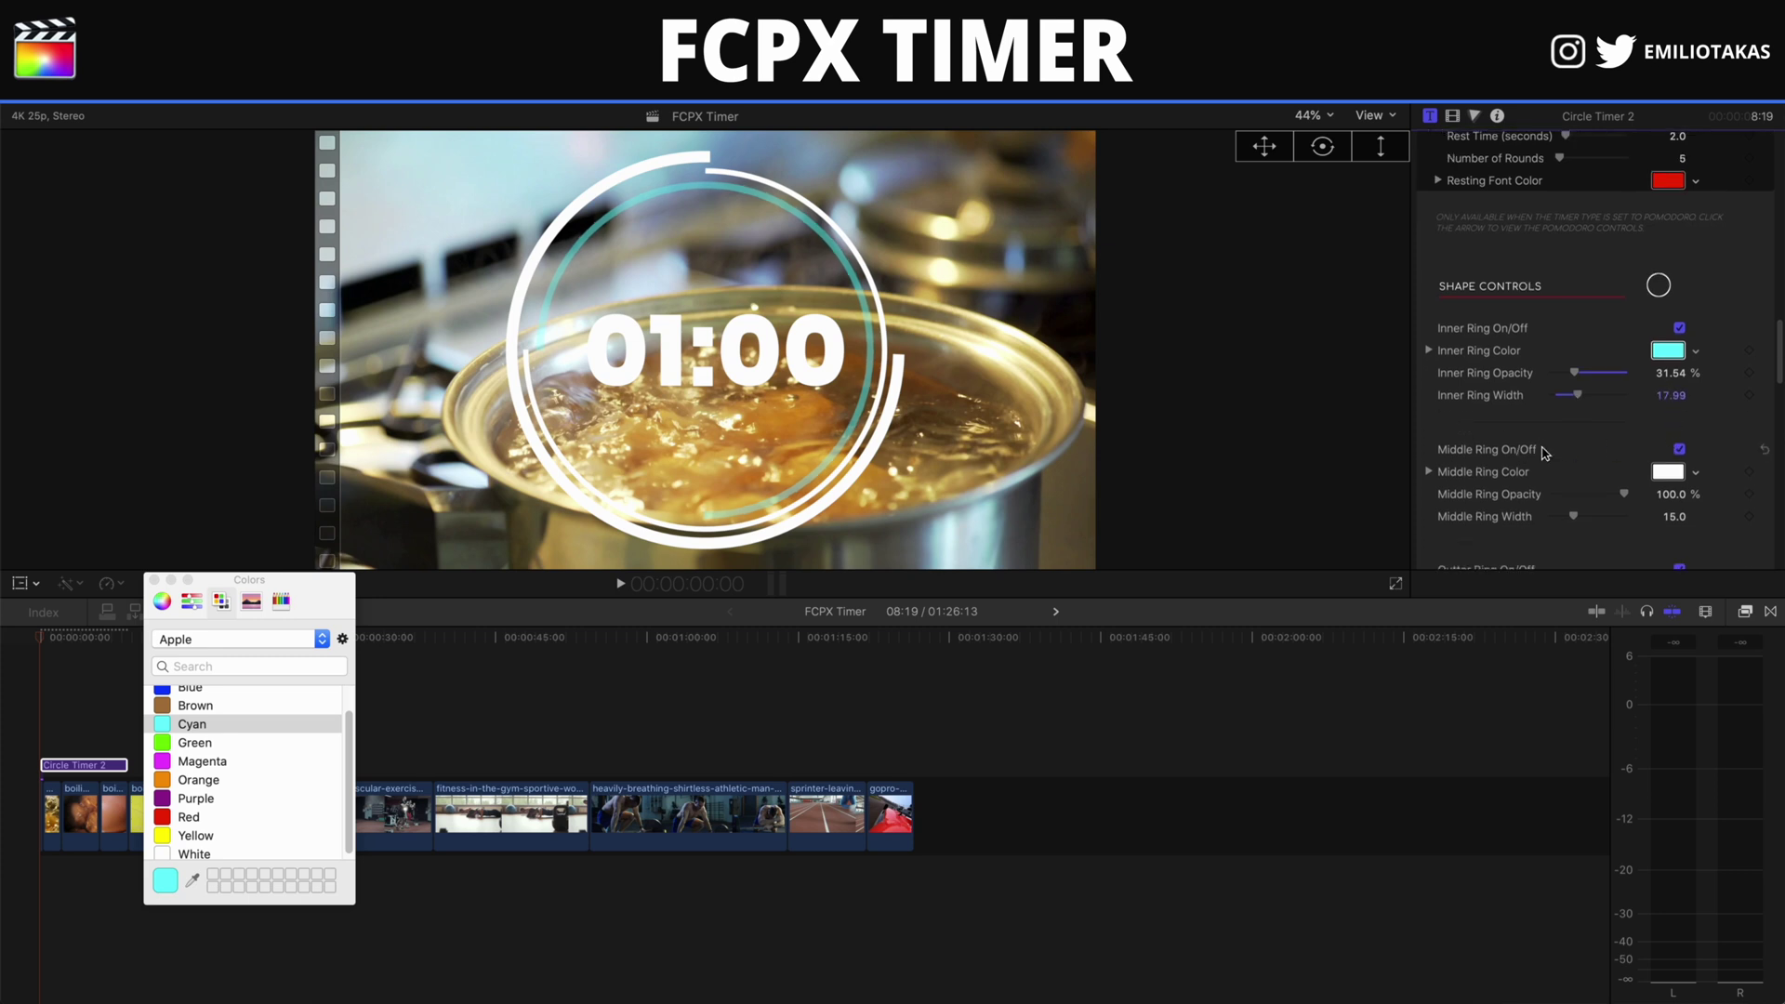
# Toggle the middle ring off and back on and bring up its colour choices
pyautogui.click(1679, 450)
pyautogui.click(1680, 450)
pyautogui.click(1671, 473)
pyautogui.scroll(2, 239, 732)
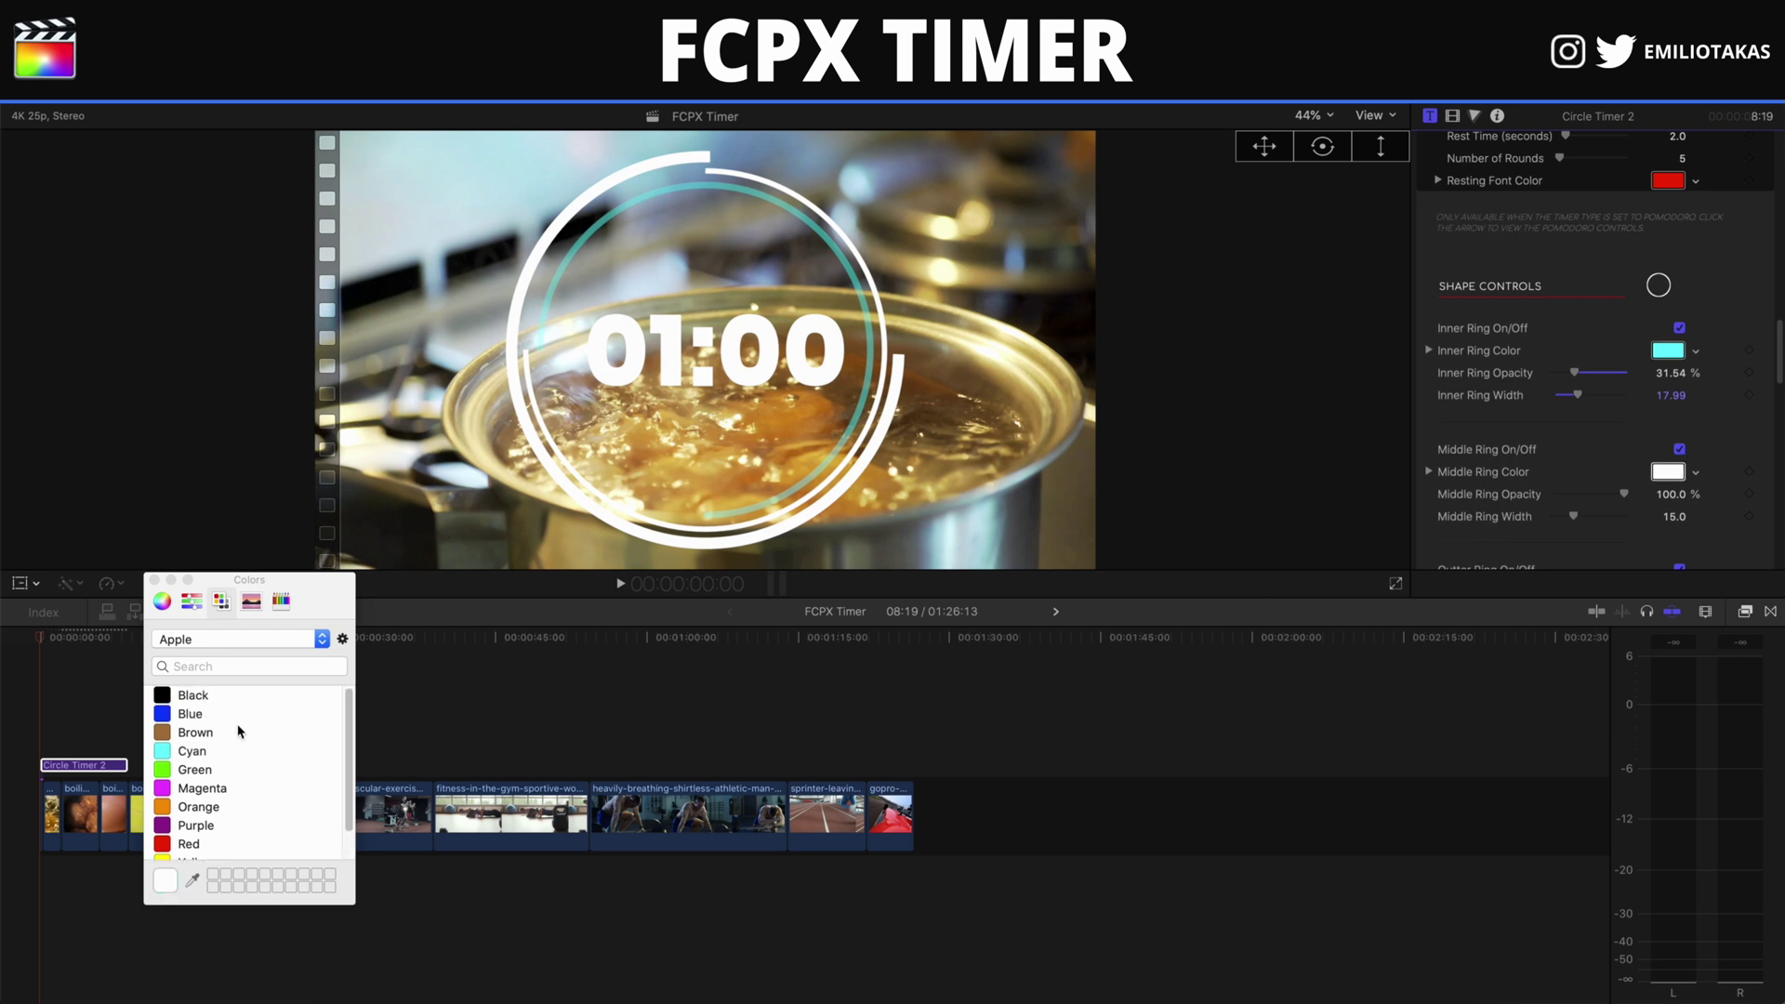
pyautogui.click(168, 697)
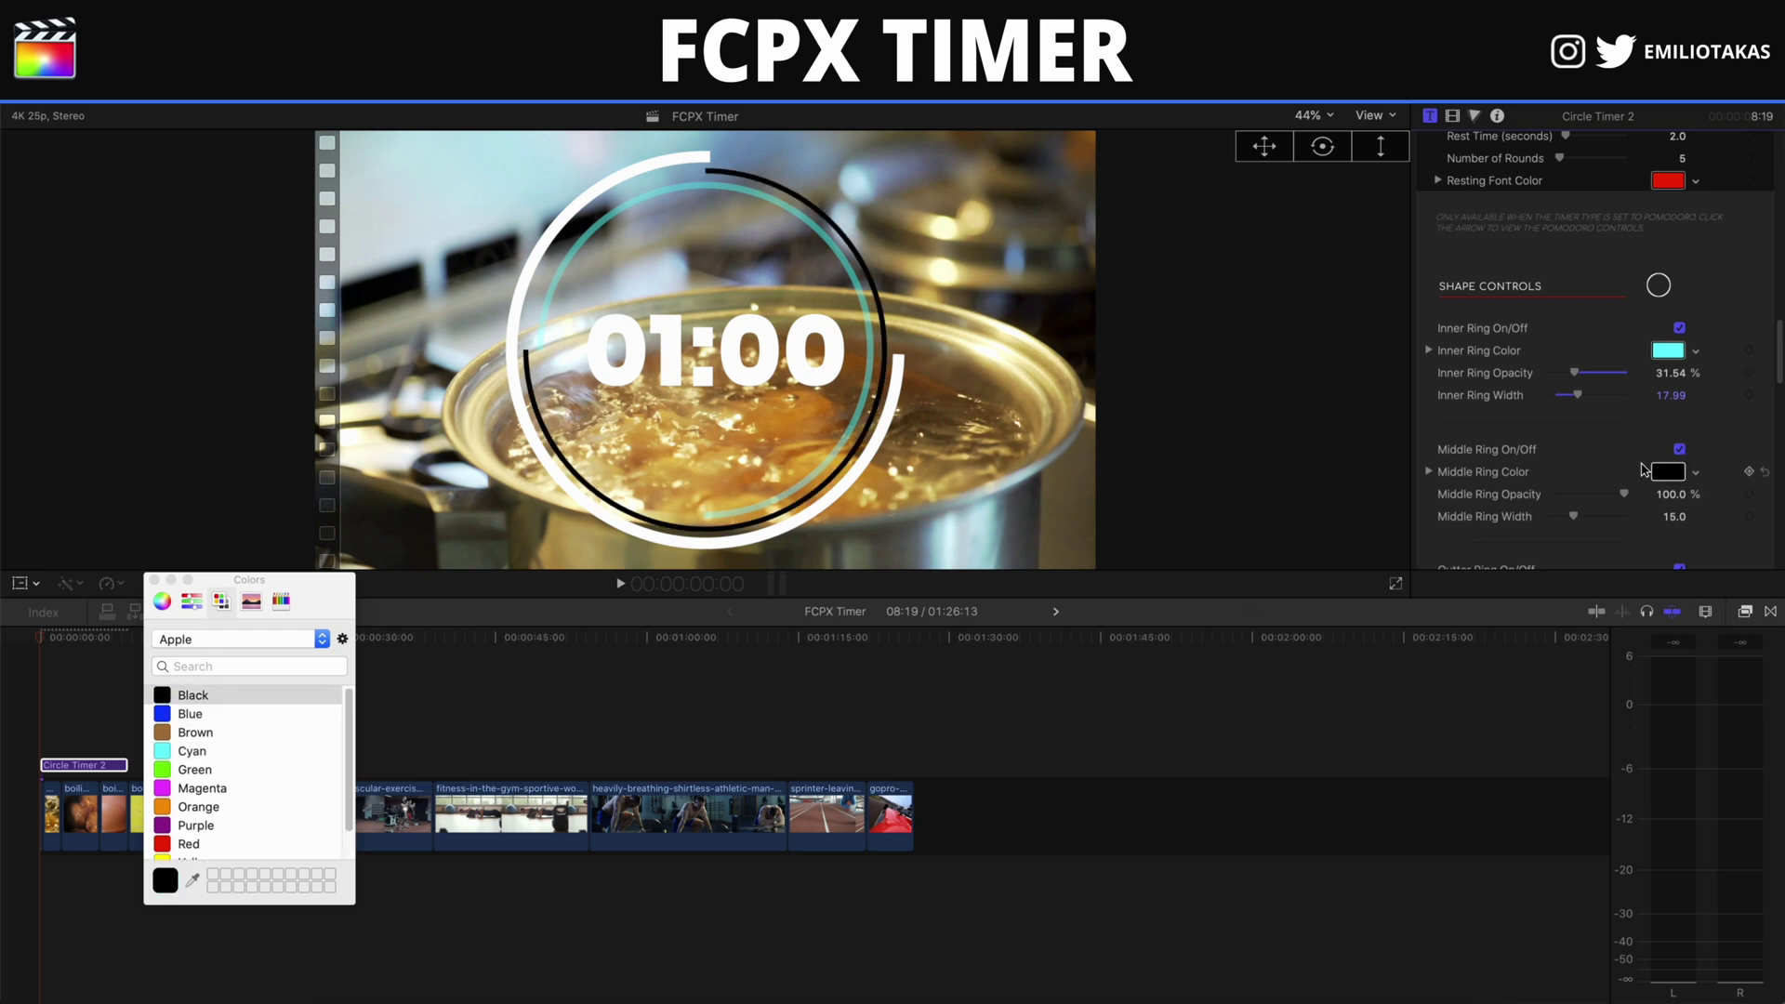
pyautogui.scroll(-1, 1646, 470)
pyautogui.moveTo(1624, 484)
pyautogui.mouseDown()
pyautogui.moveTo(1554, 485)
pyautogui.moveTo(1627, 489)
pyautogui.mouseUp()
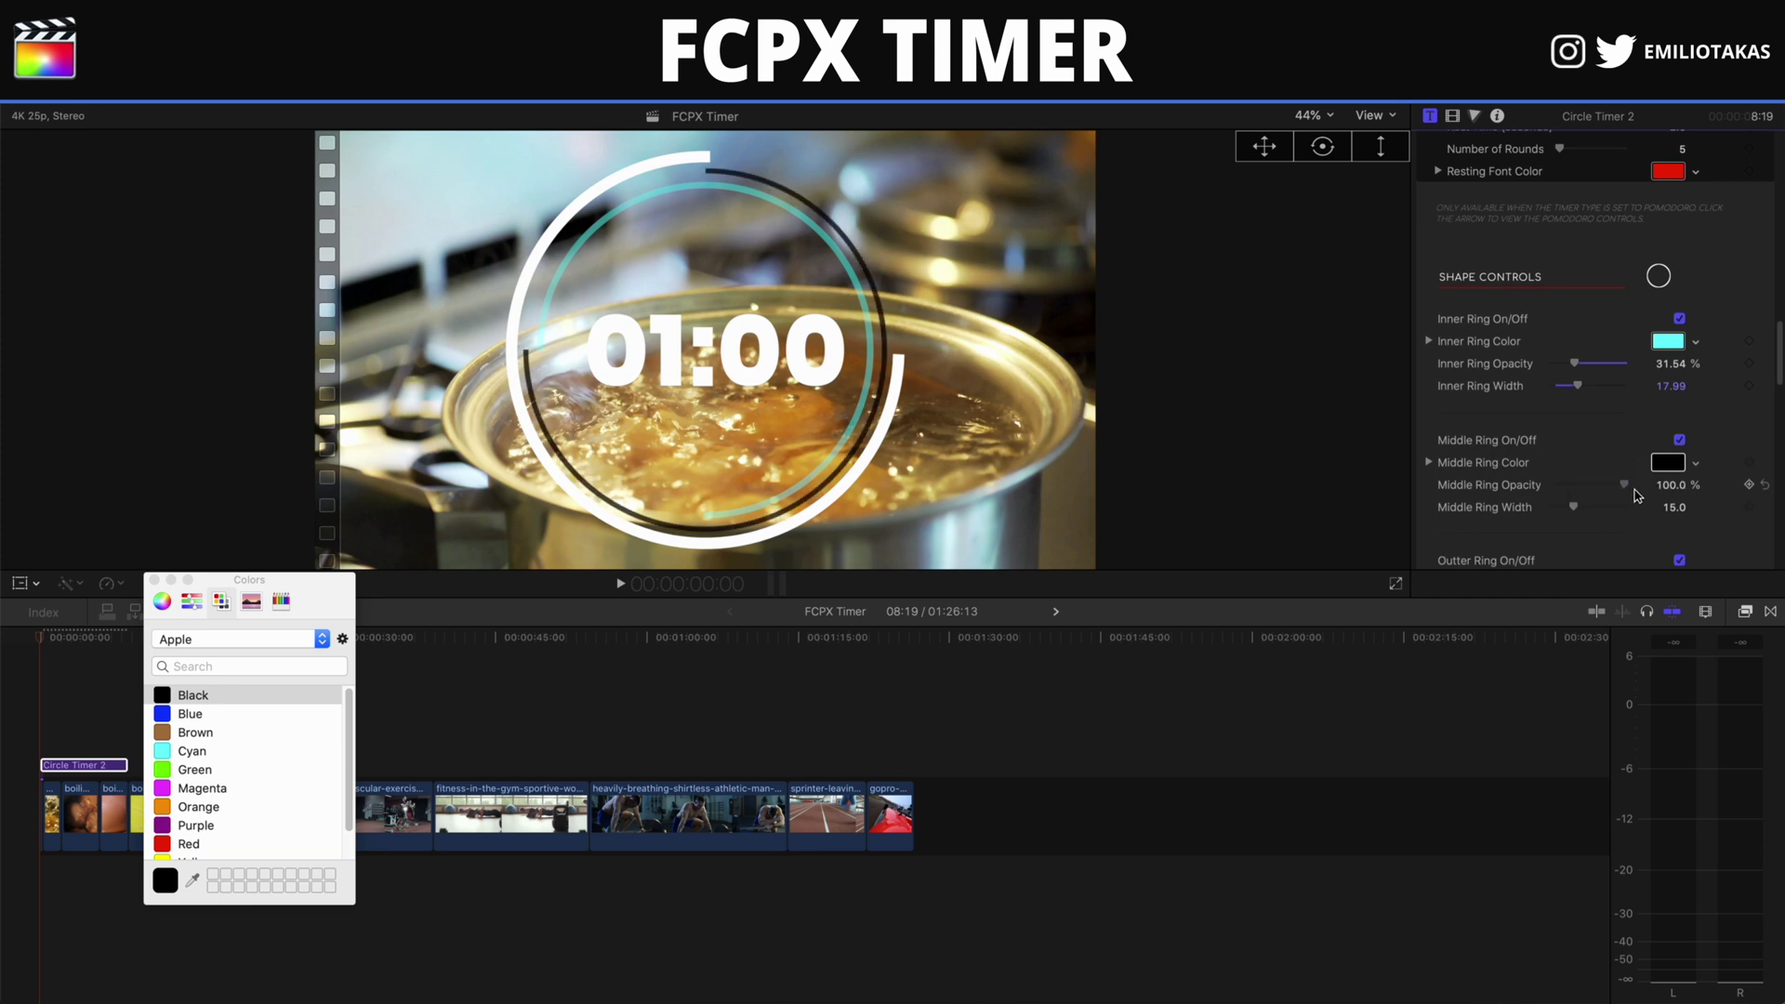
pyautogui.scroll(-3, 1599, 502)
pyautogui.scroll(-2, 1600, 502)
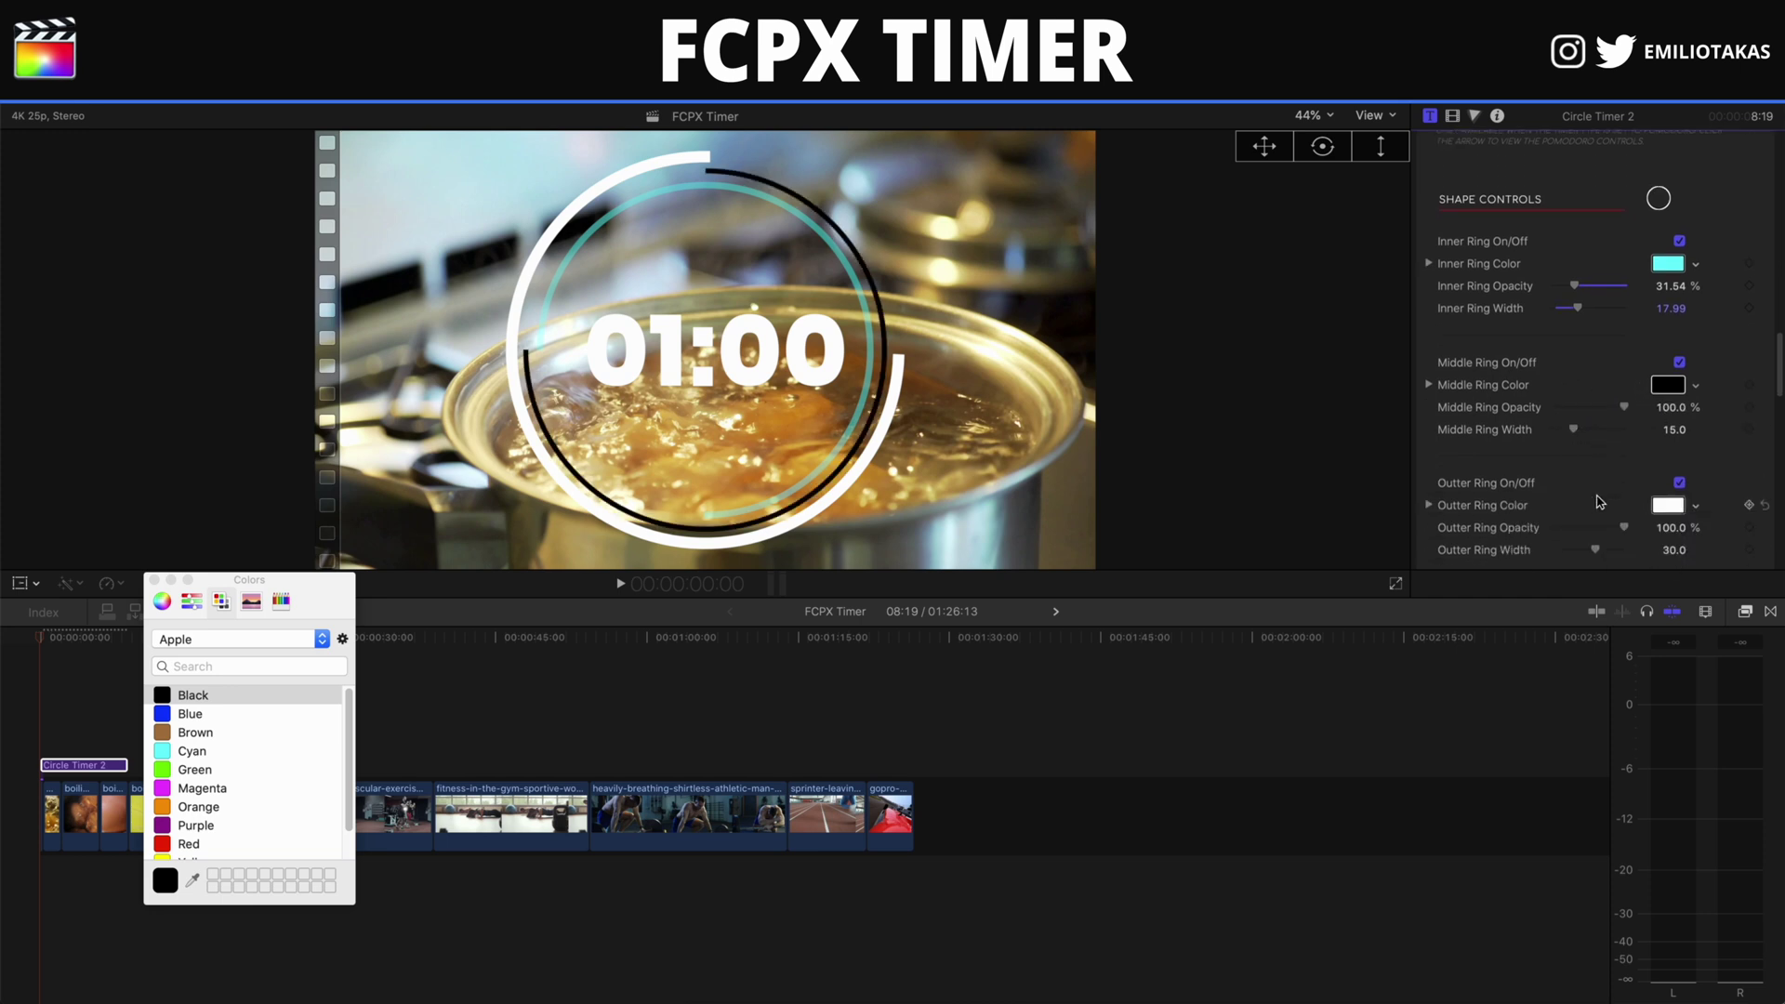
pyautogui.click(1680, 473)
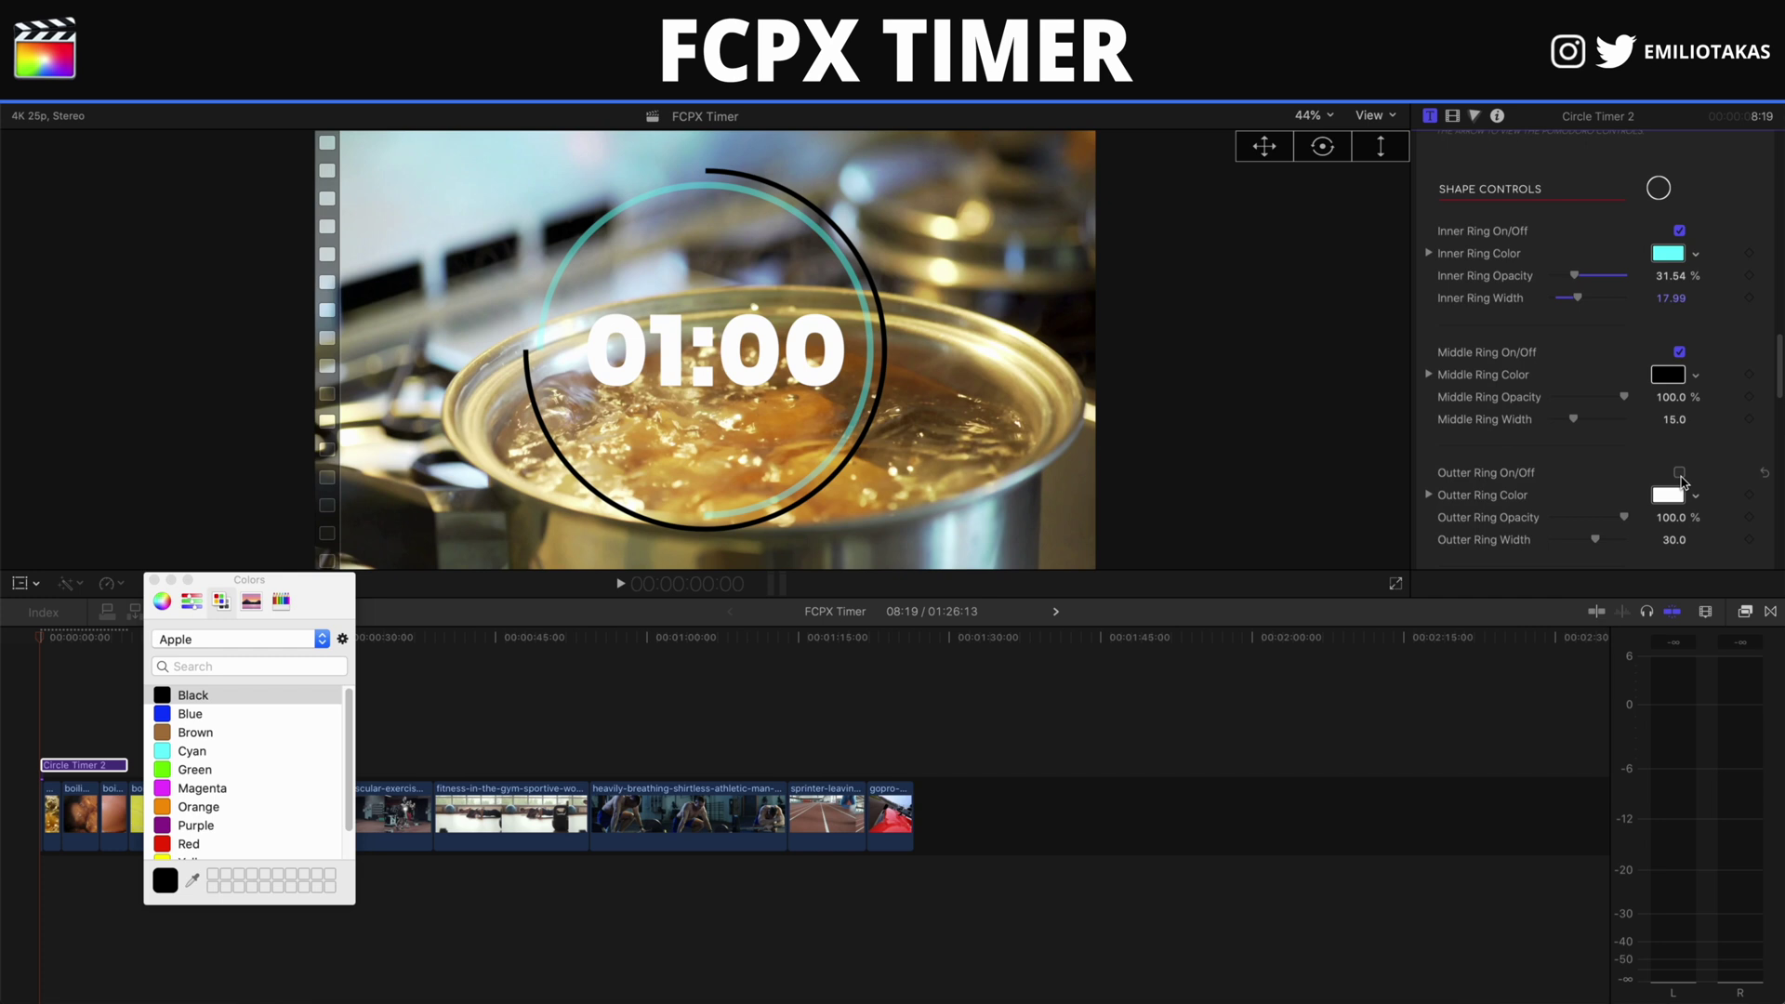
pyautogui.click(1679, 472)
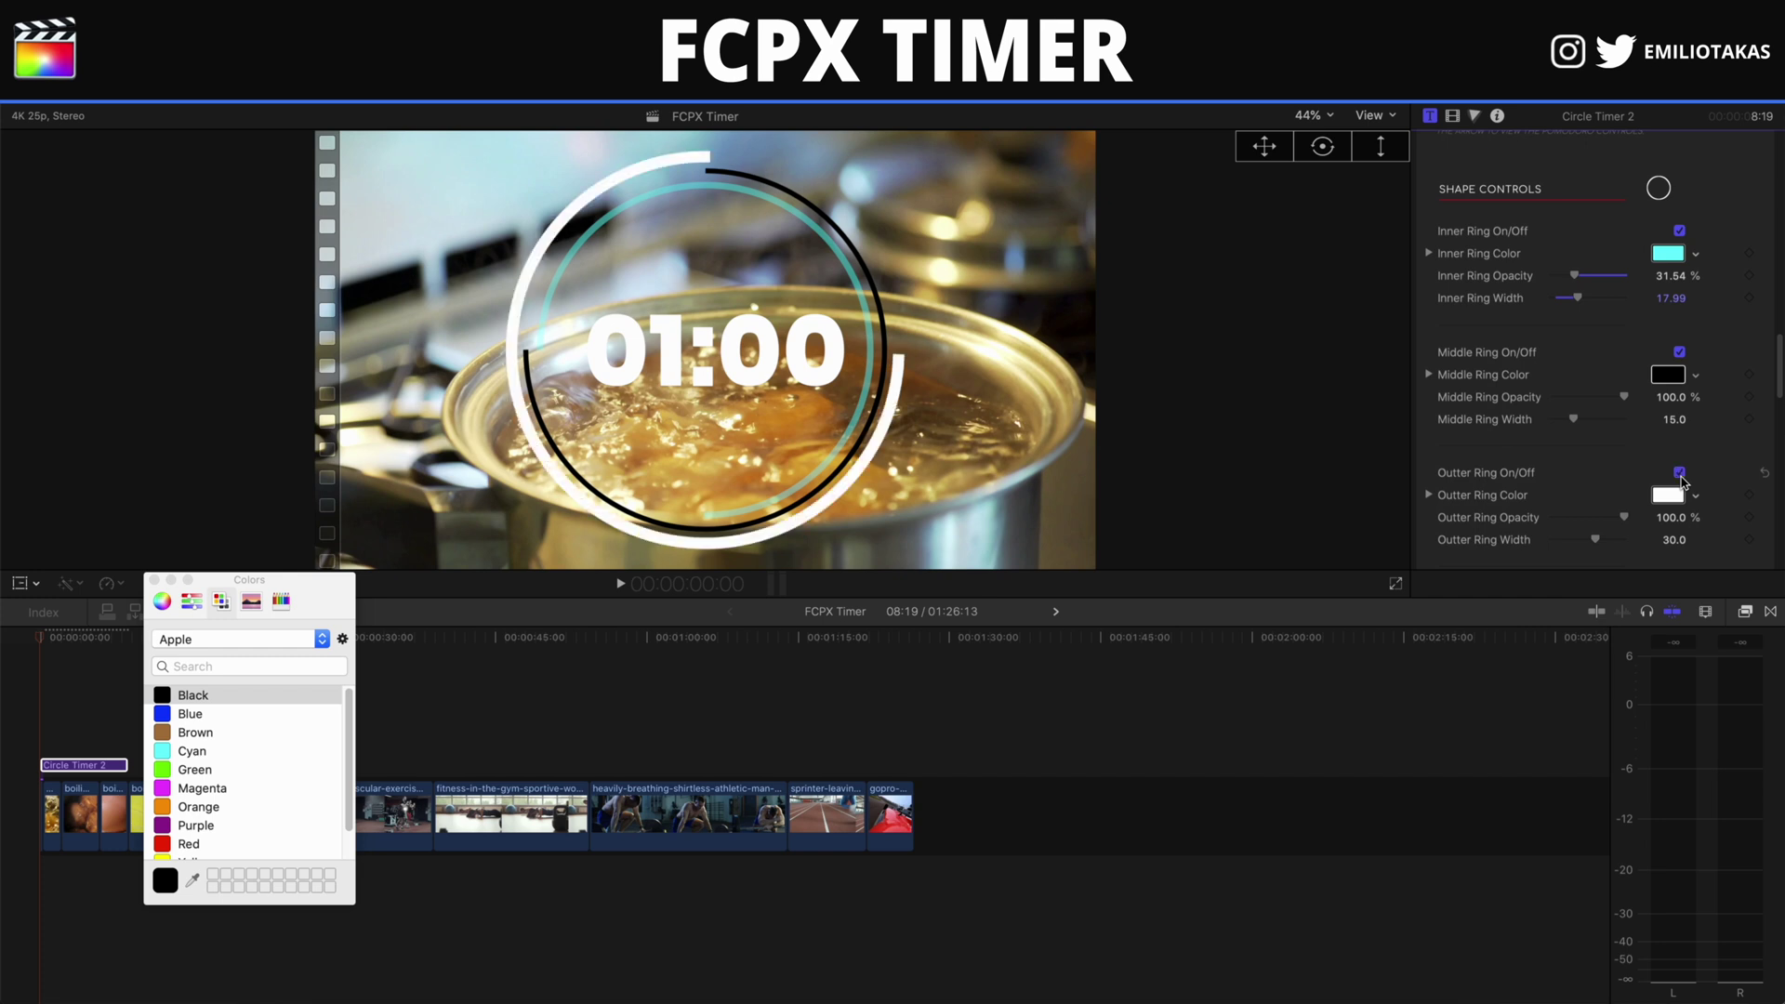
pyautogui.click(1679, 472)
pyautogui.scroll(-5, 1581, 483)
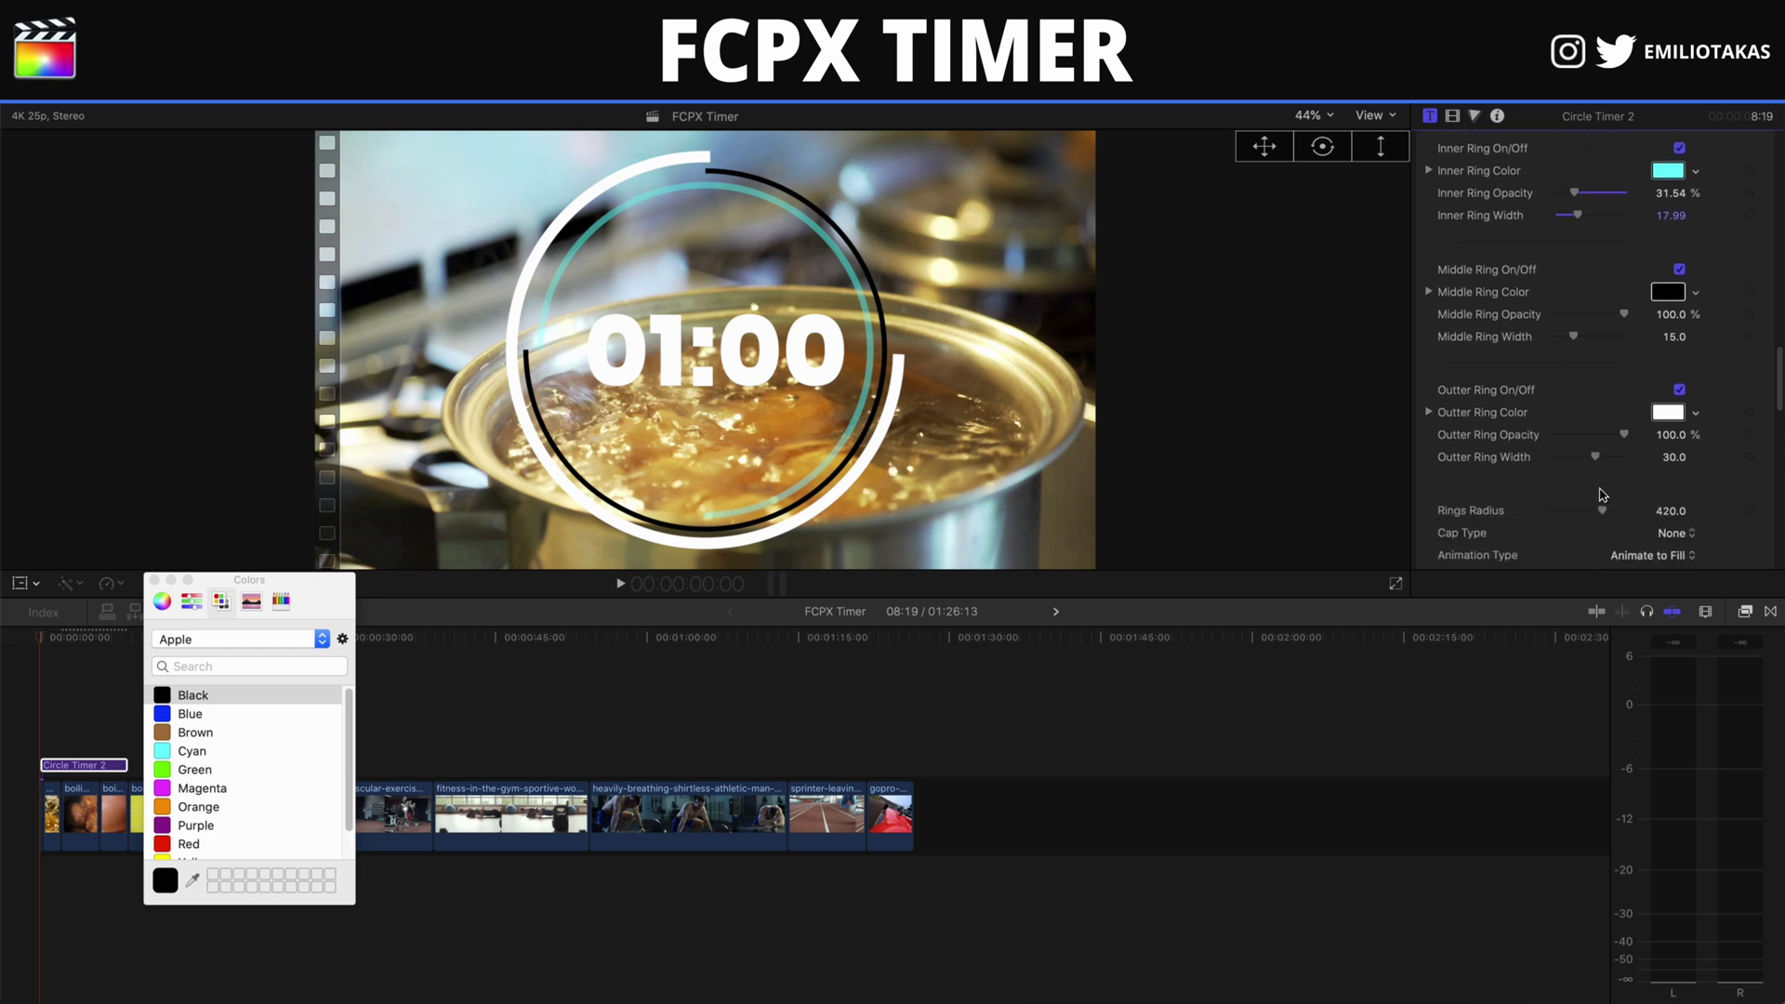
pyautogui.moveTo(1602, 510); pyautogui.dragTo(1603, 516)
# Give the timer rings bevel caps after briefly trying round caps
pyautogui.scroll(-1, 1606, 495)
pyautogui.click(1670, 507)
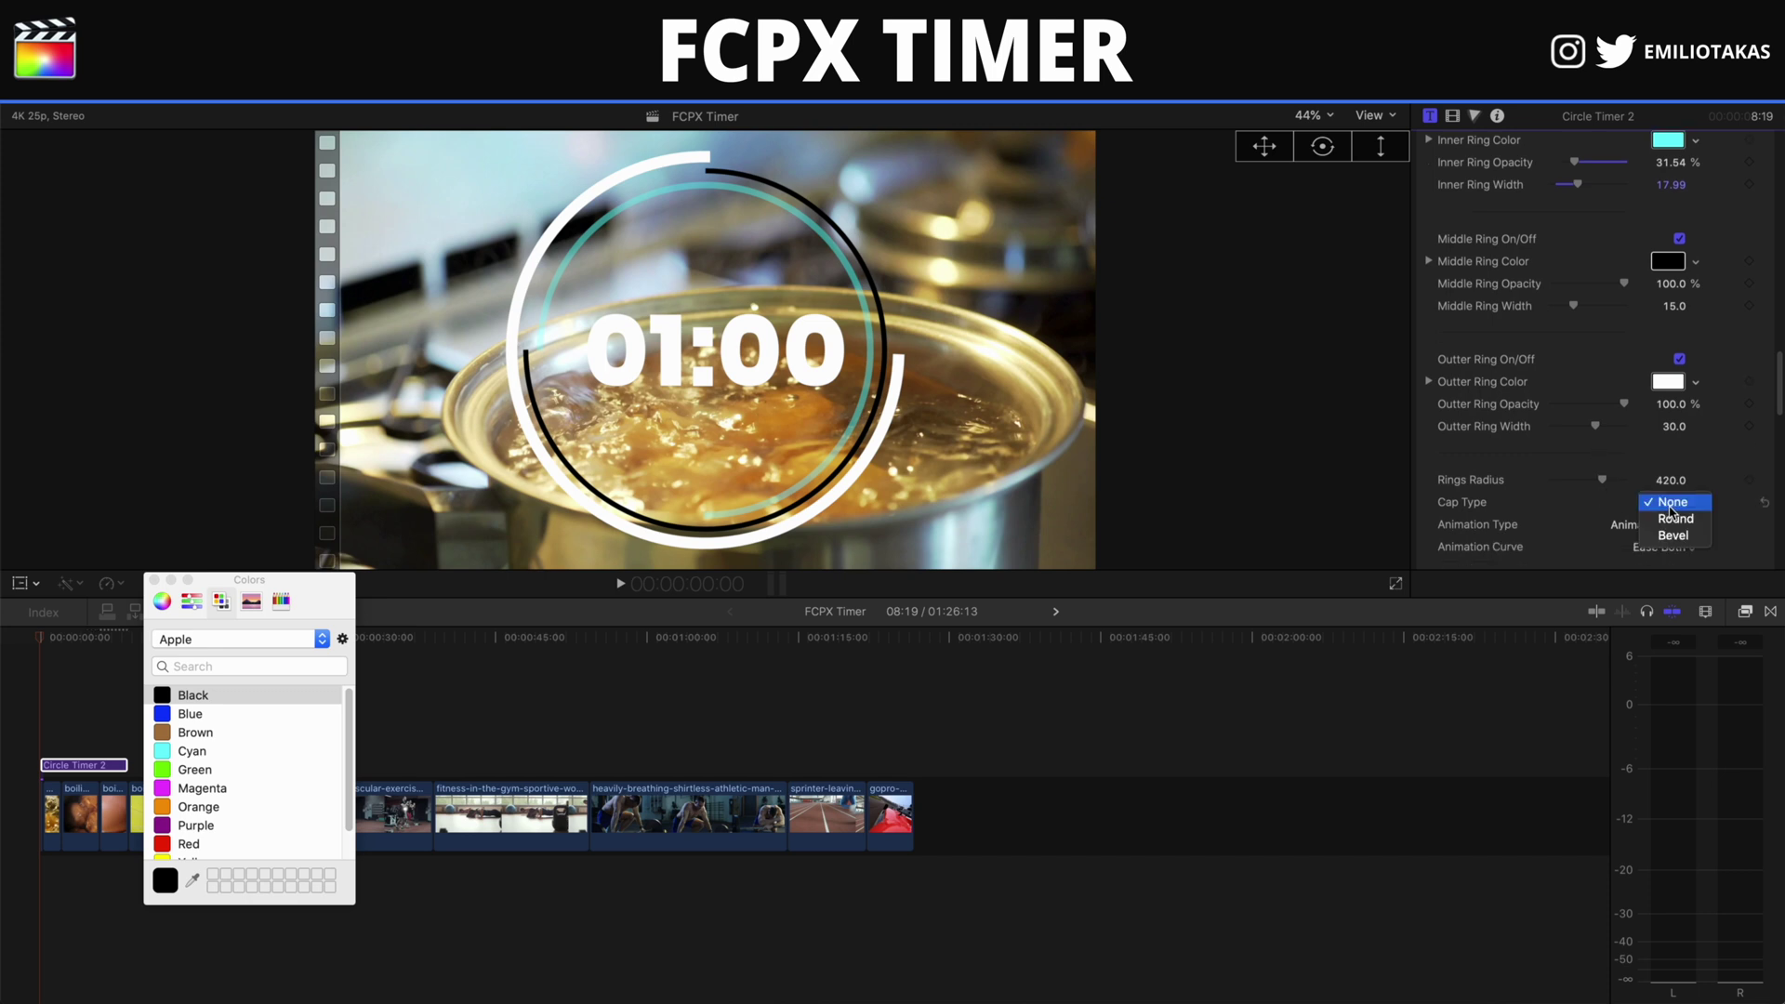
pyautogui.click(1674, 517)
pyautogui.click(1674, 510)
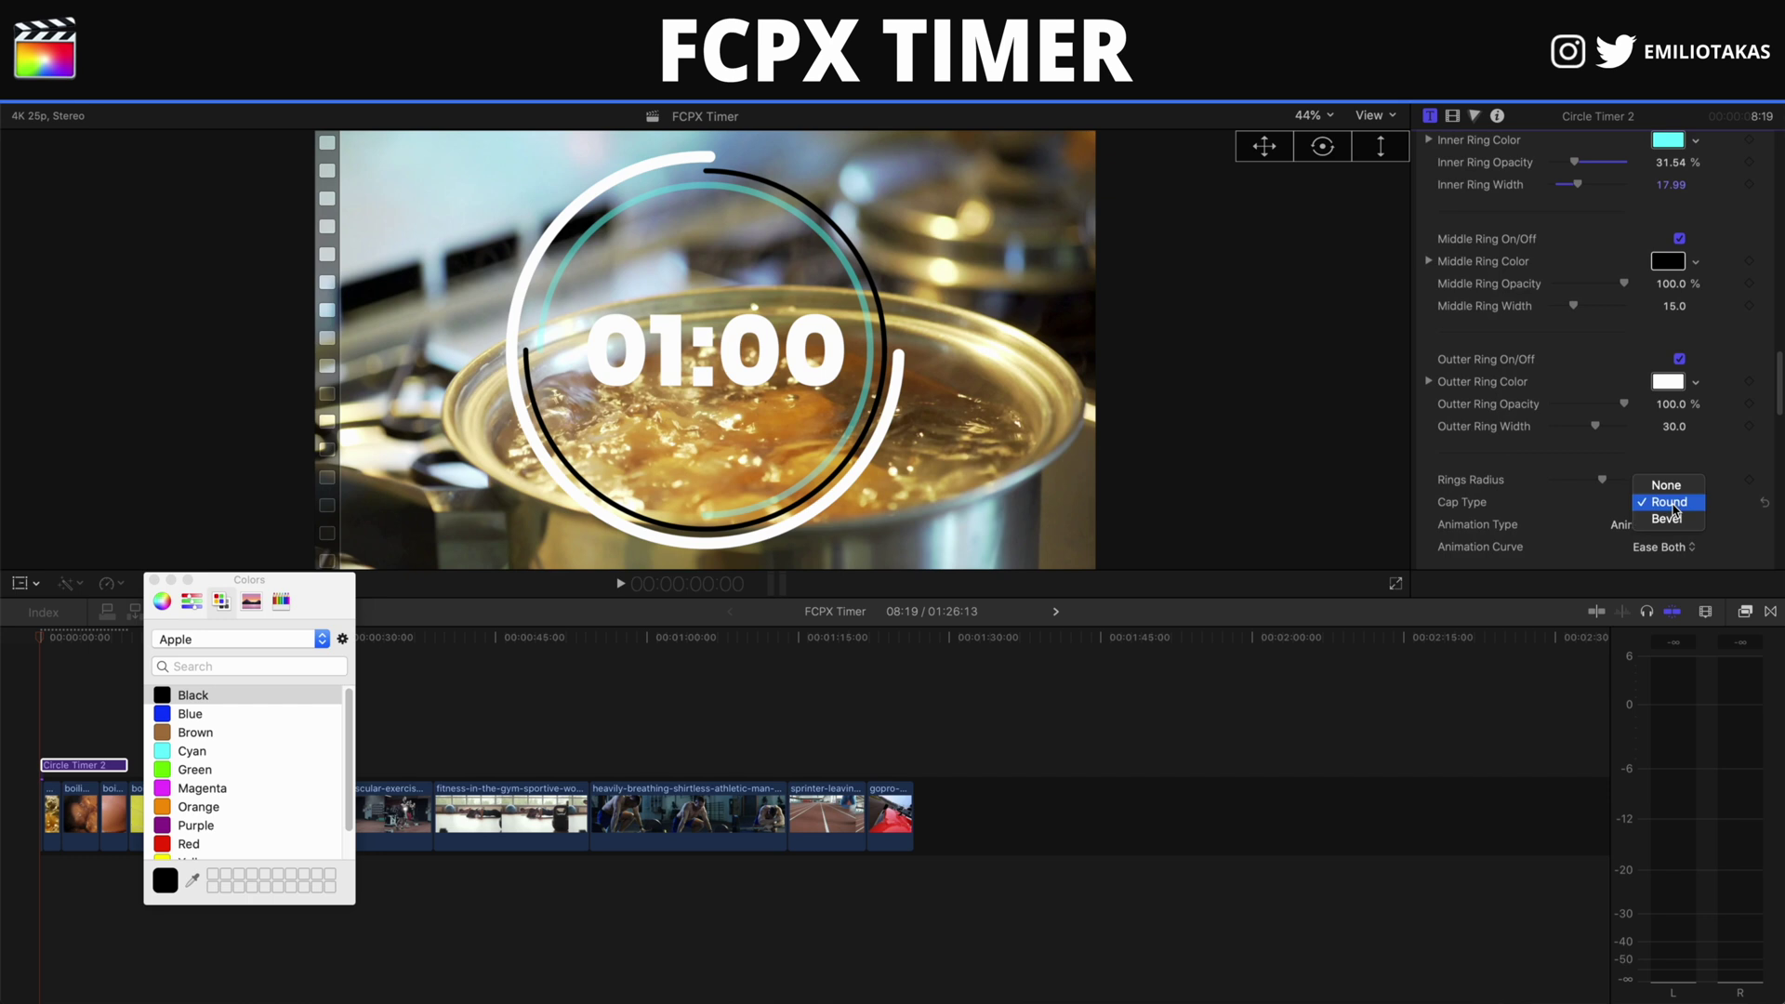
pyautogui.click(1679, 519)
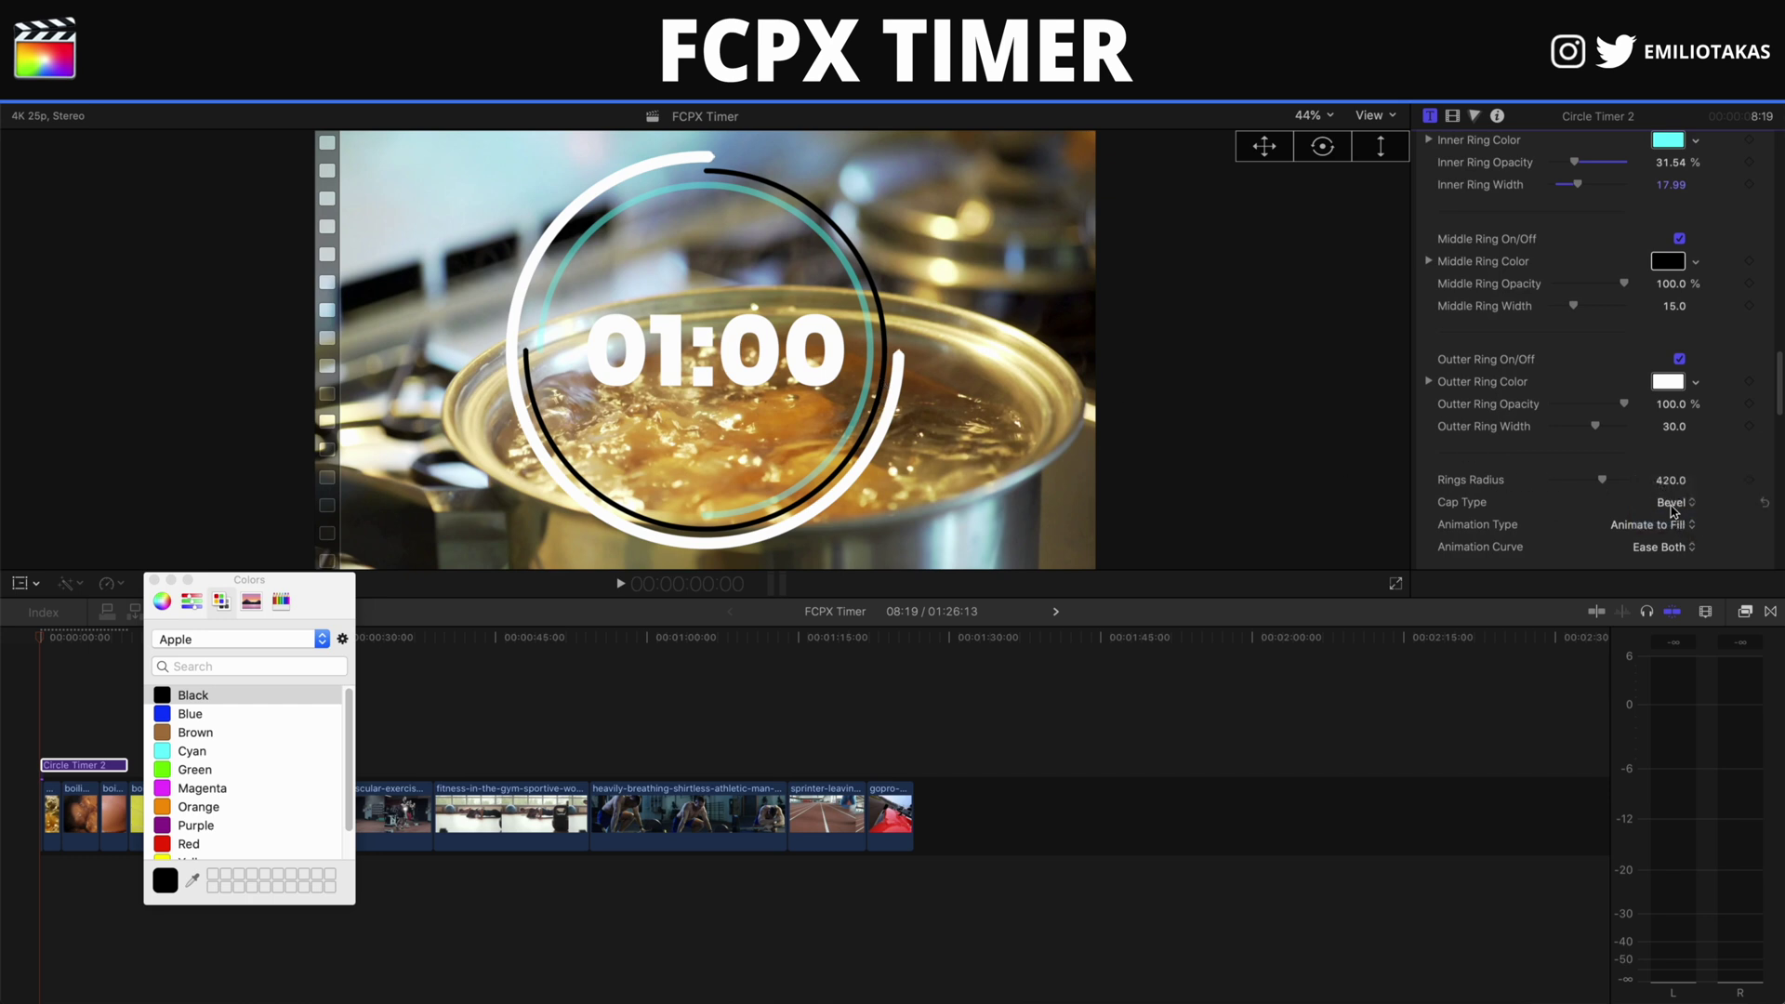
# Keep the ring animation on Animate to Fill after trying Animate to Empty, then preview playback
pyautogui.scroll(-1, 1671, 507)
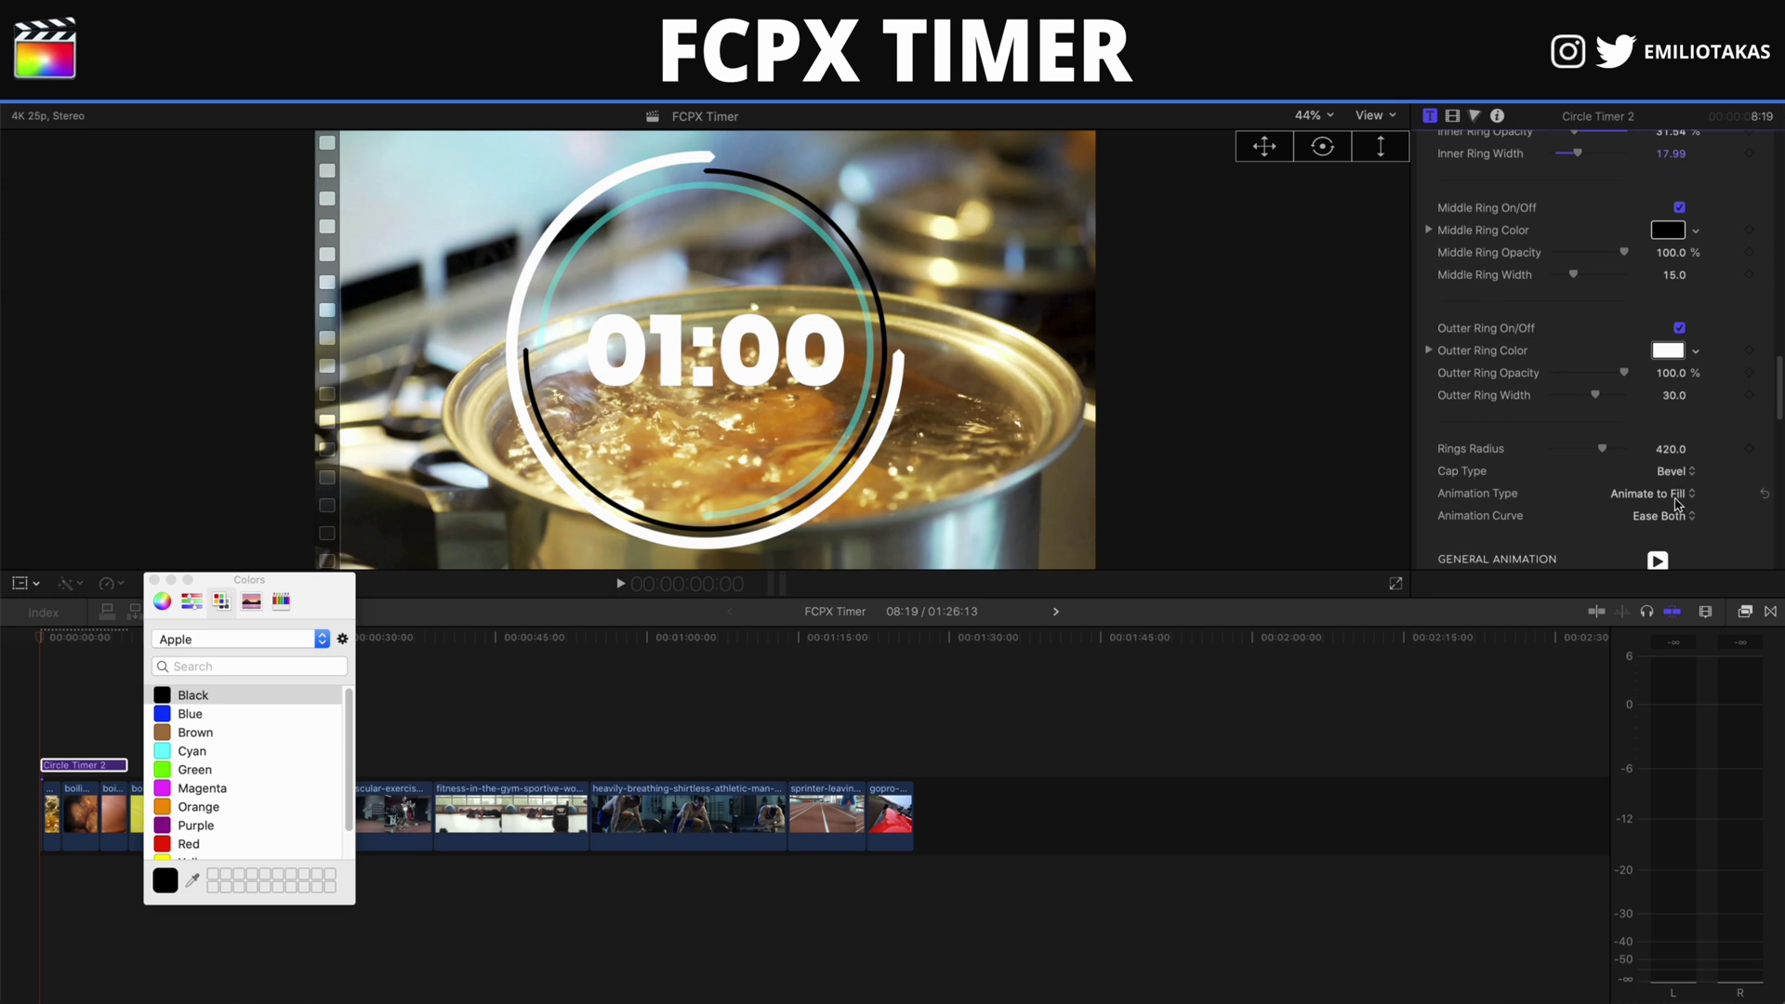
pyautogui.click(1677, 498)
pyautogui.click(1678, 510)
pyautogui.click(1679, 495)
pyautogui.click(1678, 478)
pyautogui.click(154, 579)
pyautogui.click(30, 728)
pyautogui.press('space')
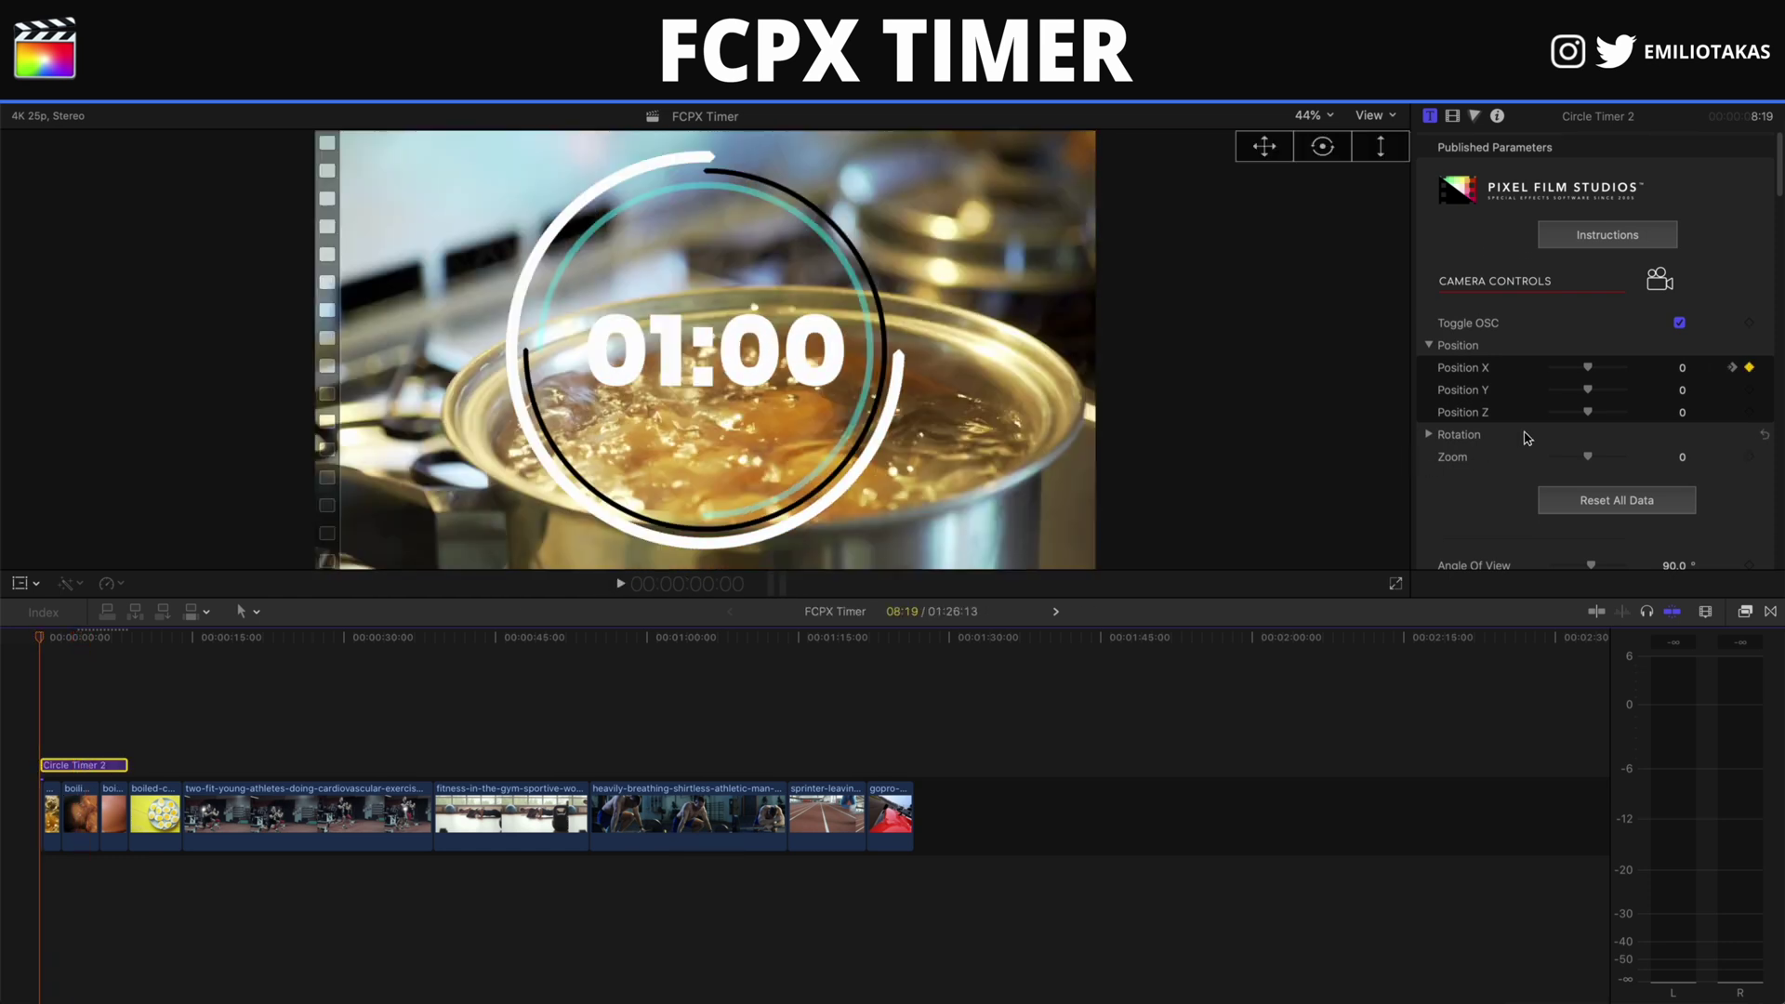
# Preview the animation with Animation Time shortened to 5% of Total Duration
pyautogui.scroll(-20, 1526, 437)
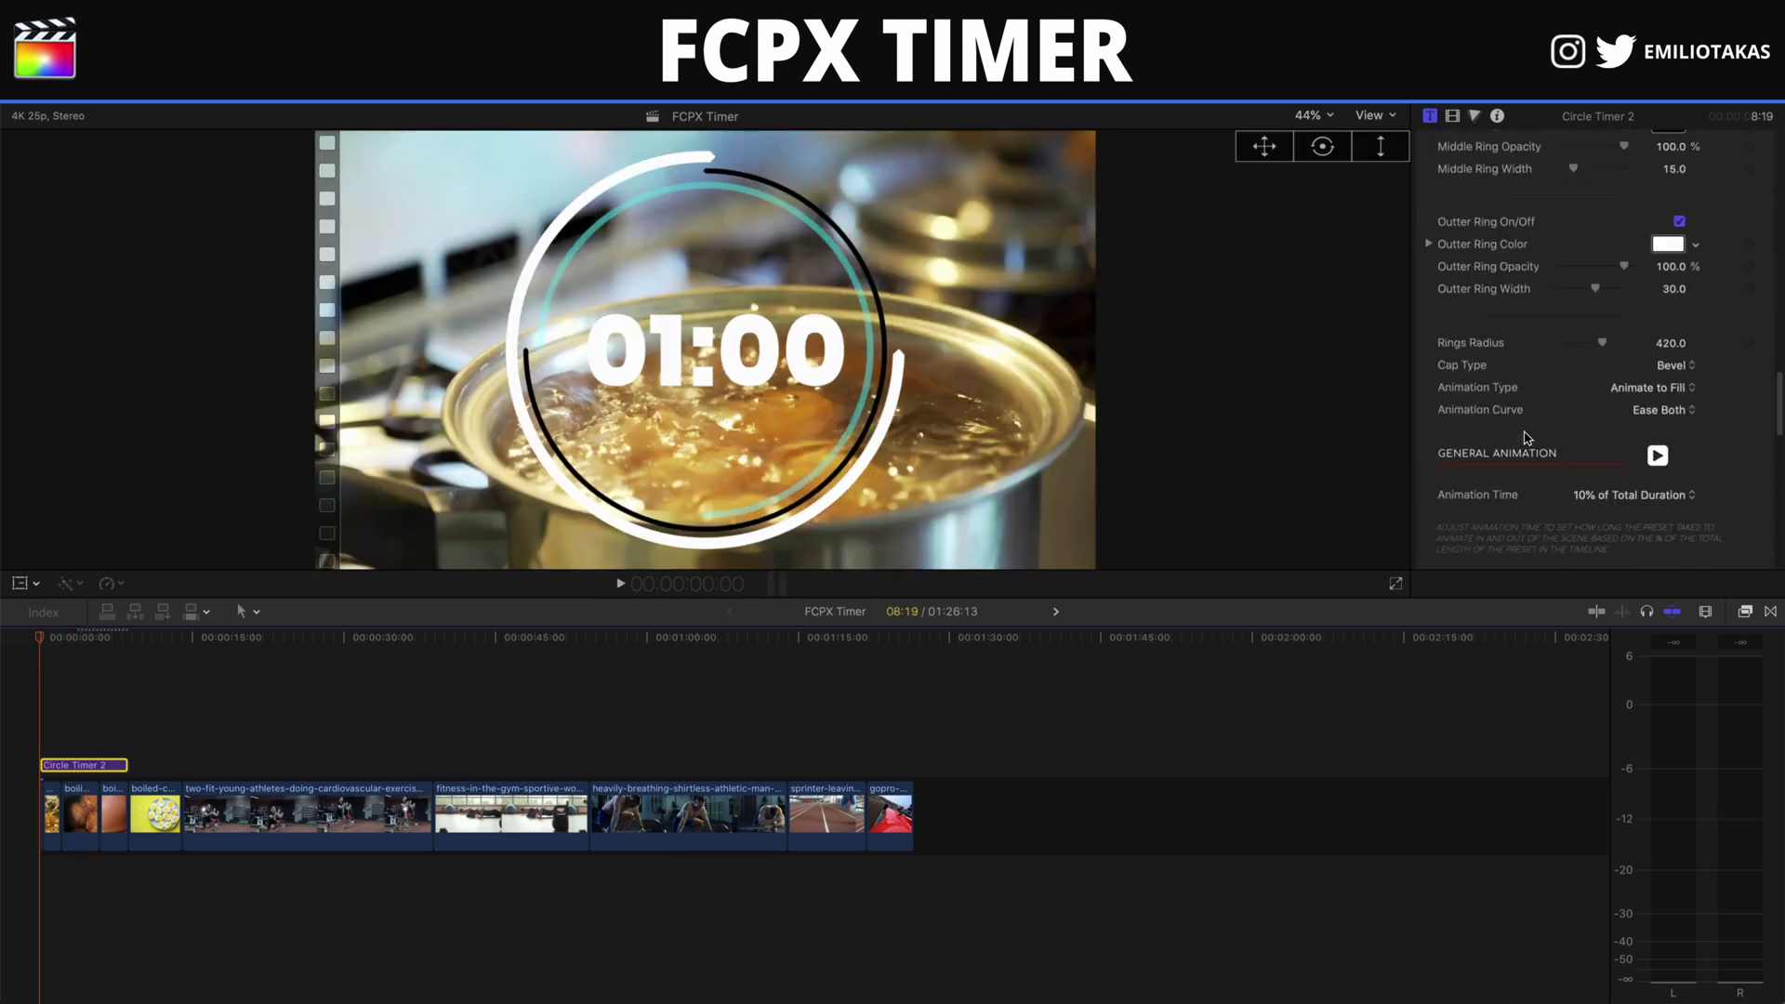
pyautogui.scroll(-1, 1536, 392)
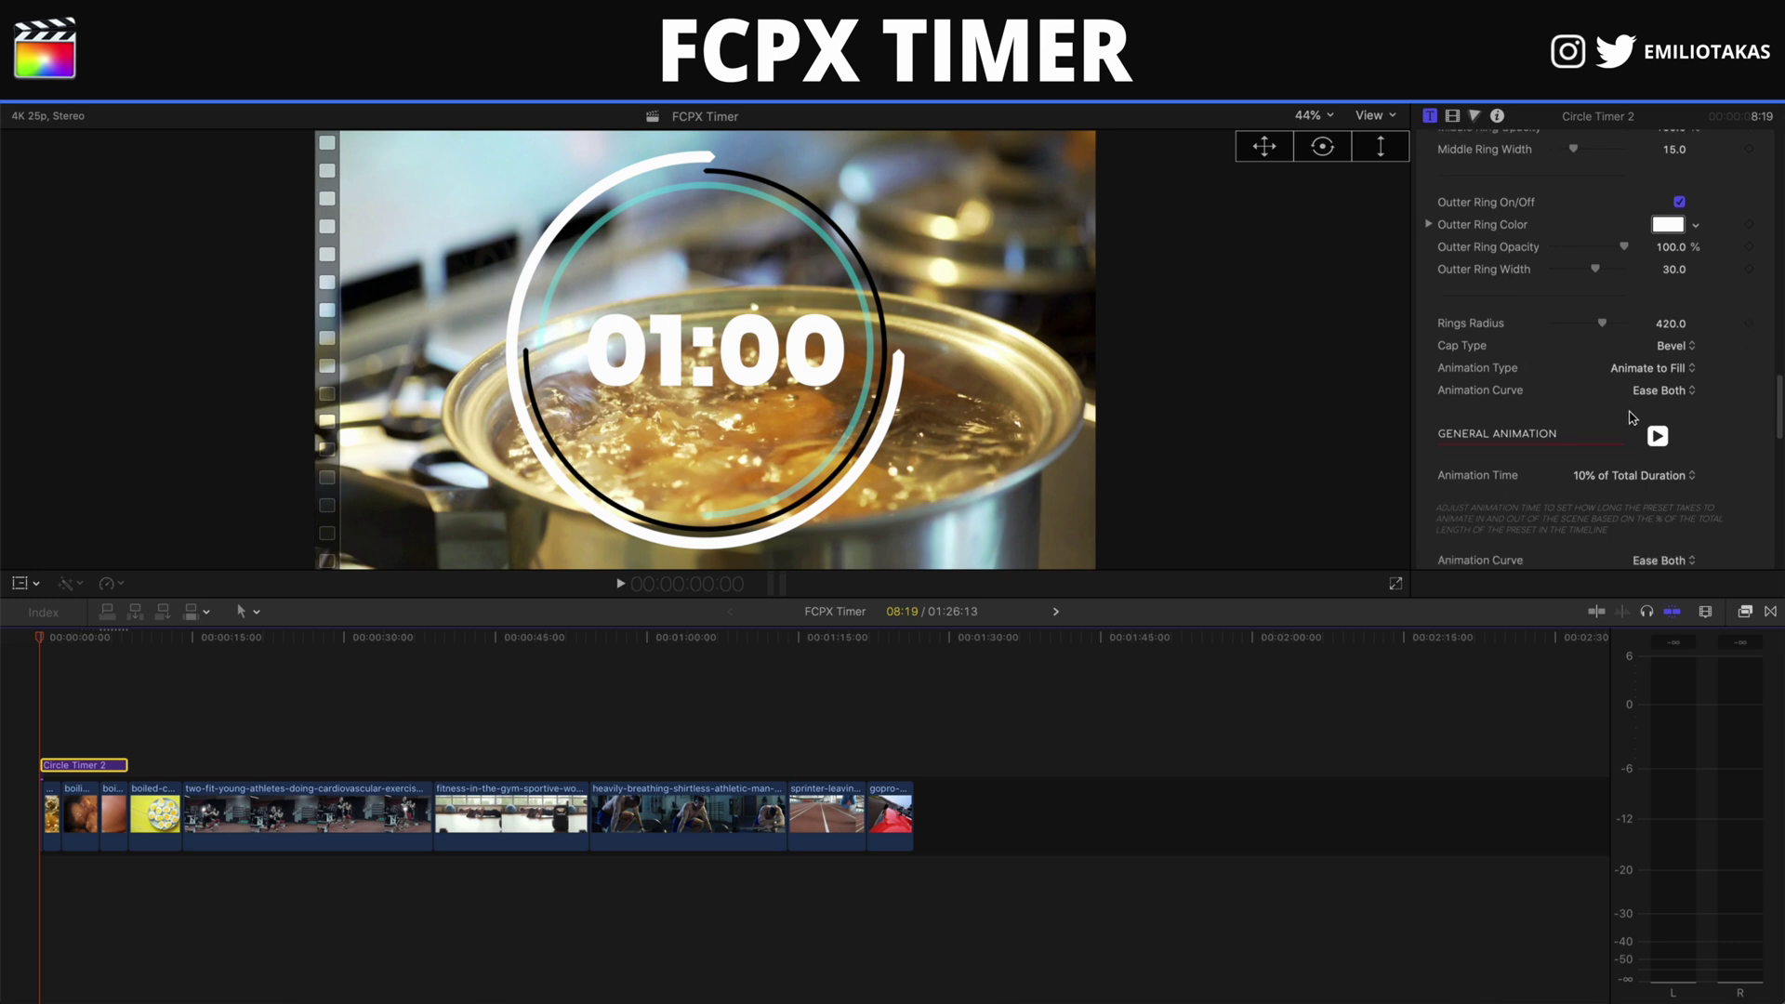
pyautogui.click(1597, 485)
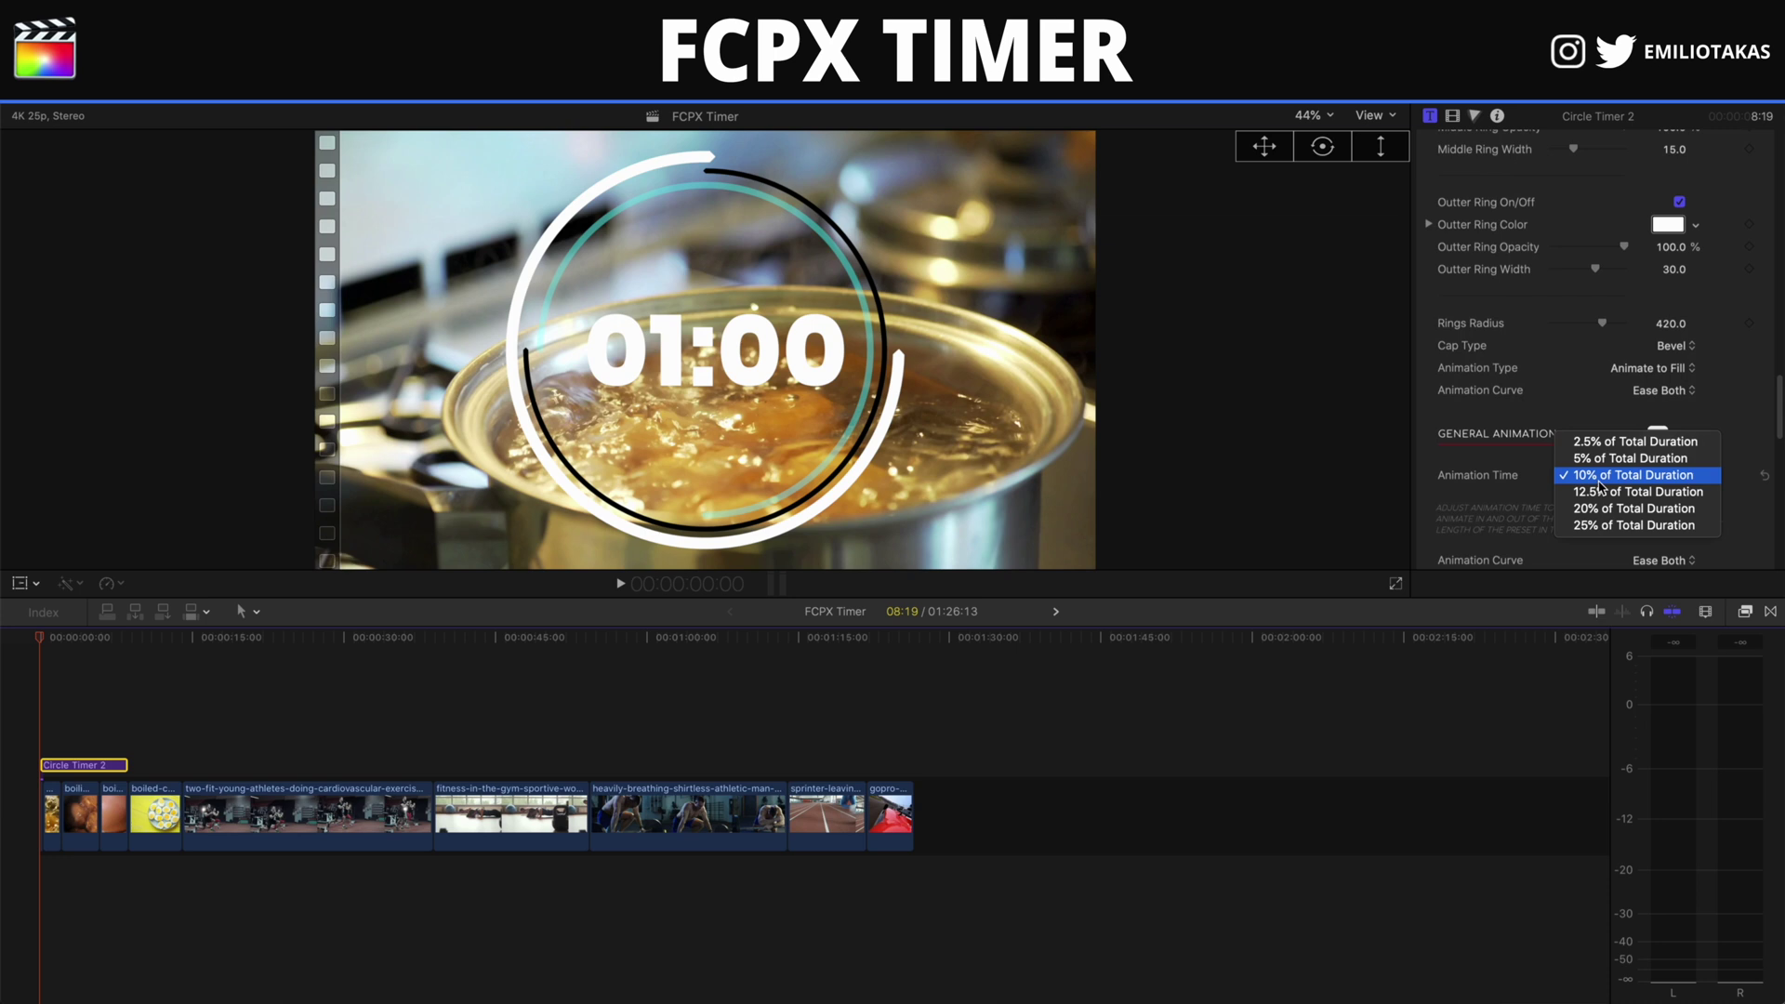
pyautogui.click(1608, 461)
pyautogui.click(33, 736)
pyautogui.press('space')
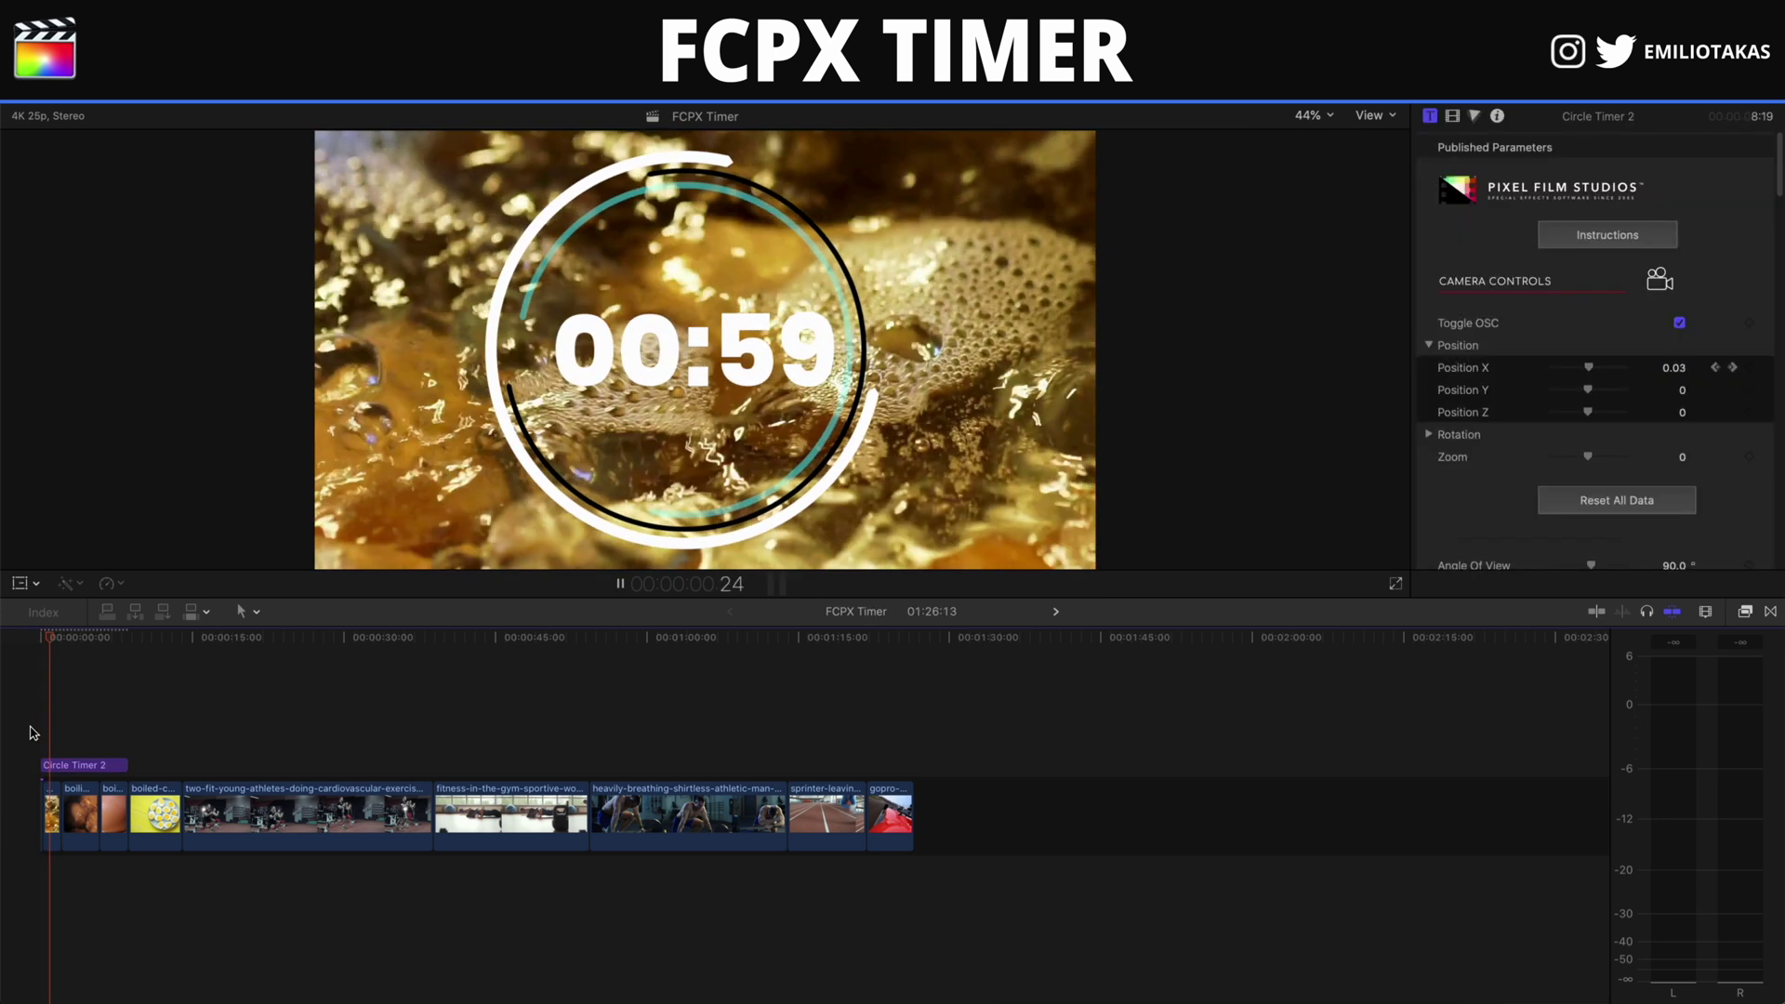
pyautogui.click(99, 766)
pyautogui.click(36, 734)
pyautogui.click(79, 771)
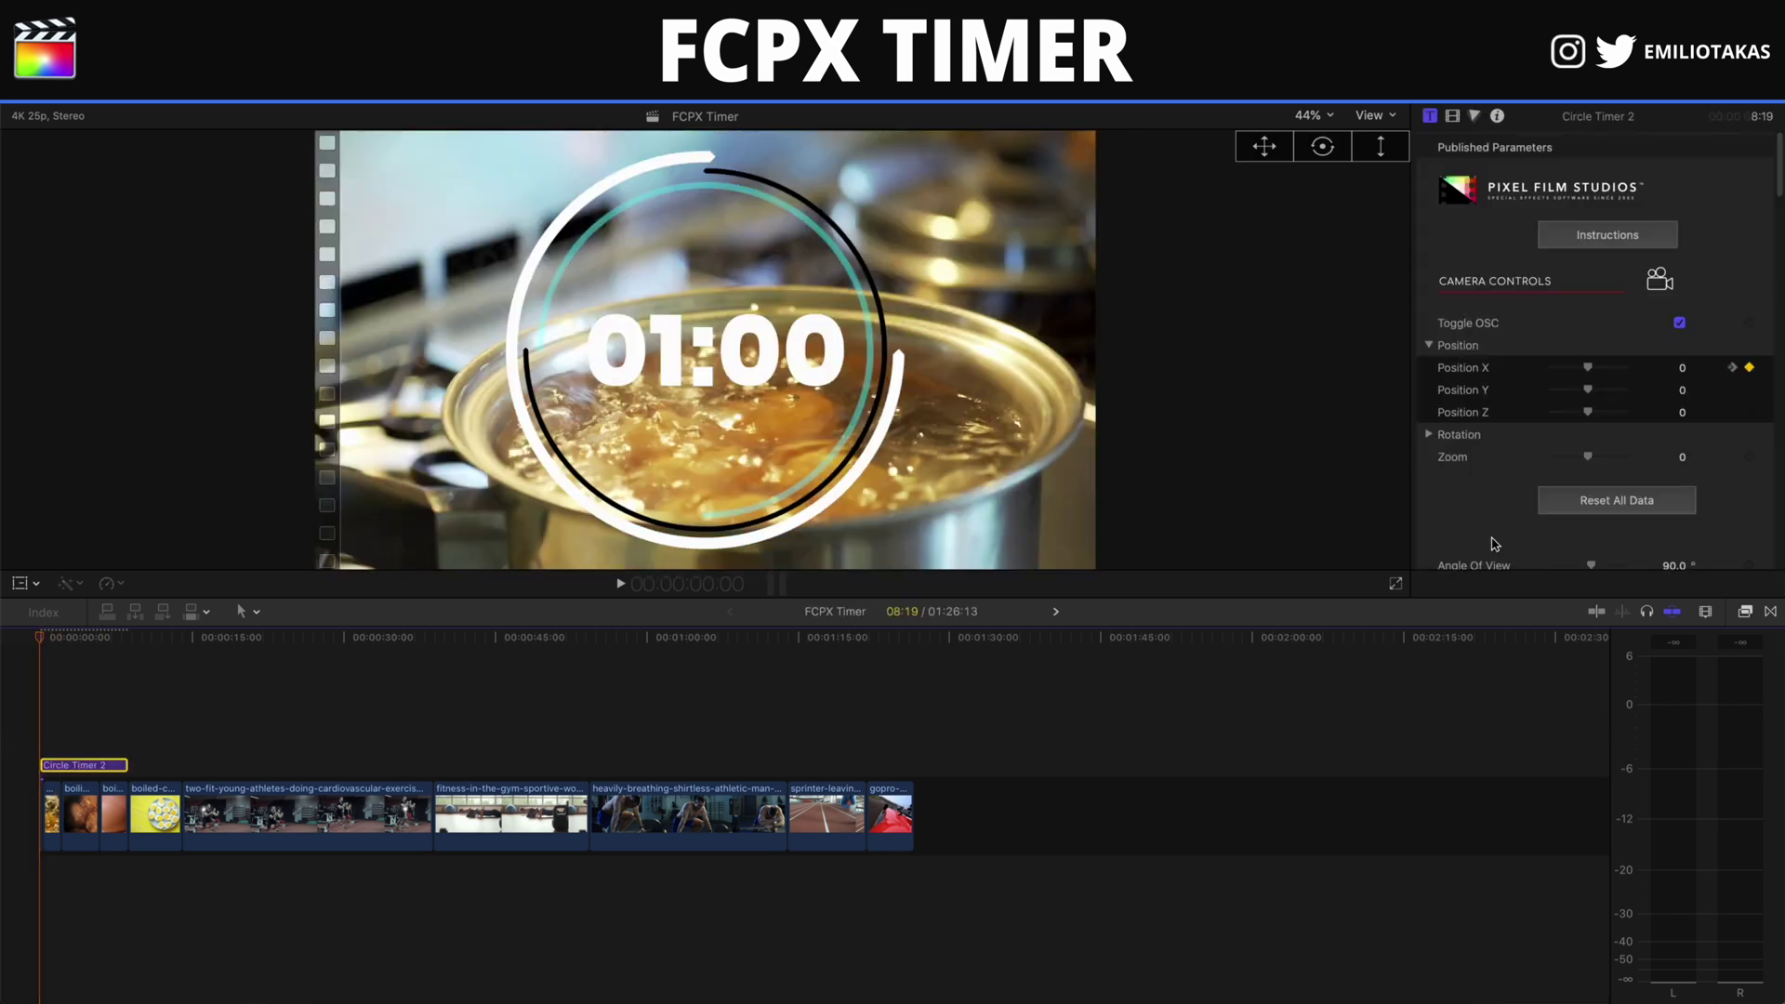
# Set Animation Time back to 10% of Total Duration
pyautogui.scroll(-15, 1494, 544)
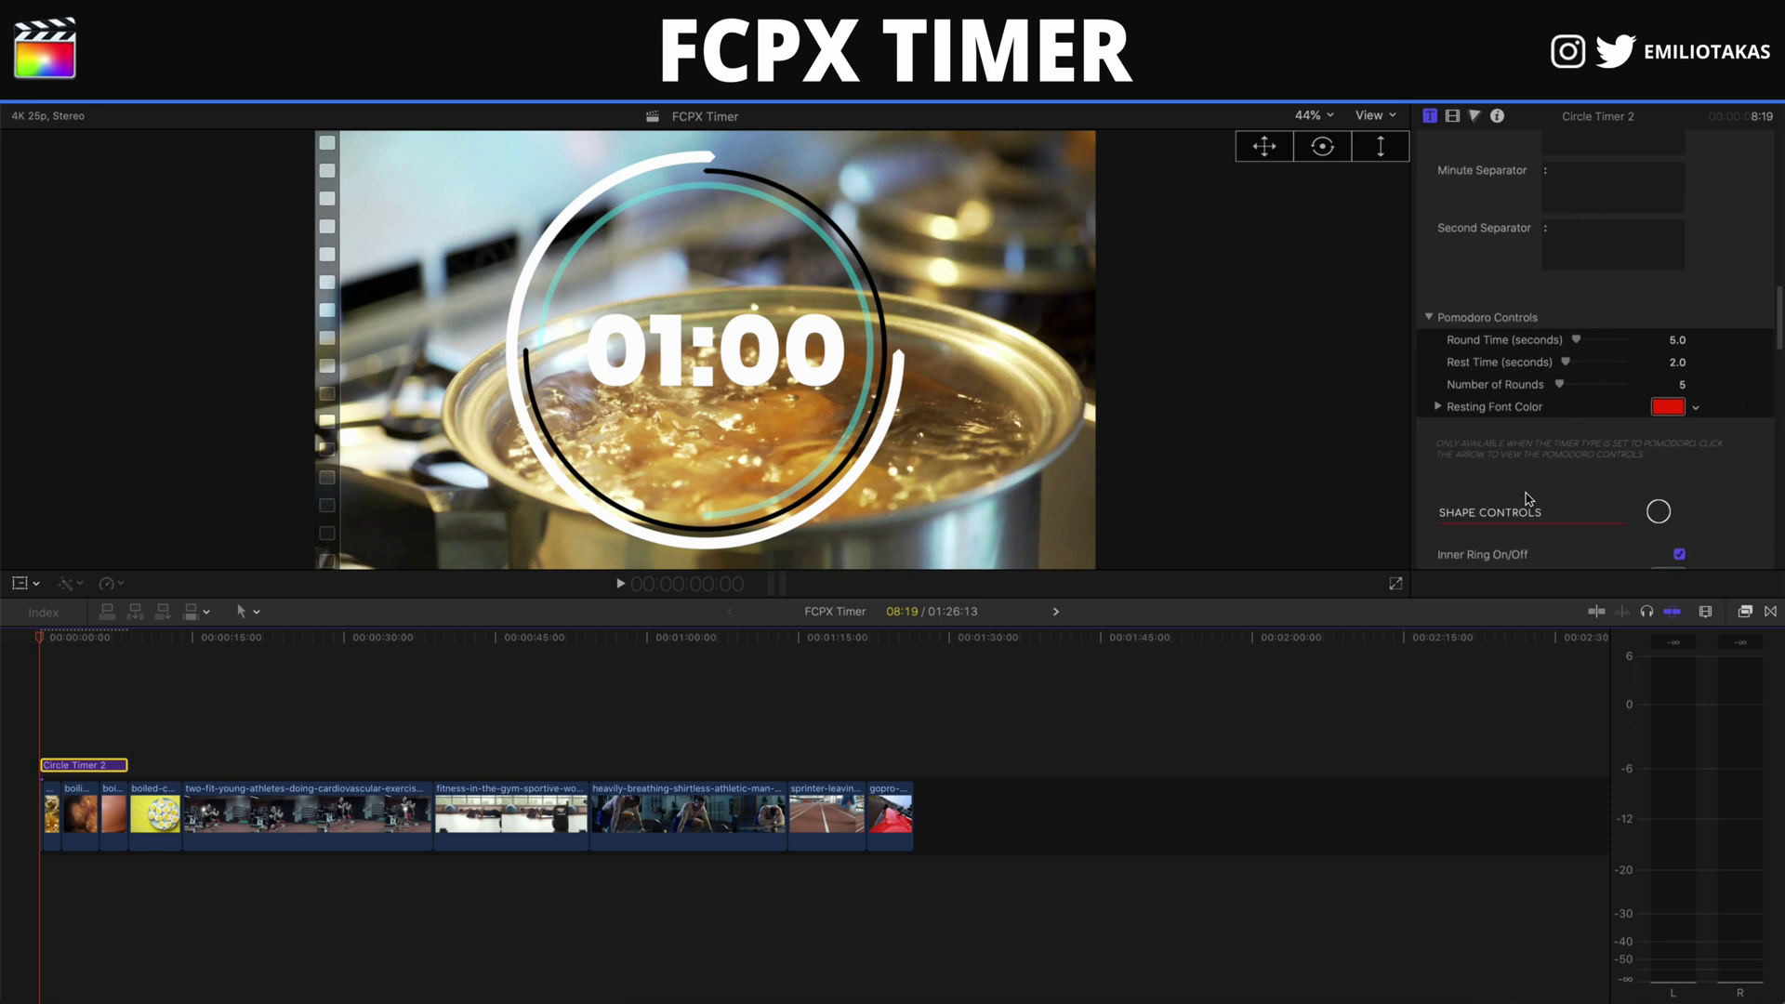
pyautogui.scroll(-8, 1529, 497)
pyautogui.scroll(-3, 1529, 492)
pyautogui.click(1627, 500)
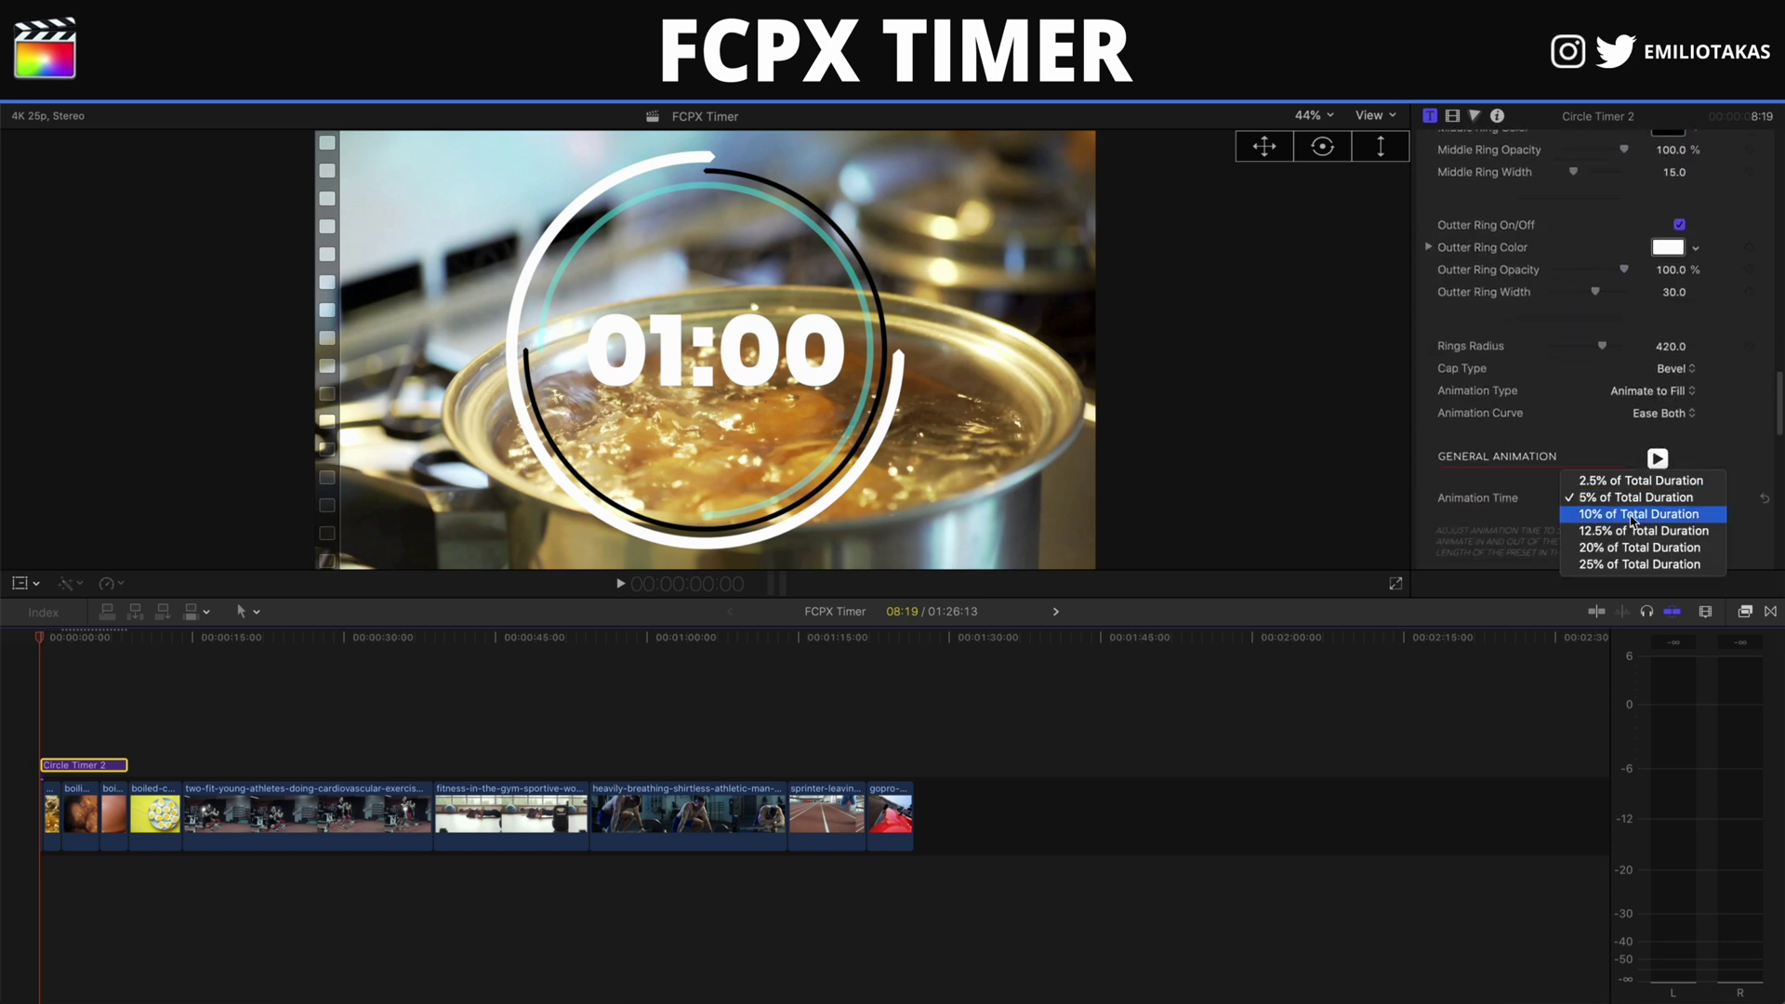
pyautogui.click(1631, 516)
# Set the Animation Curve to Ease In and turn on Motion Blur
pyautogui.scroll(-5, 1571, 446)
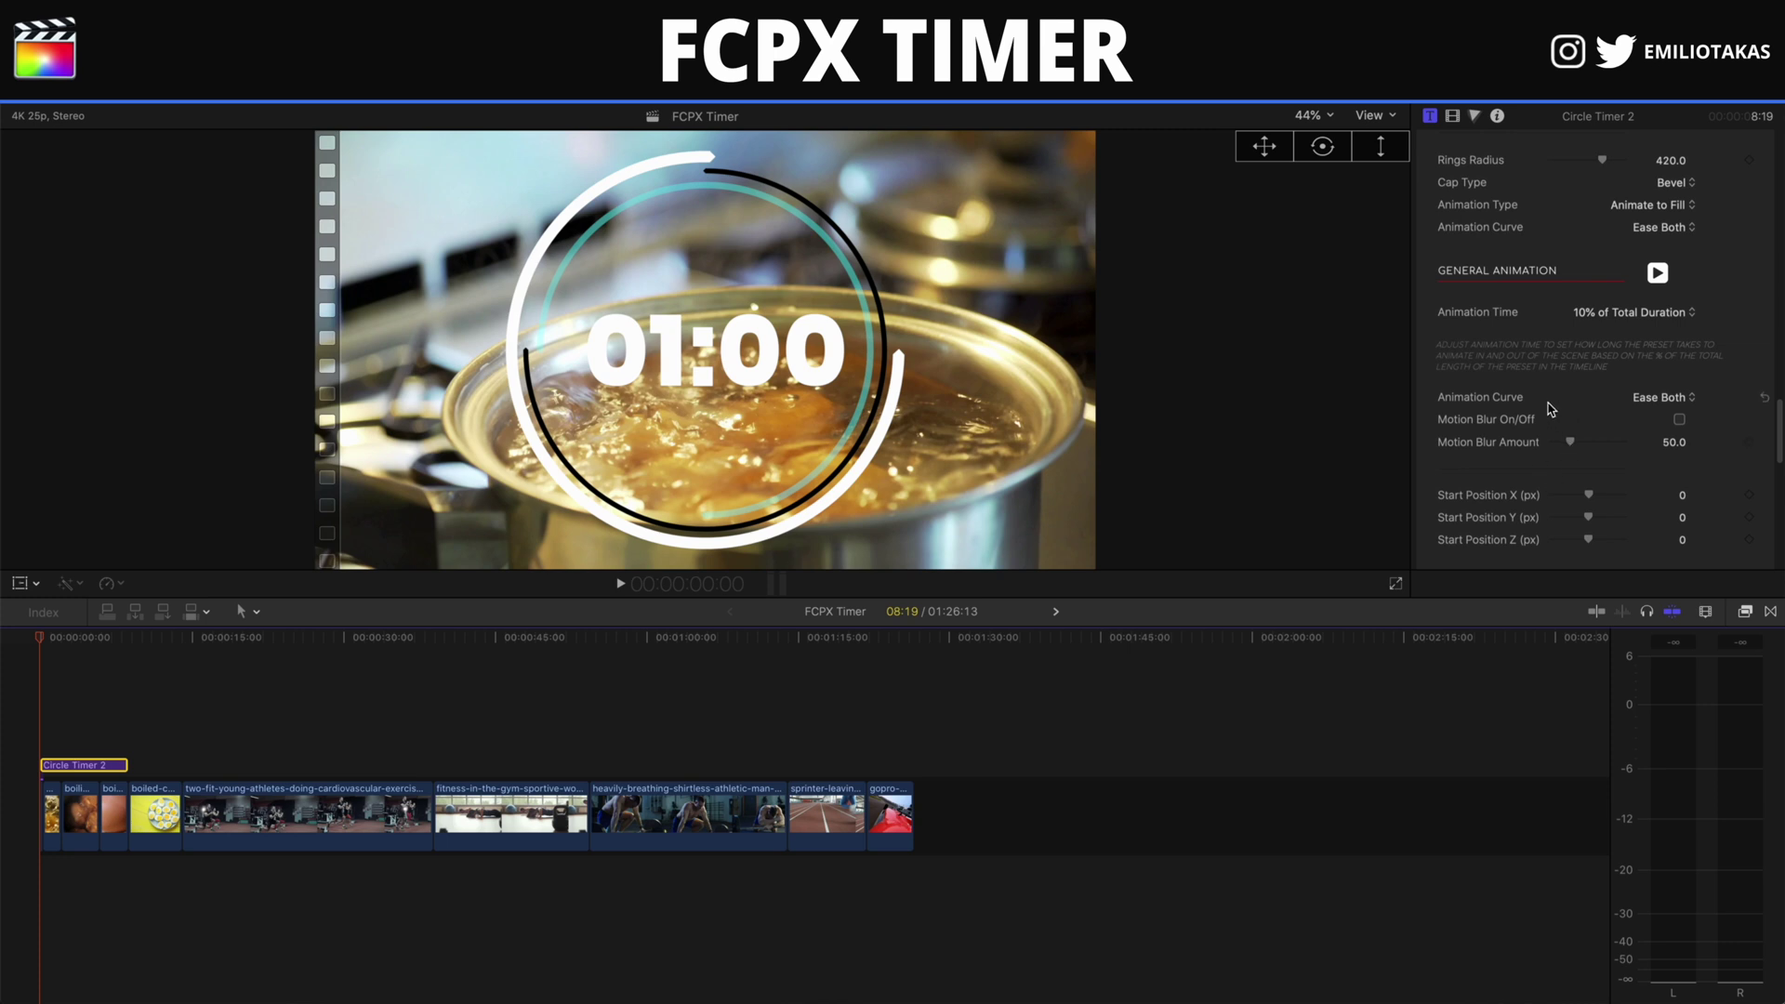
pyautogui.click(1652, 400)
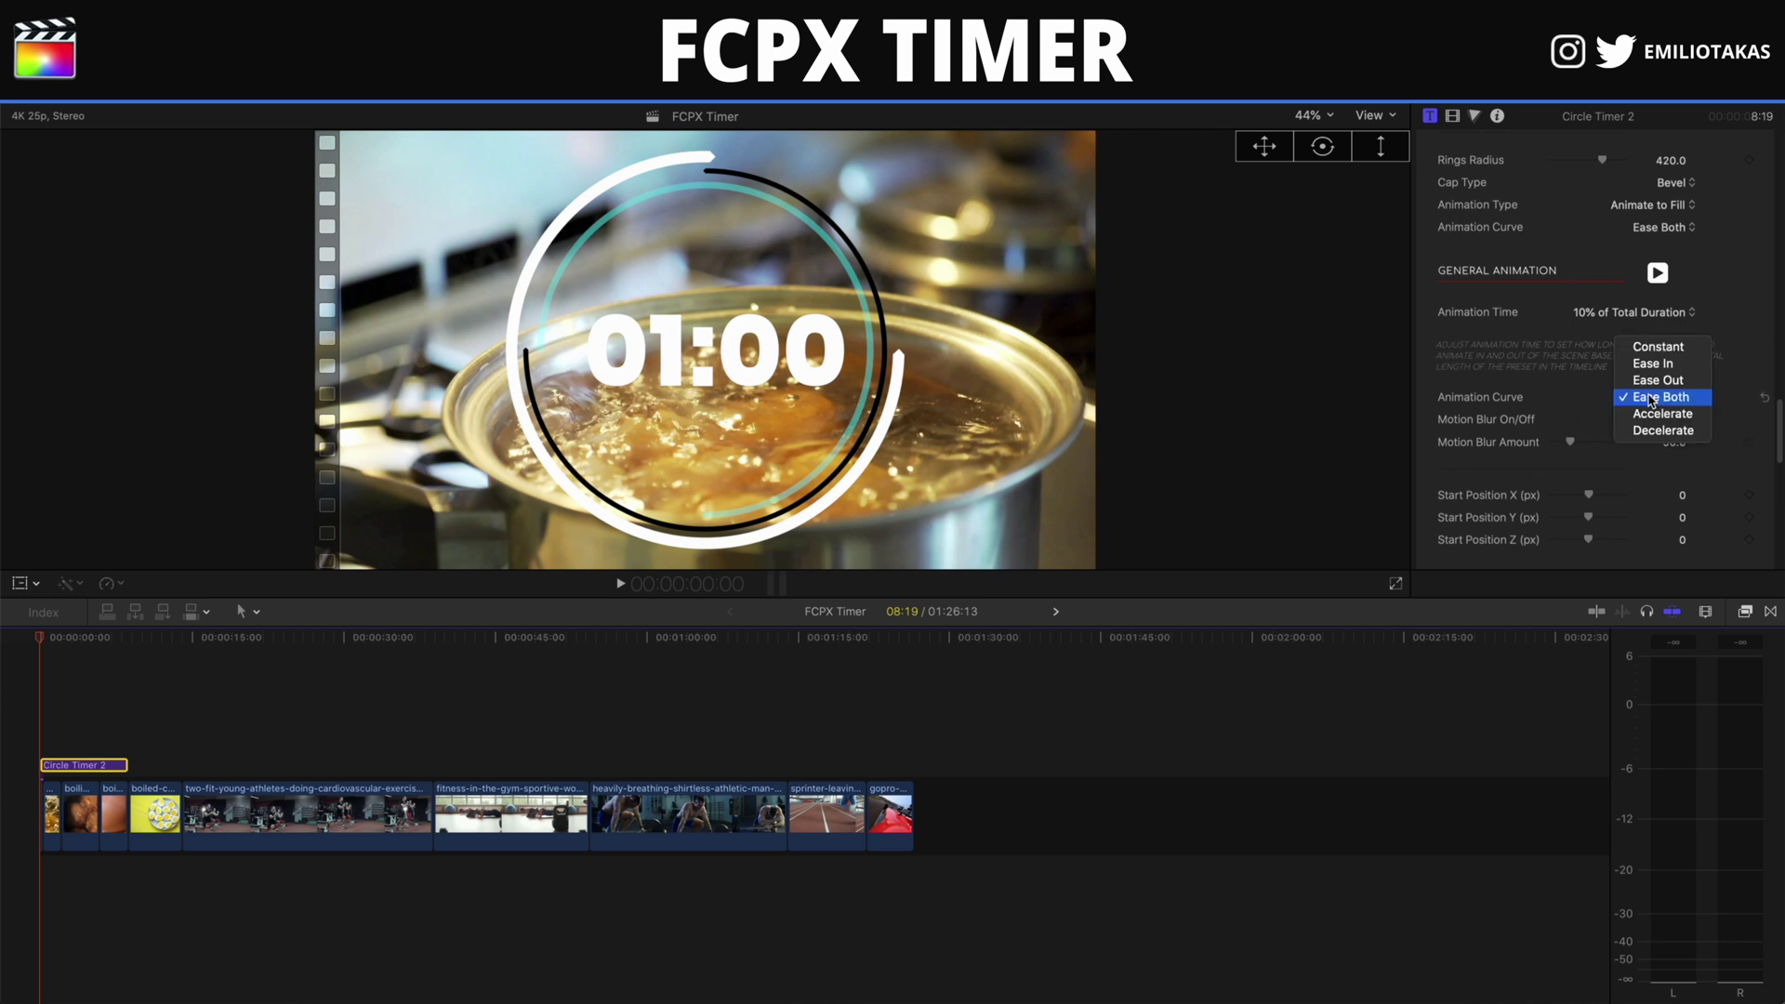
pyautogui.click(1652, 365)
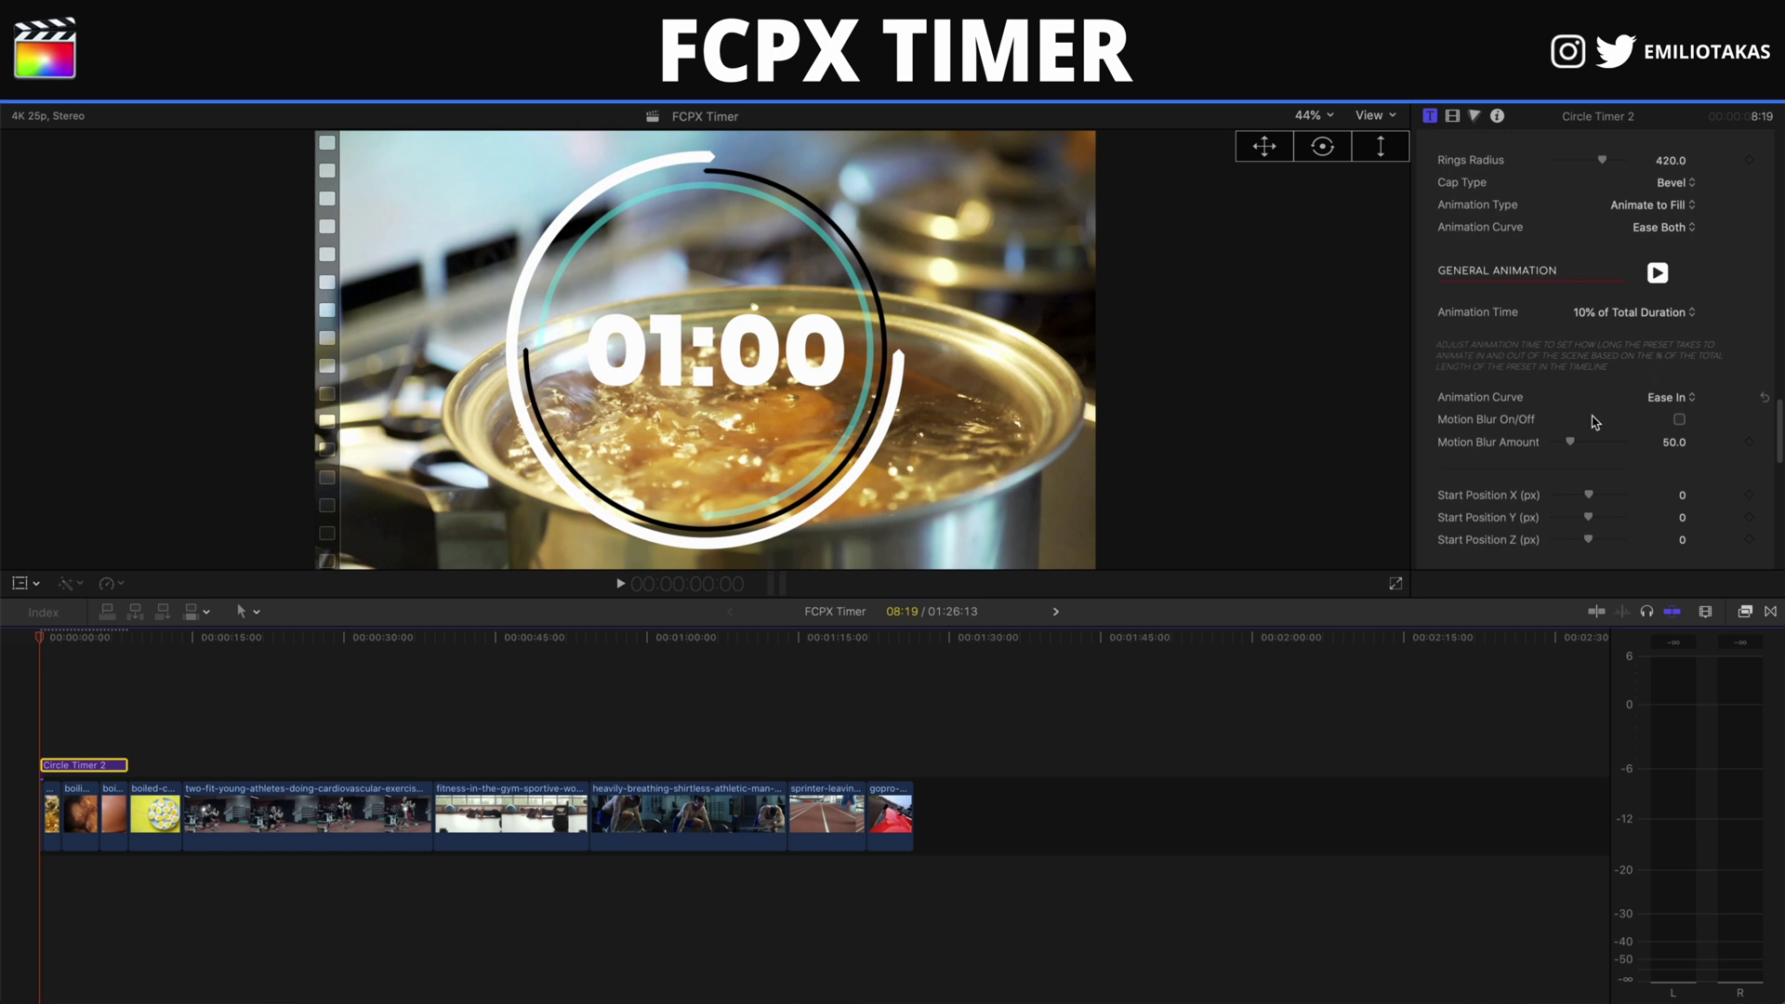
pyautogui.click(1679, 420)
# Set Circle Timer 2's End Opacity to 0 and preview the countdown fading out
pyautogui.scroll(-8, 1574, 448)
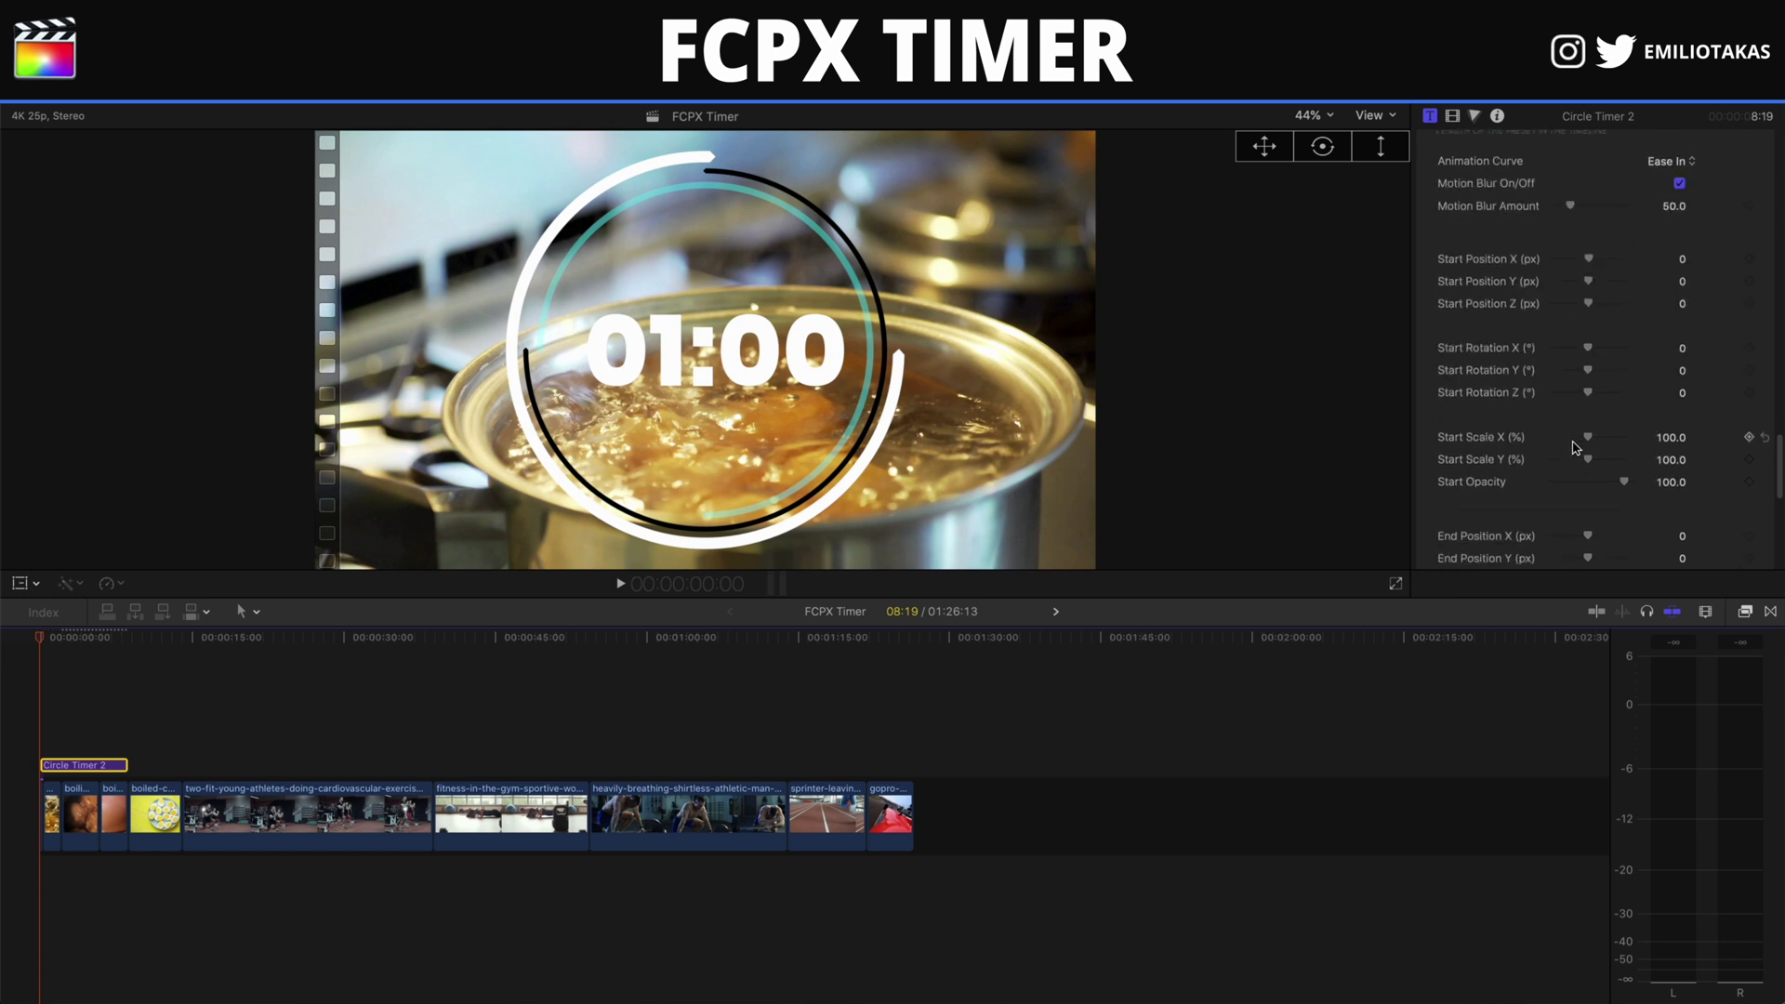
pyautogui.scroll(4, 1553, 309)
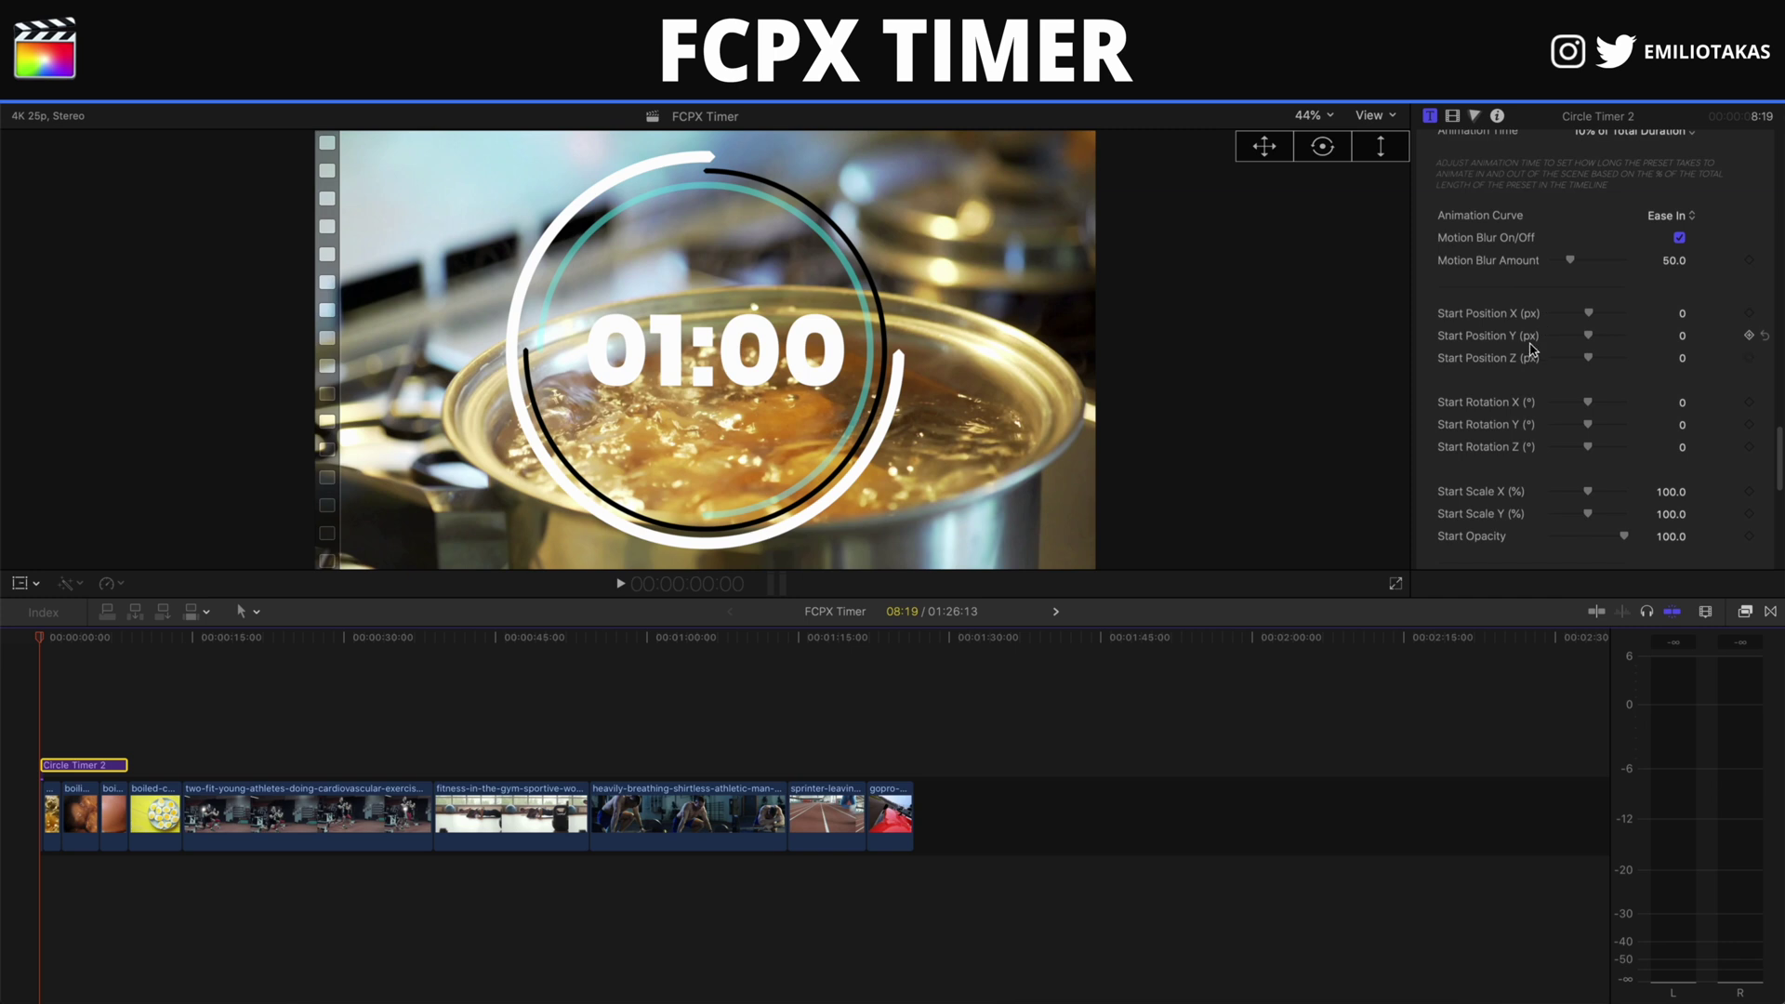
pyautogui.scroll(-3, 1570, 394)
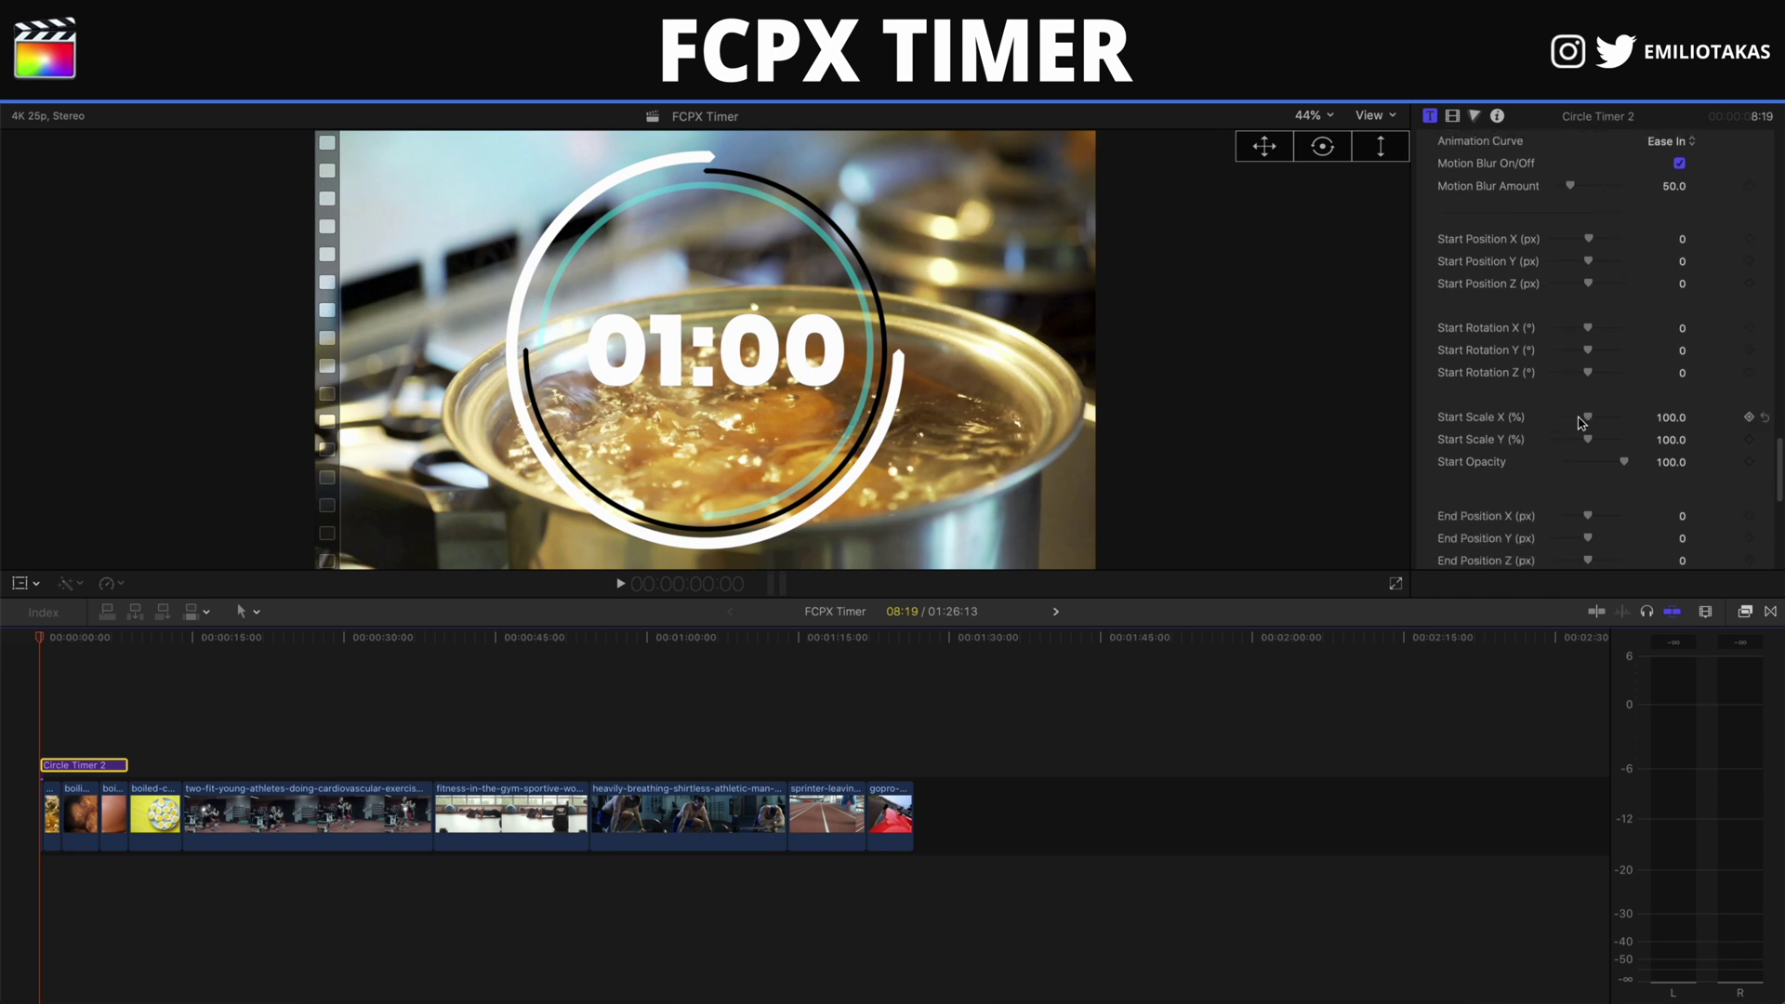
pyautogui.scroll(-4, 1594, 441)
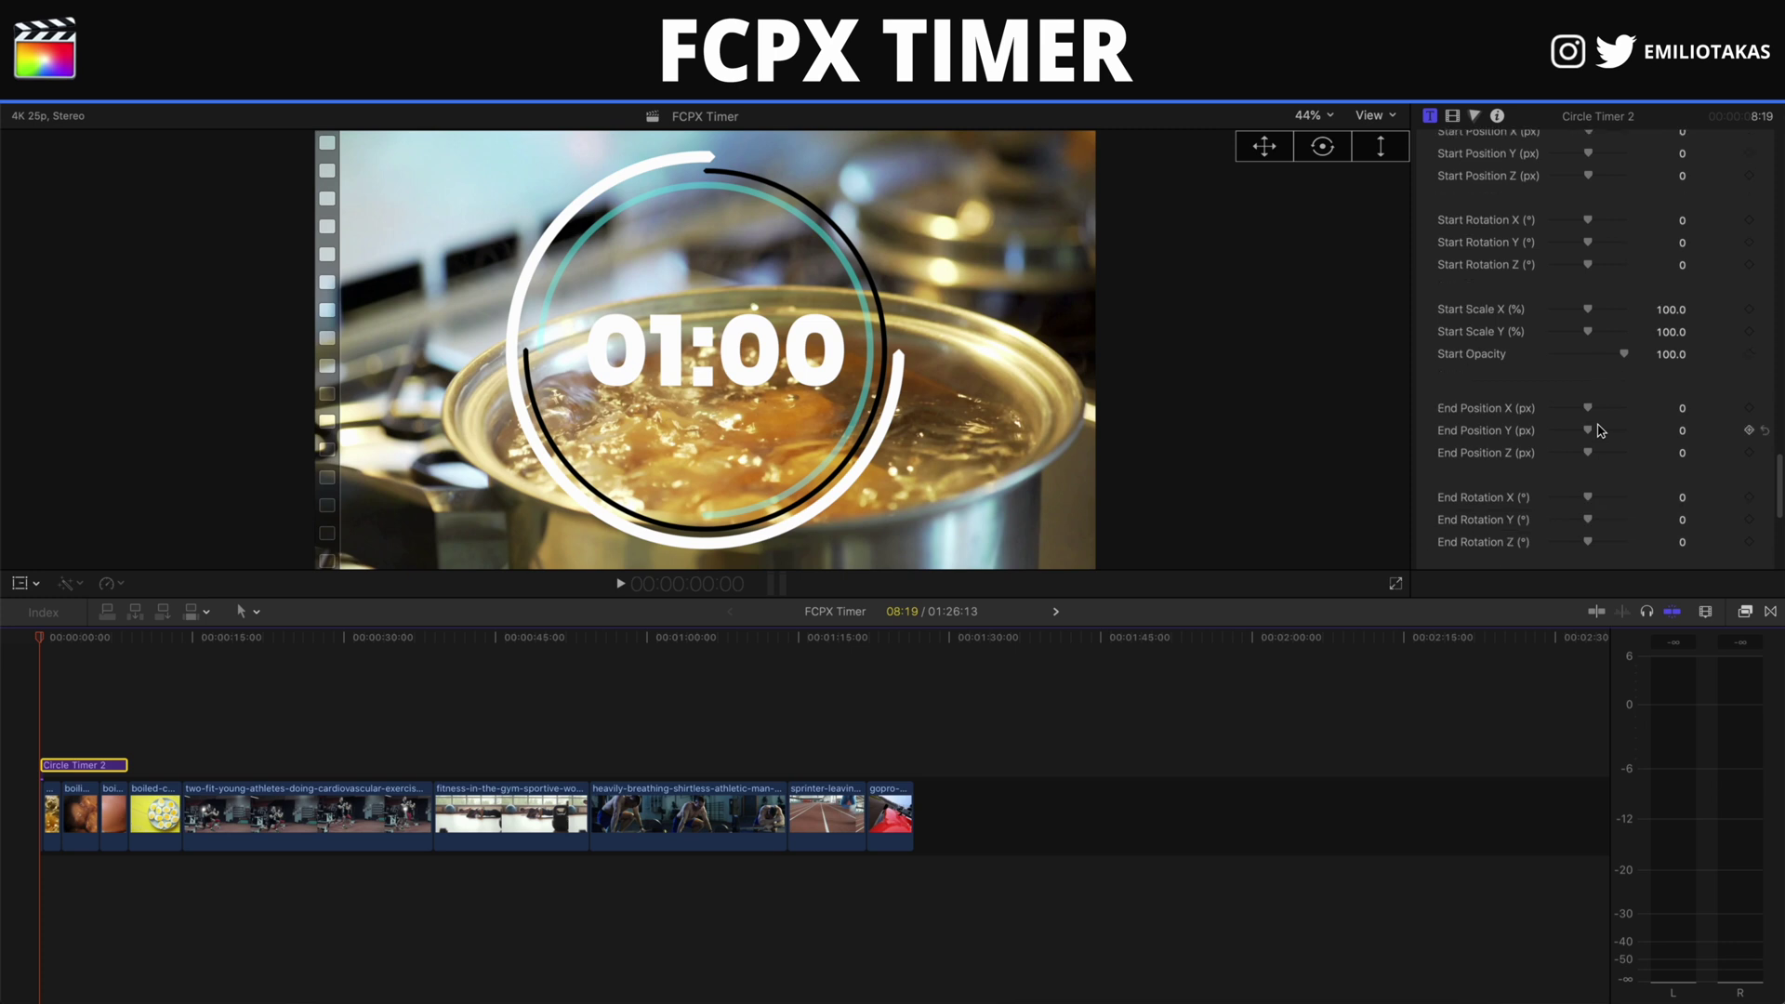
pyautogui.scroll(-3, 1593, 412)
pyautogui.scroll(-1, 1593, 412)
pyautogui.moveTo(1599, 517); pyautogui.dragTo(1511, 524)
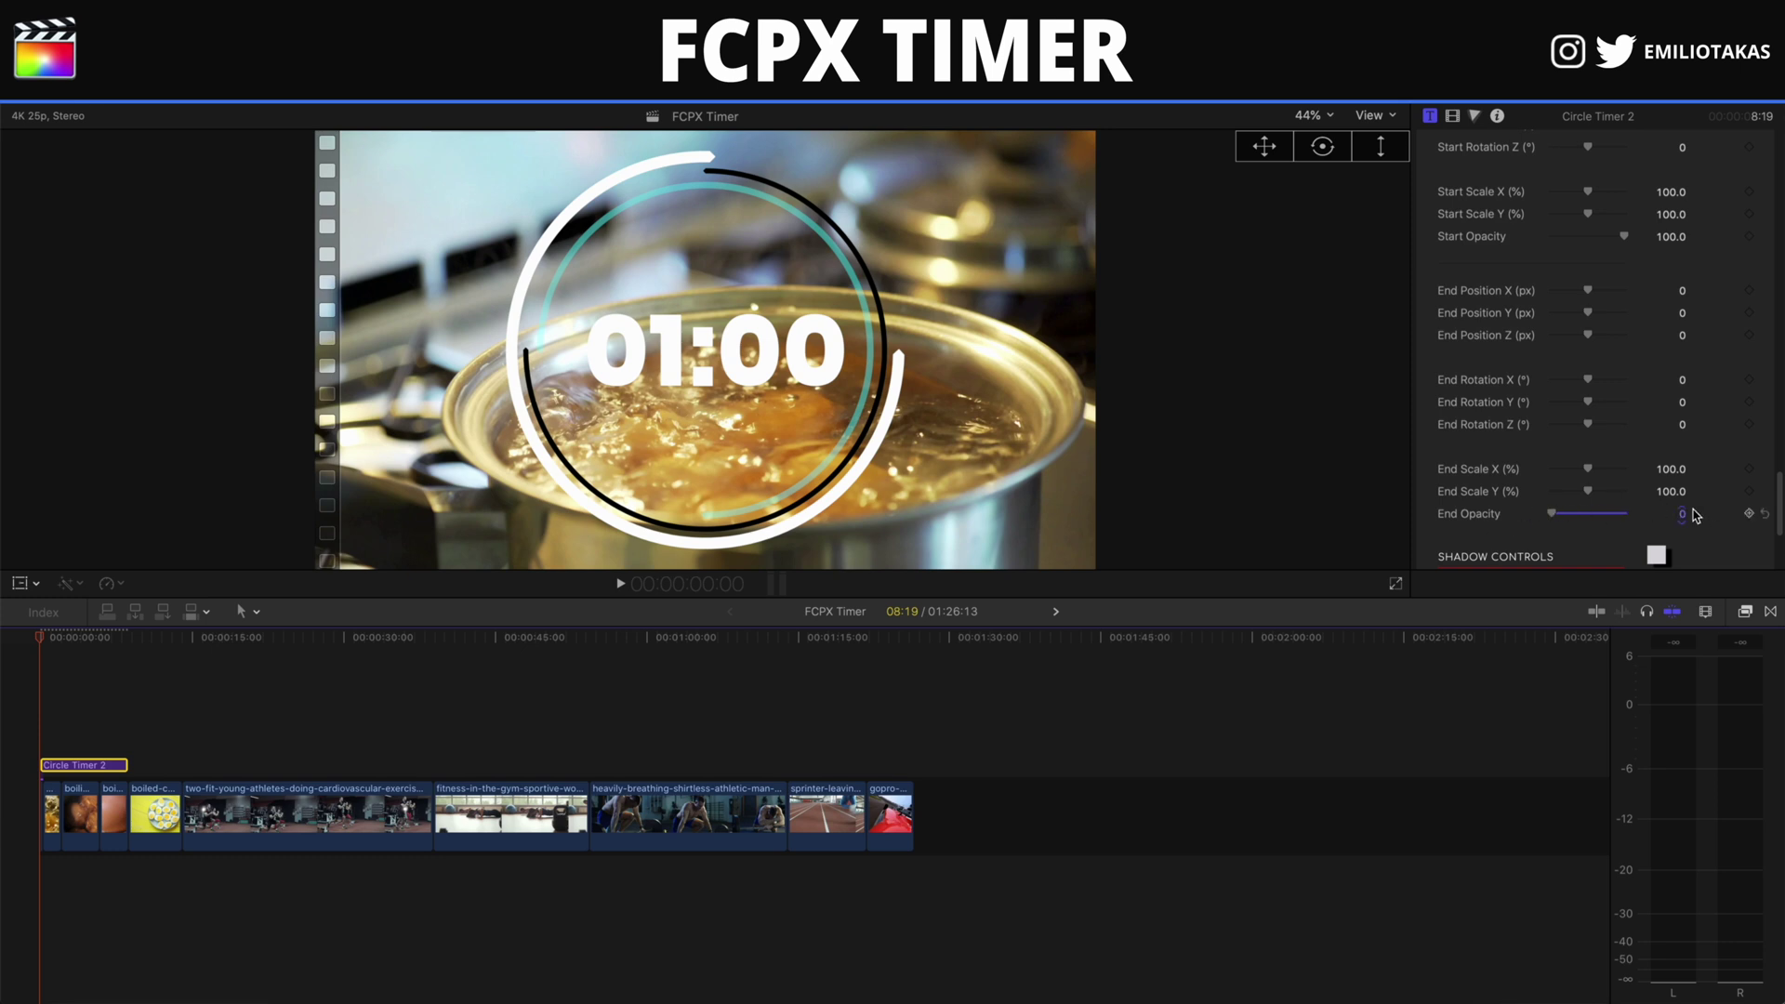
pyautogui.click(24, 742)
pyautogui.press('space')
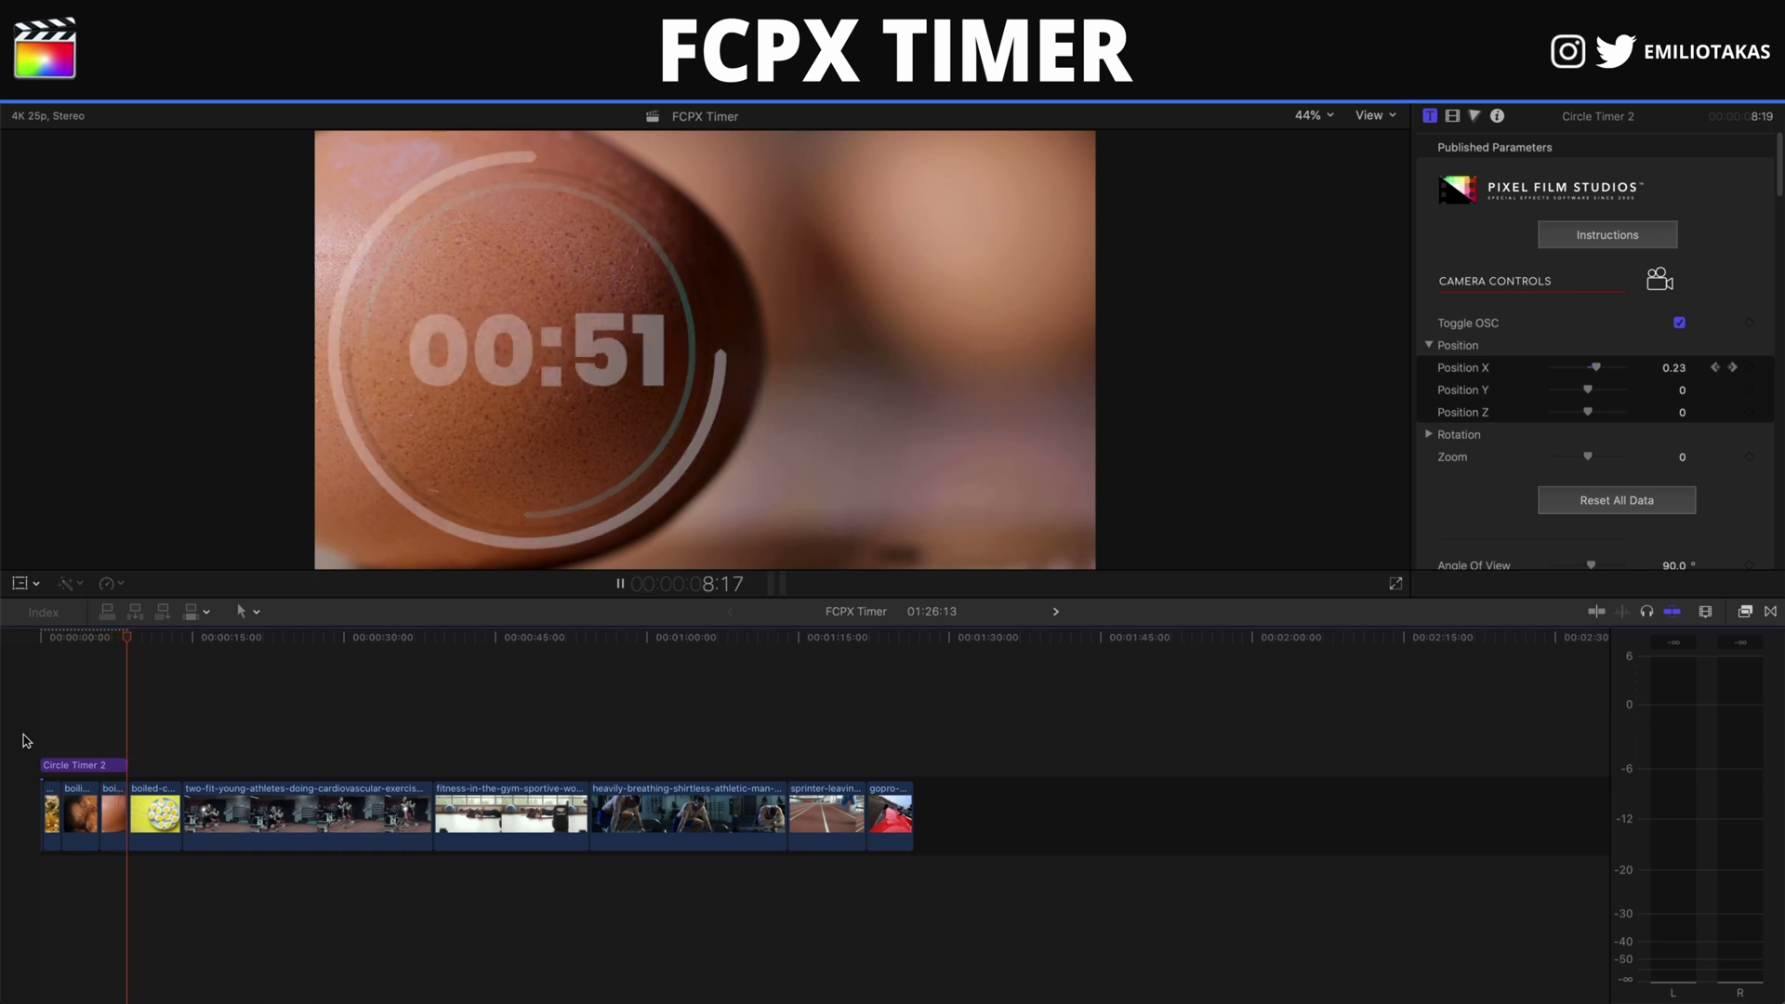
# Stop playback, then try a drop shadow on Circle Timer 2 and leave it switched off
pyautogui.press('space')
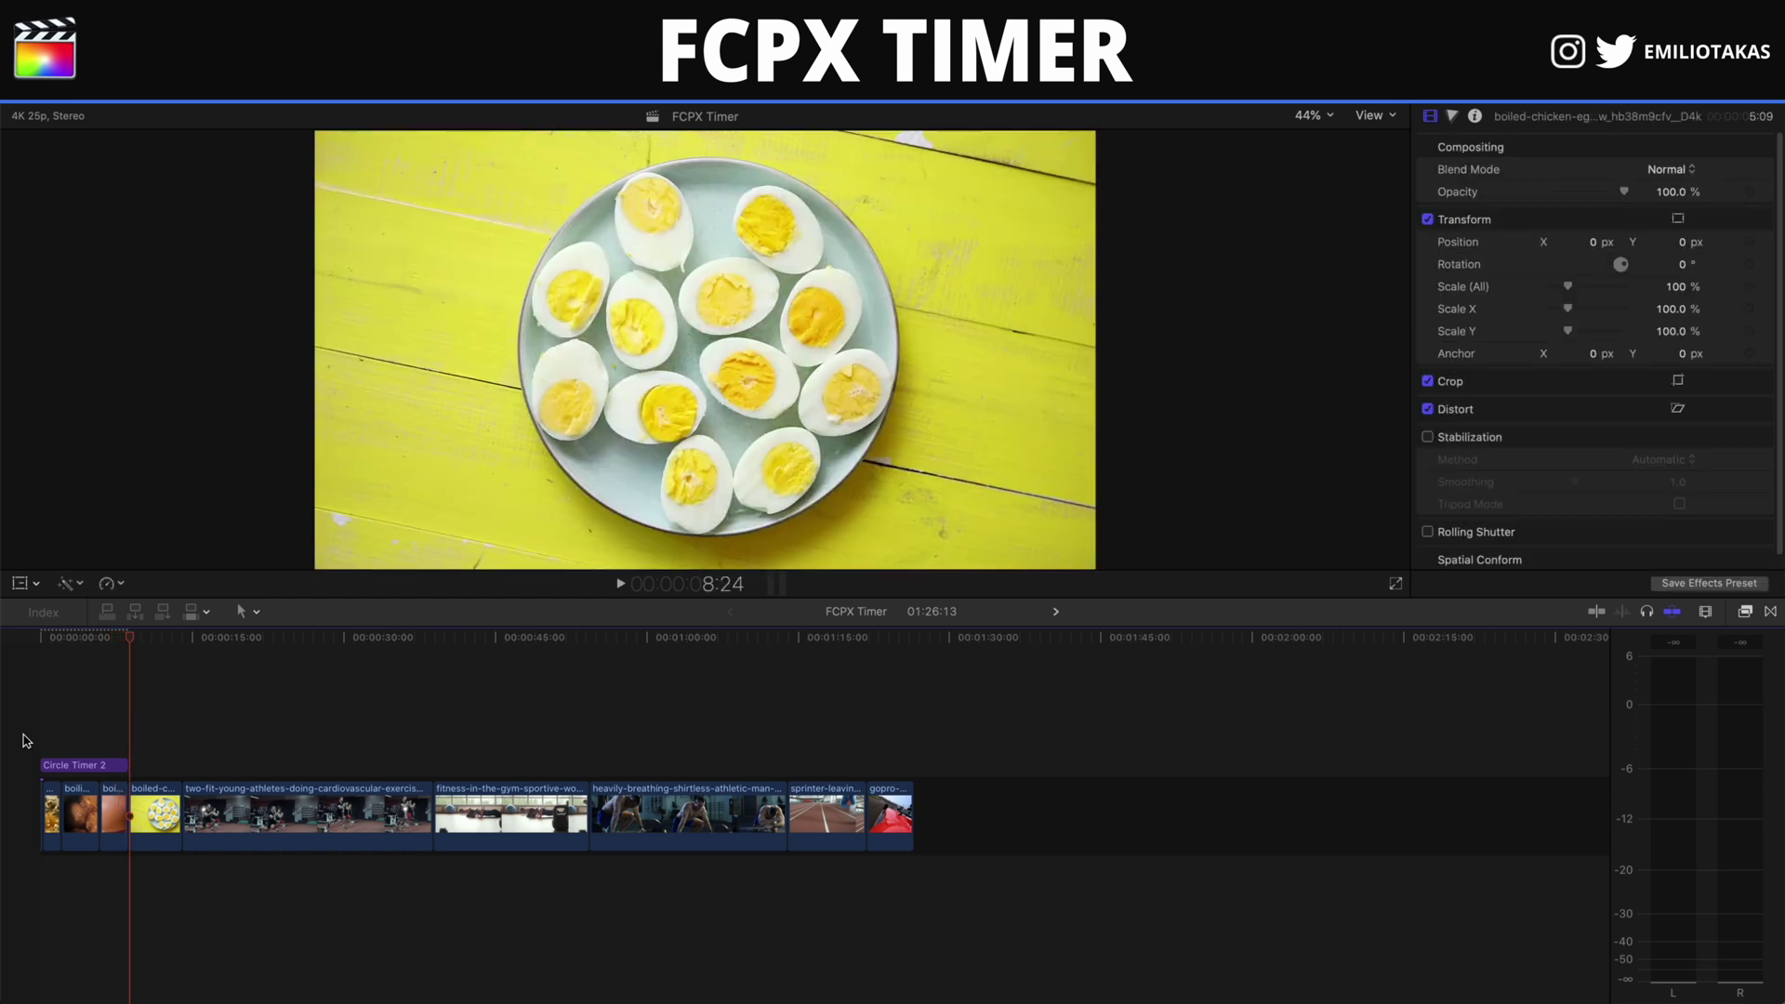
pyautogui.click(44, 764)
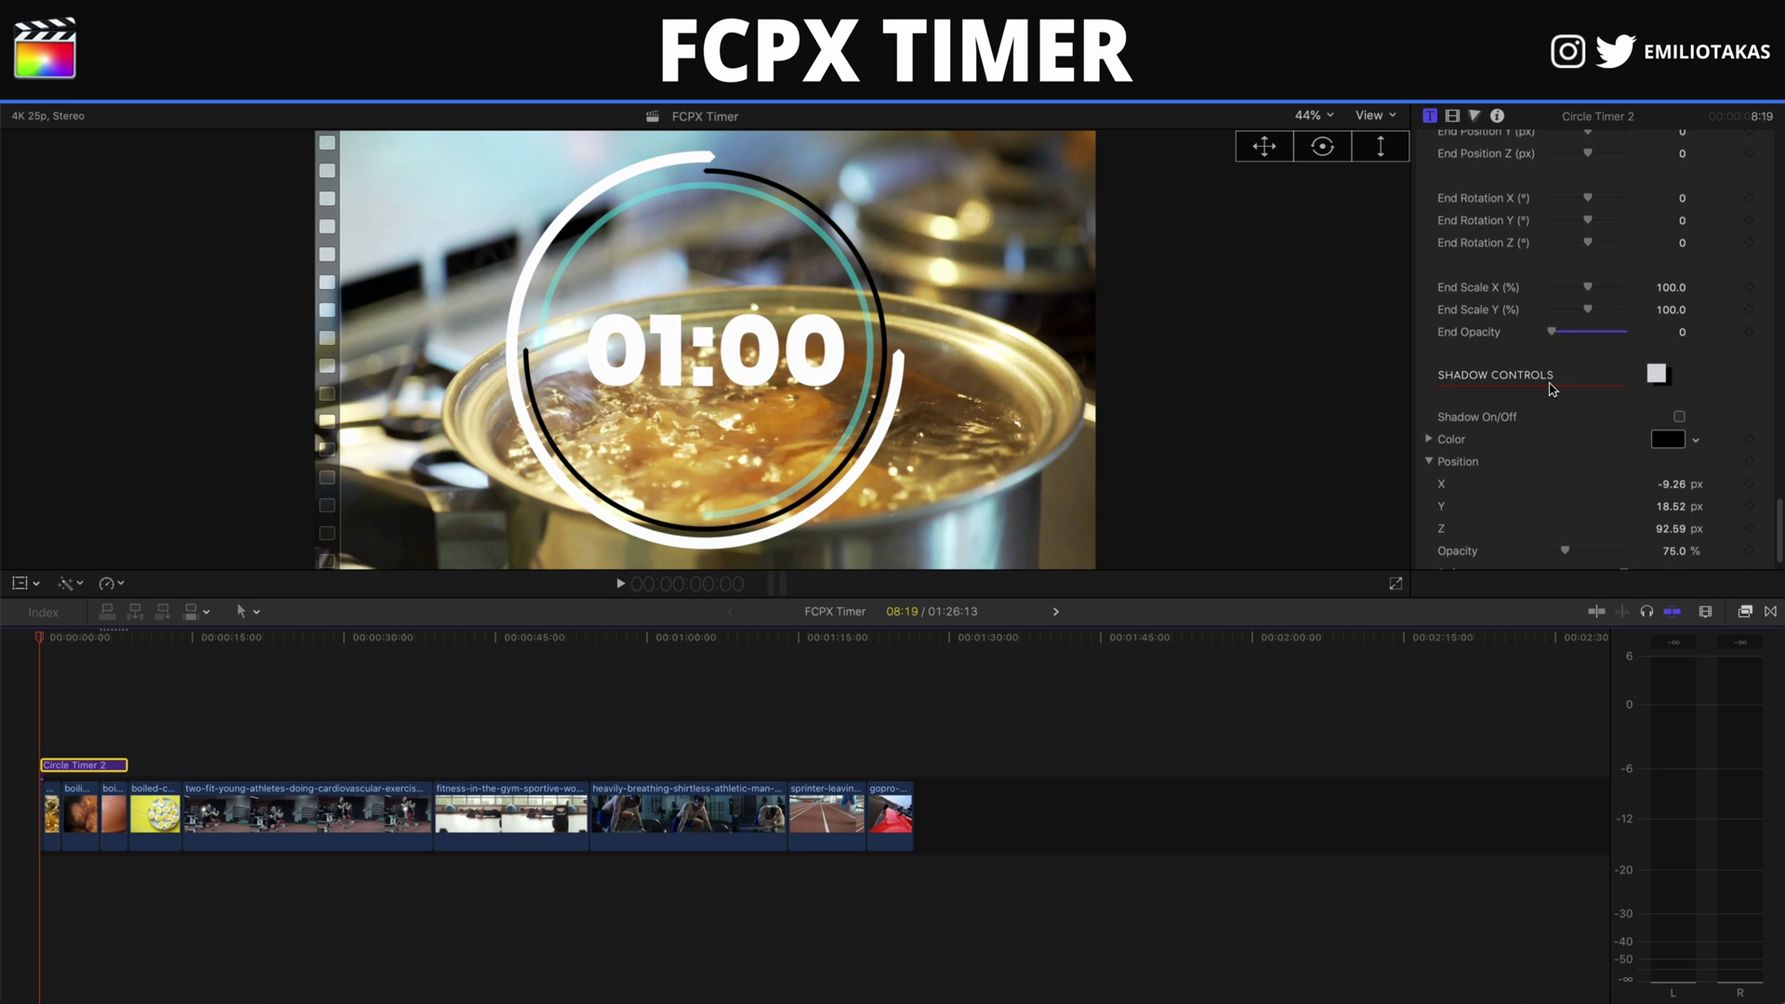
pyautogui.click(1679, 417)
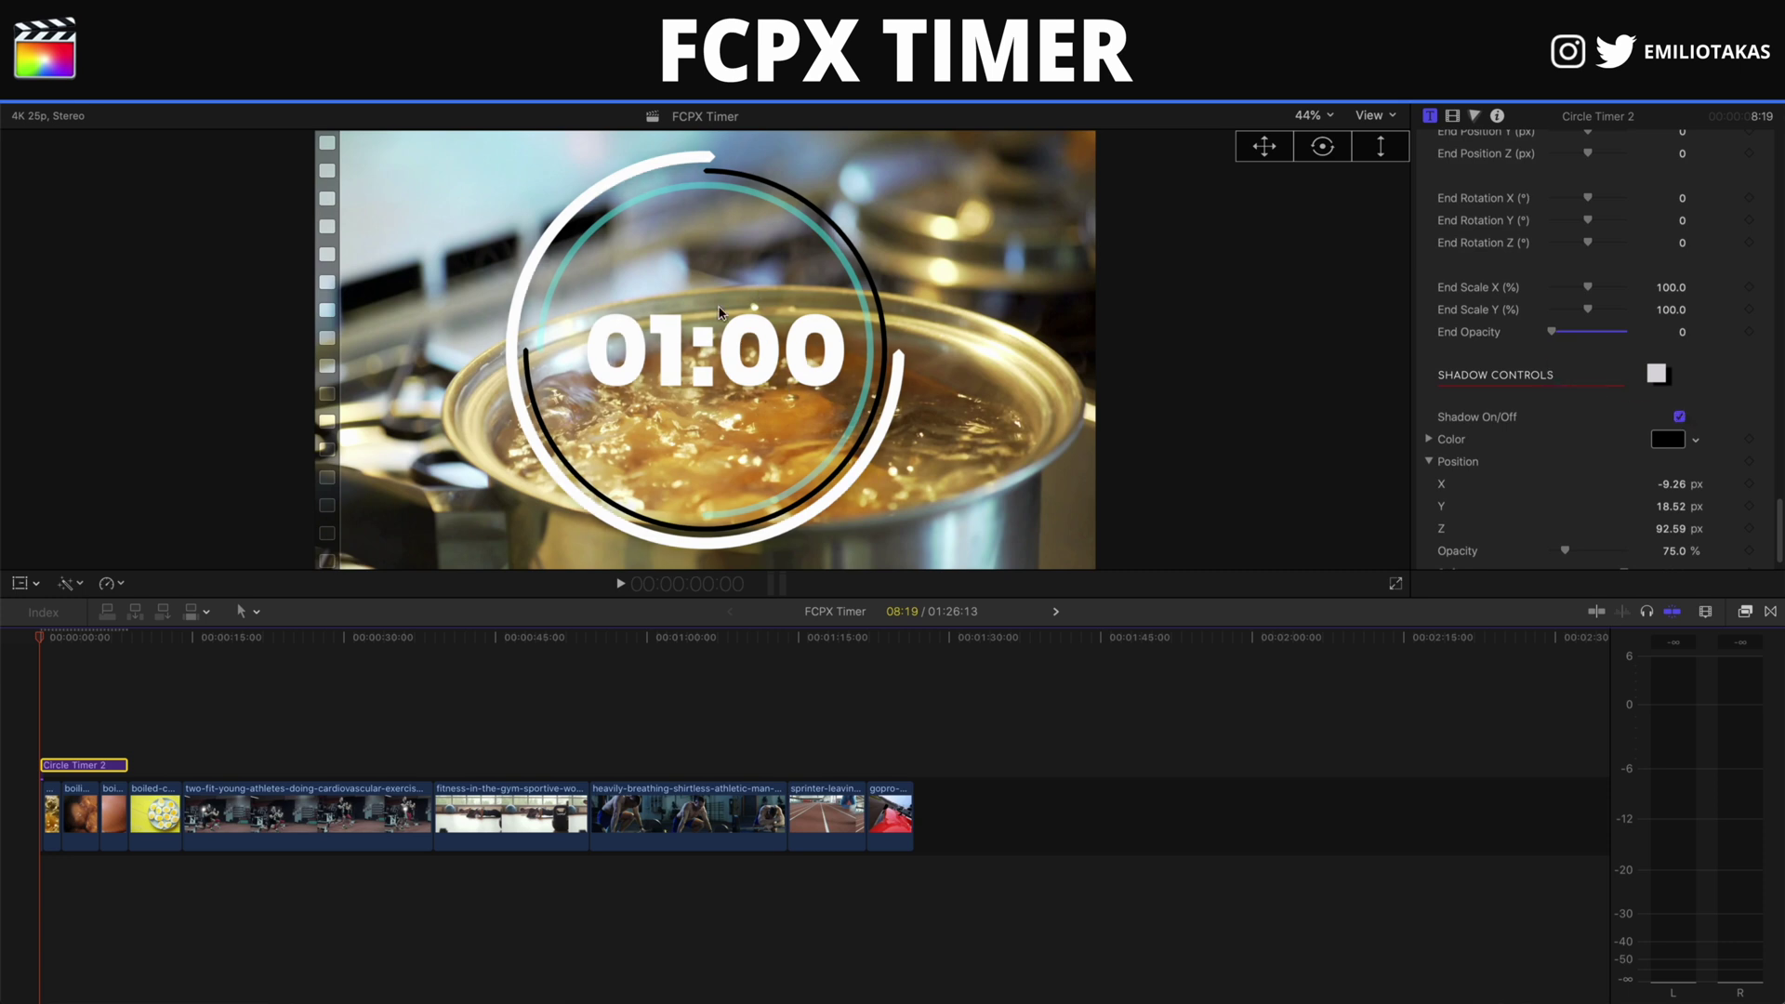
pyautogui.scroll(-2, 1562, 466)
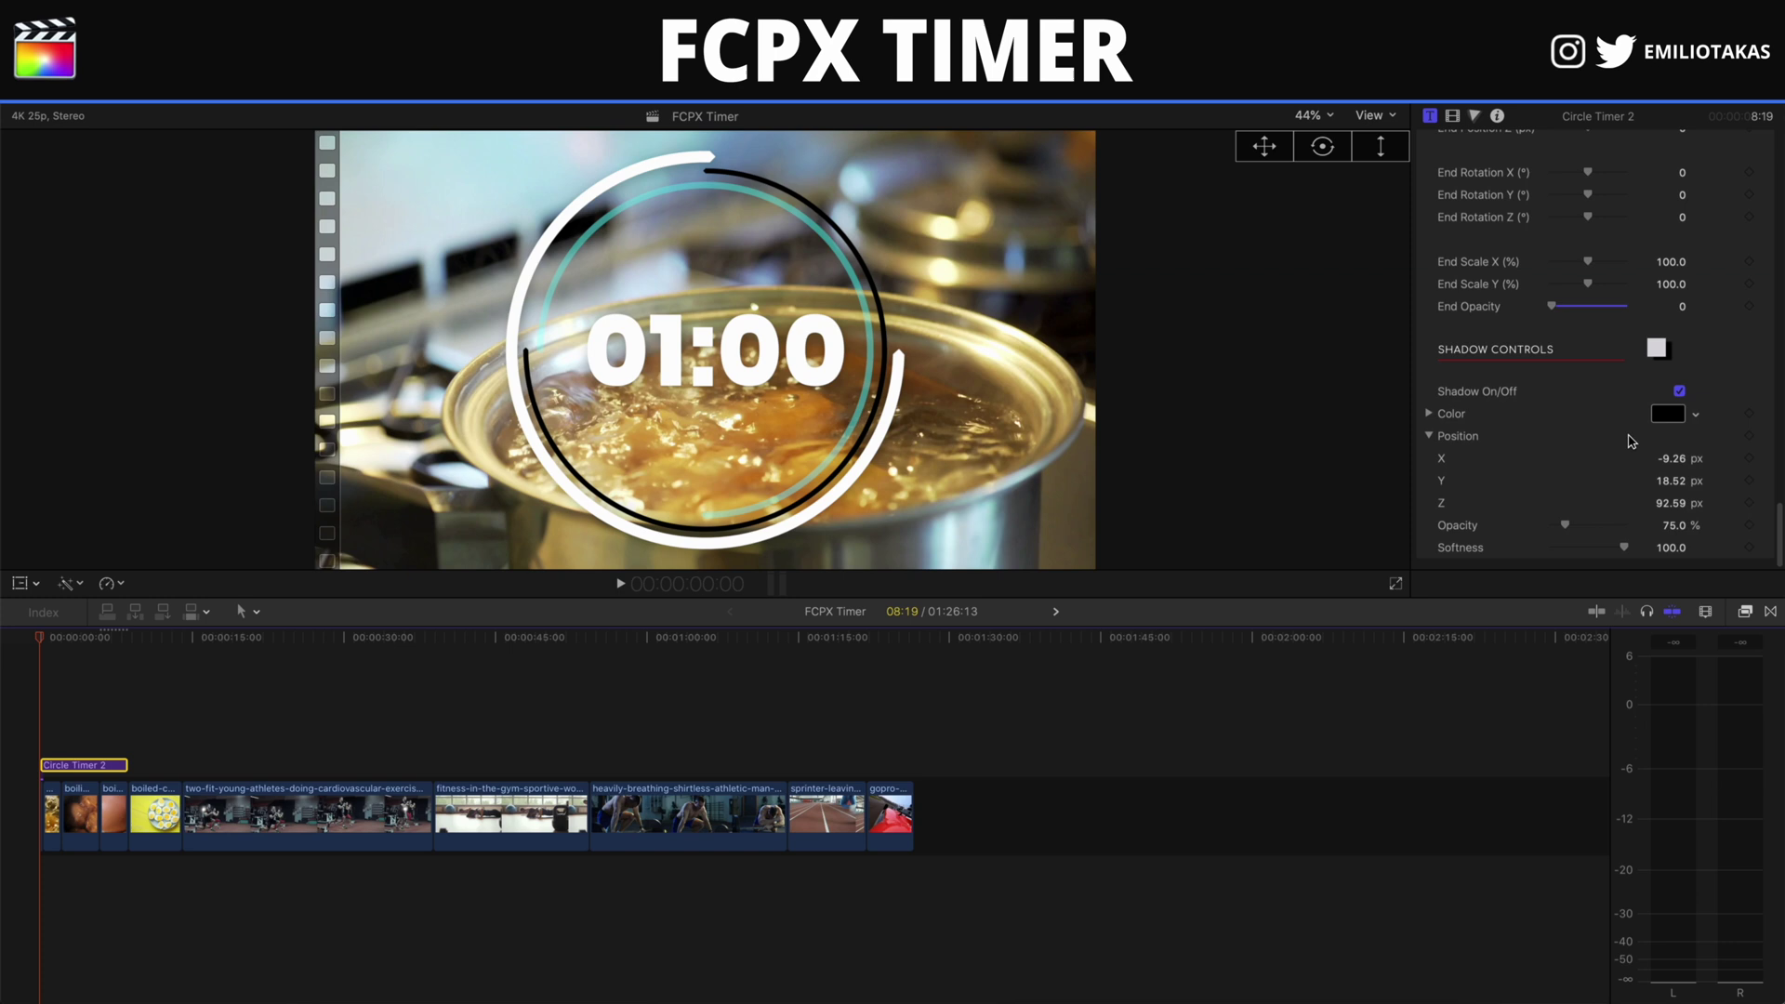
pyautogui.click(1681, 392)
pyautogui.click(43, 731)
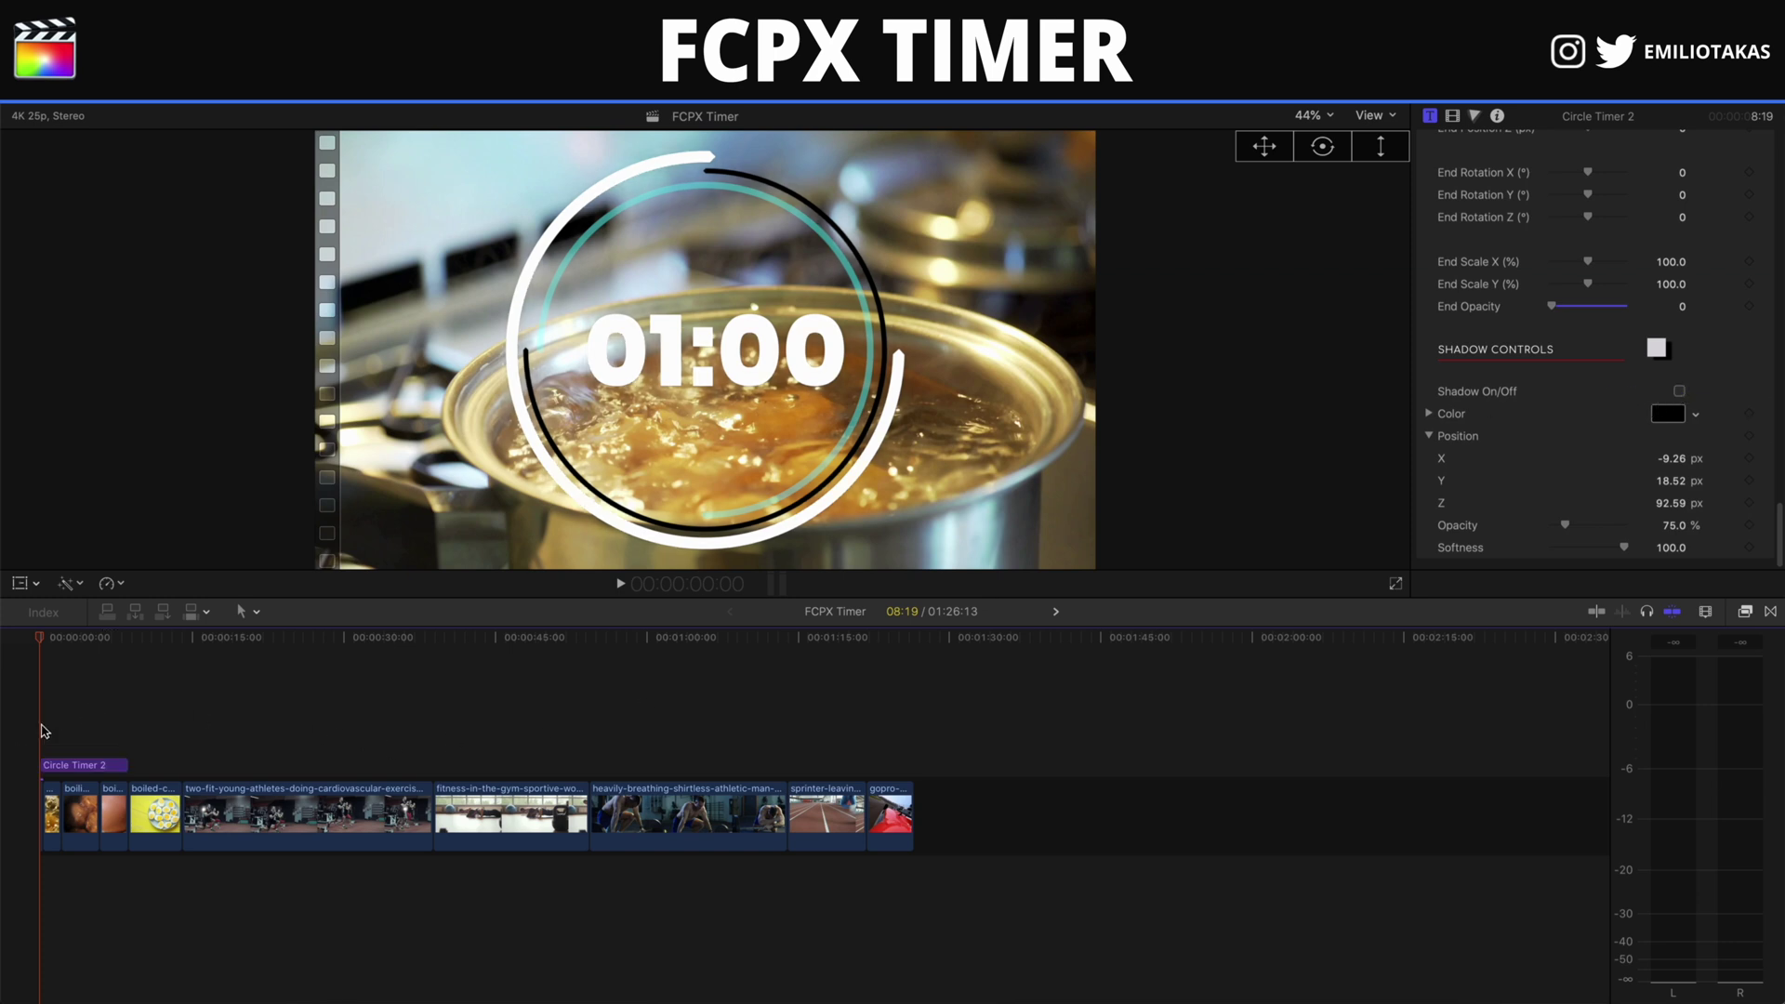